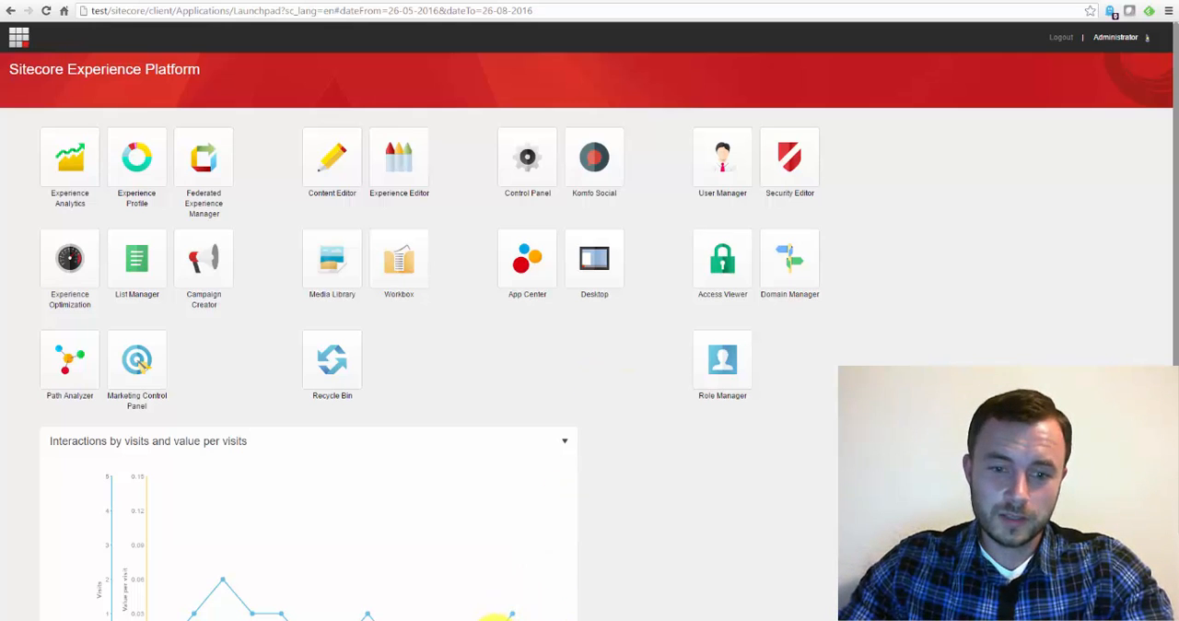
Step: Bring up the File Explorer window, go up to the Website folder and highlight Web.config
right_click(552, 617)
click(502, 610)
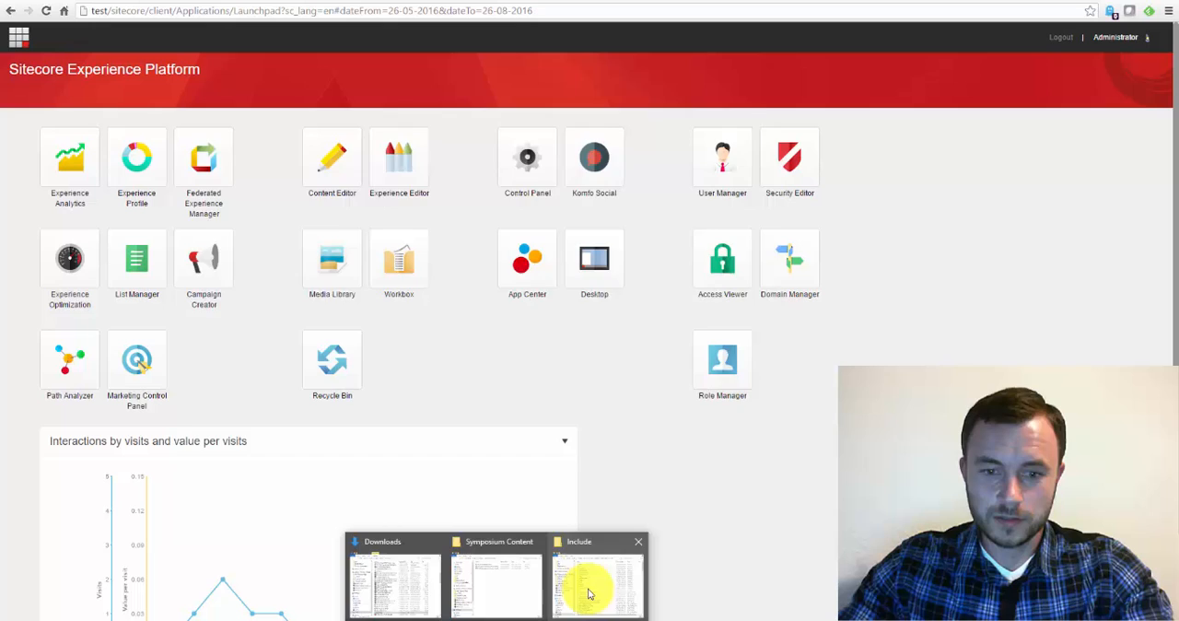
click(589, 580)
click(468, 130)
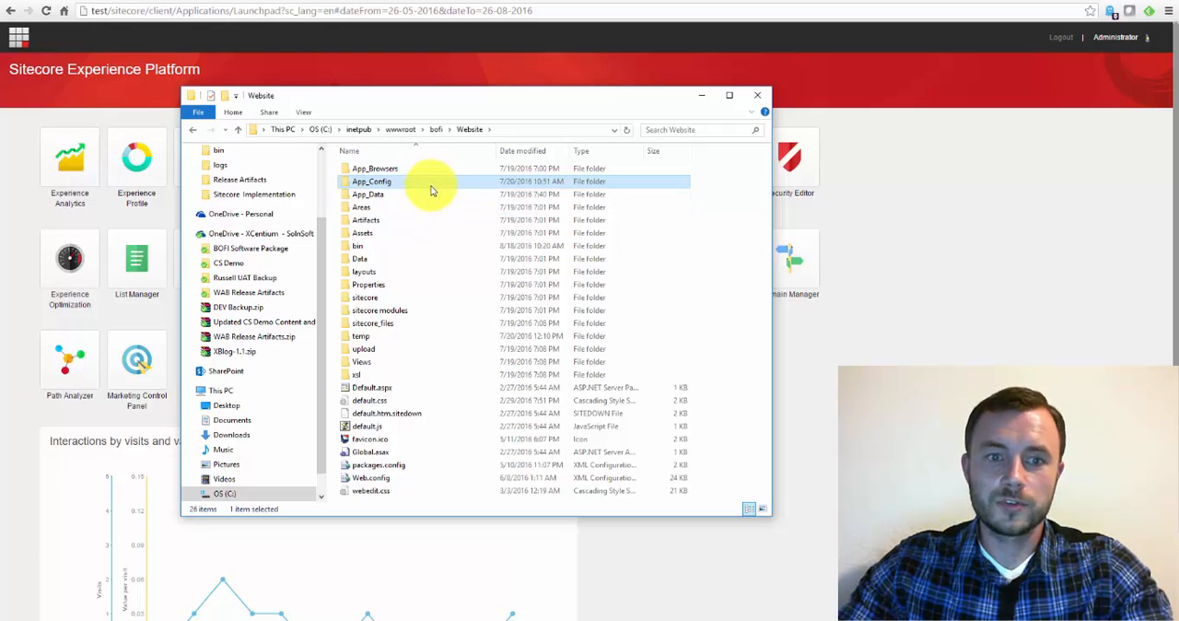
click(372, 479)
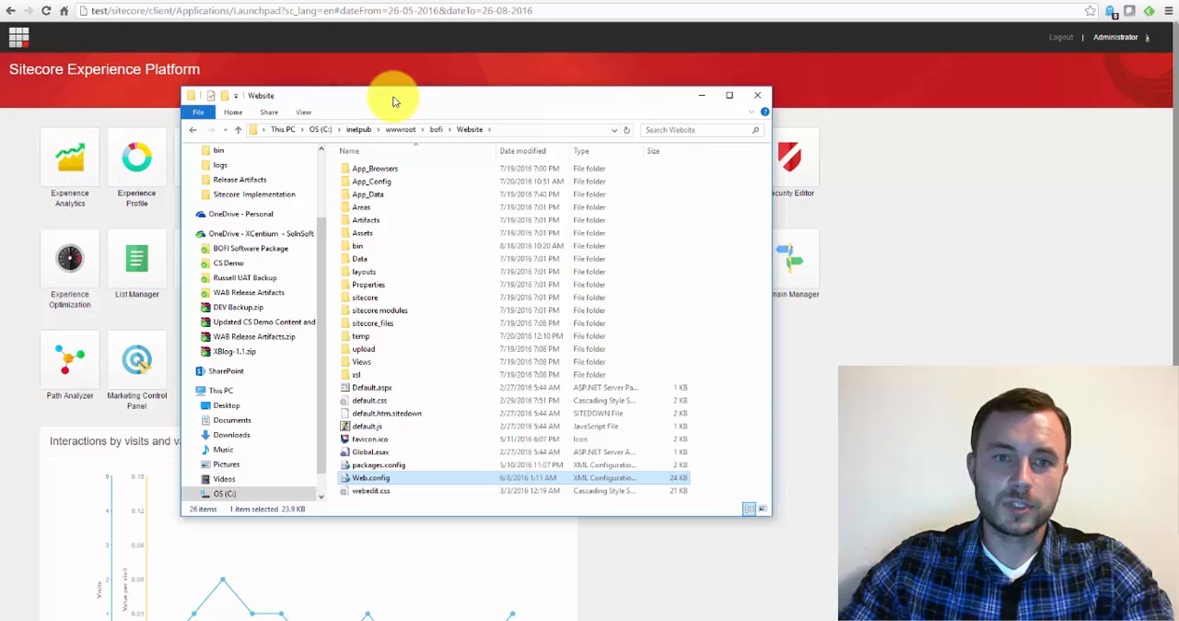
drag(392, 100, 431, 81)
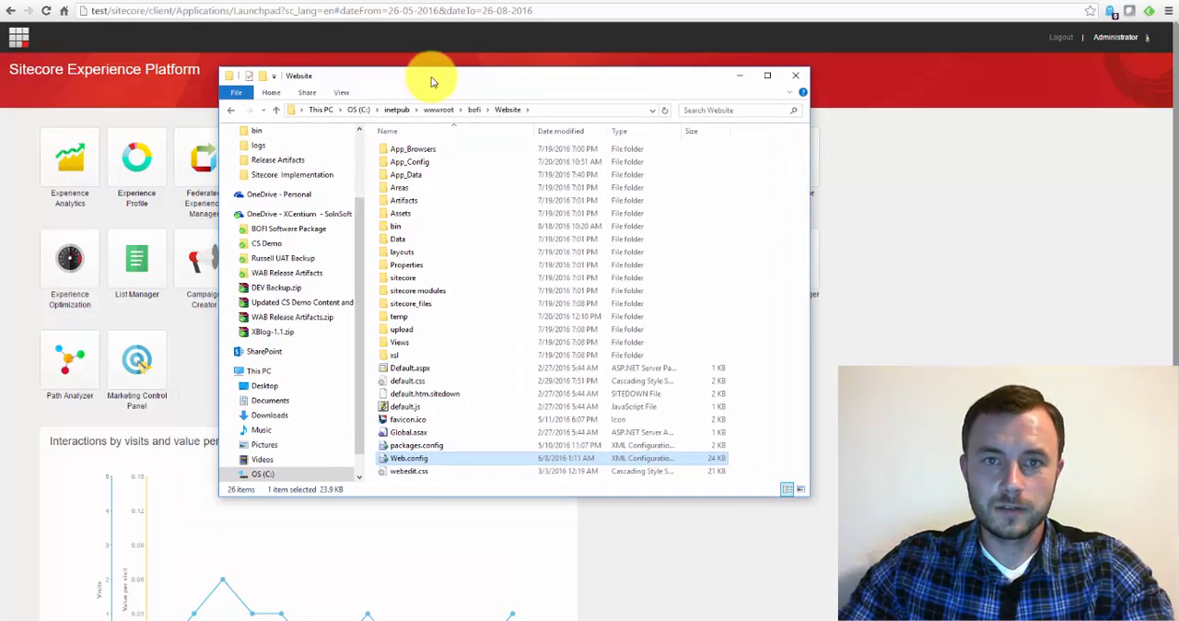
Step: Browse App_Config (Sitecore.config, Security, ConnectionStrings.config, the config files) and enter its Include folder
double_click(416, 162)
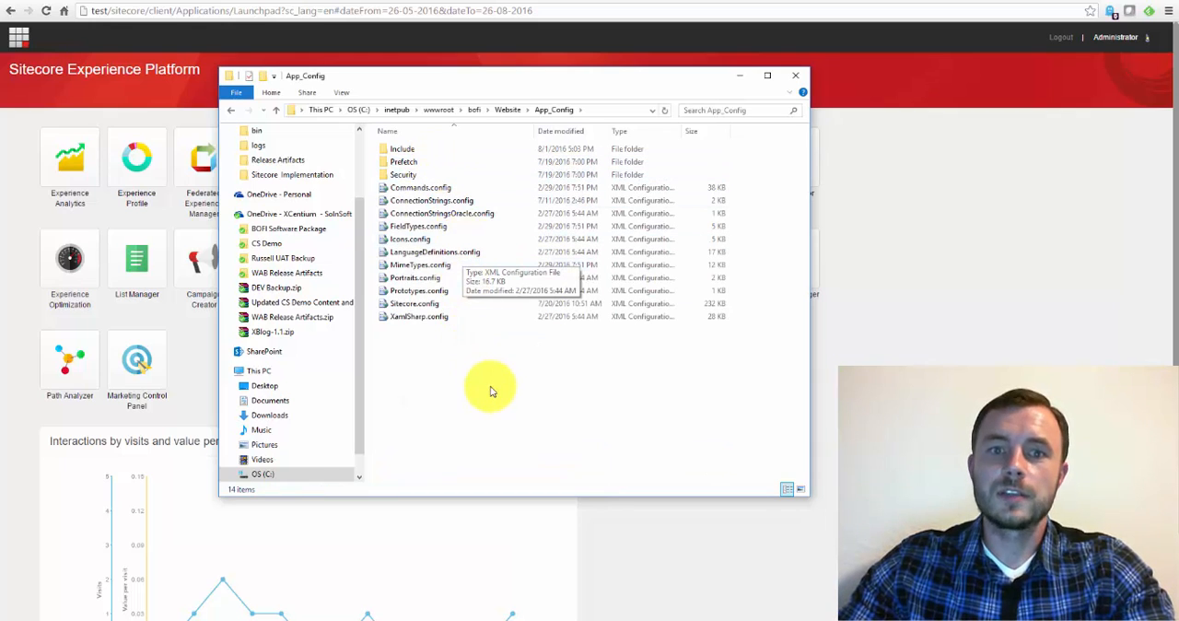
click(415, 302)
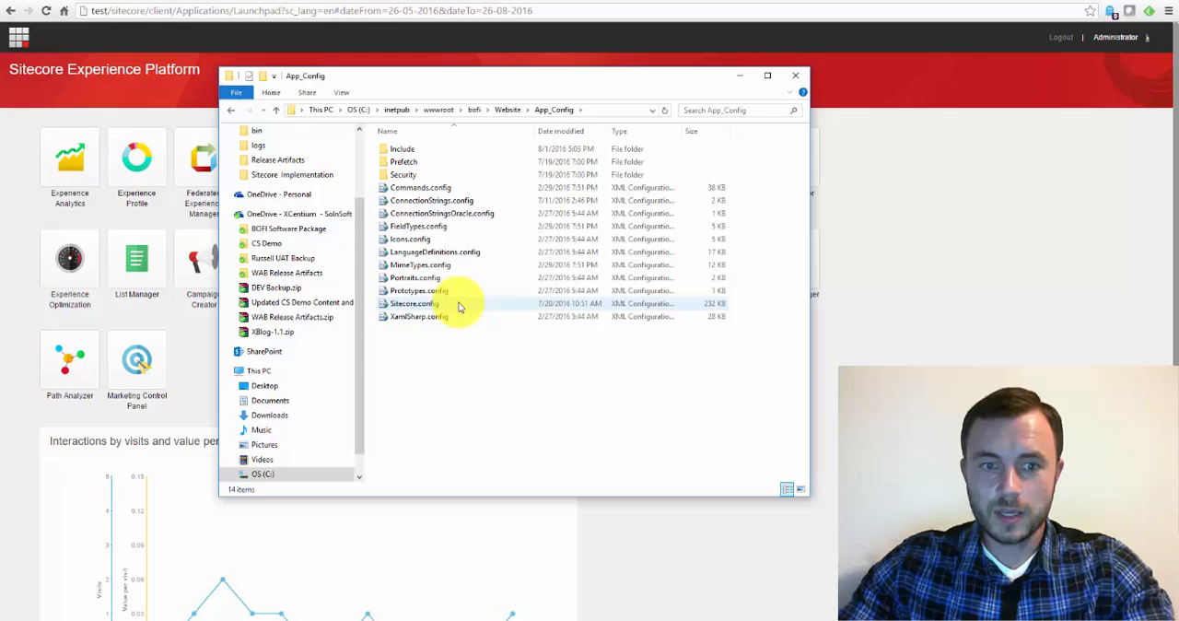
click(458, 306)
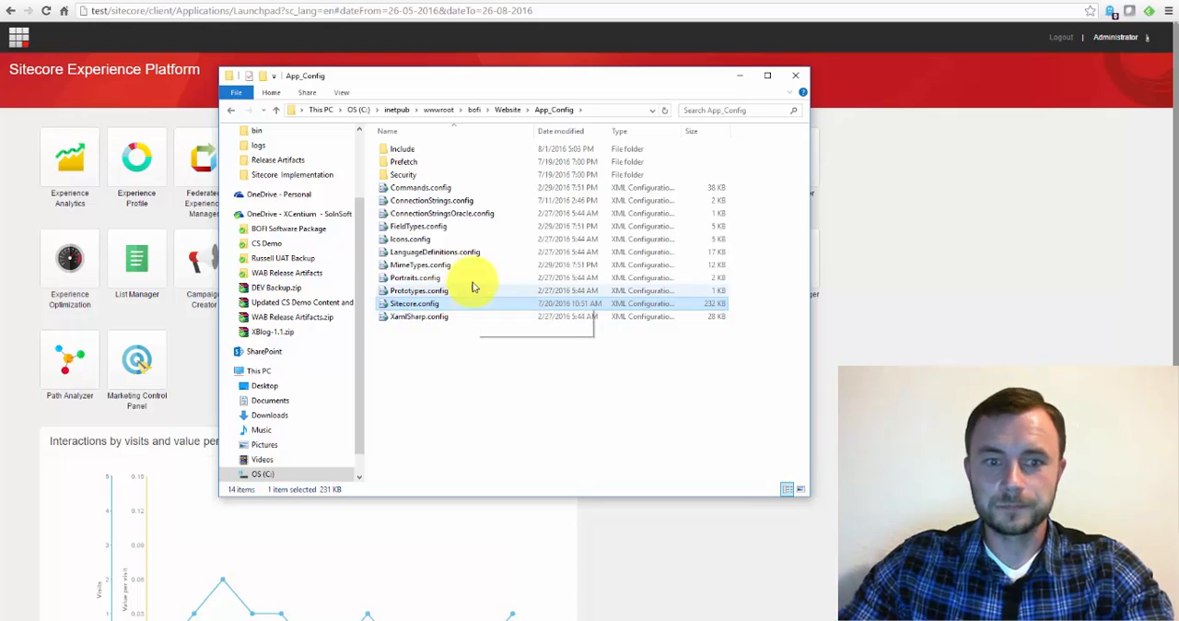
drag(451, 336, 445, 189)
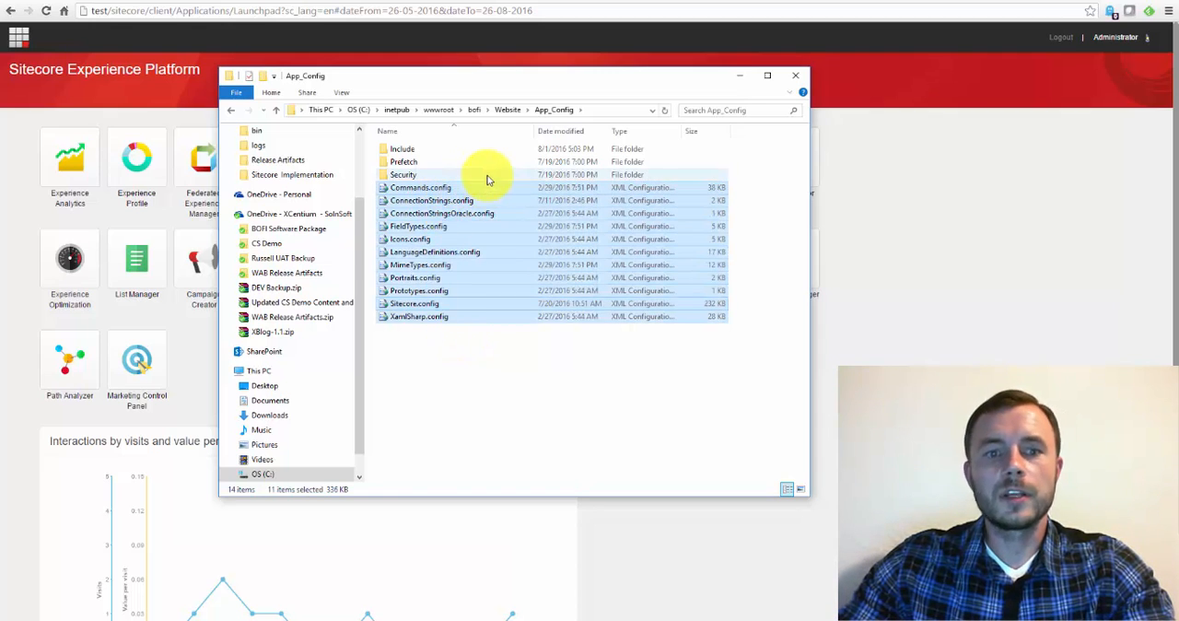
click(488, 175)
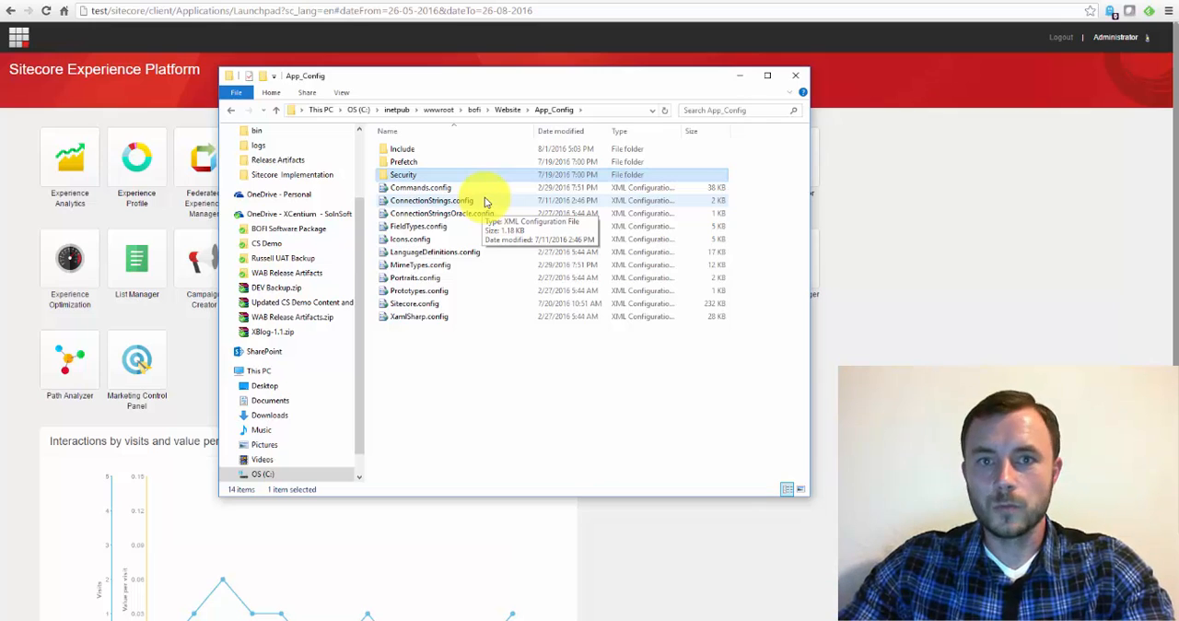
click(479, 201)
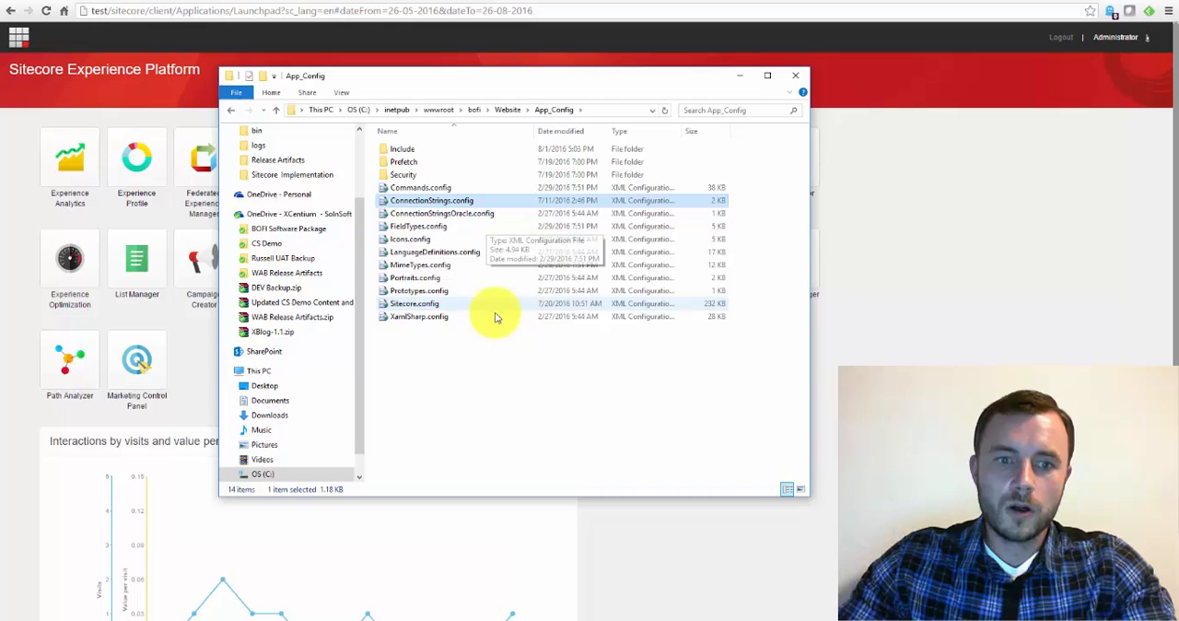
drag(492, 334, 428, 155)
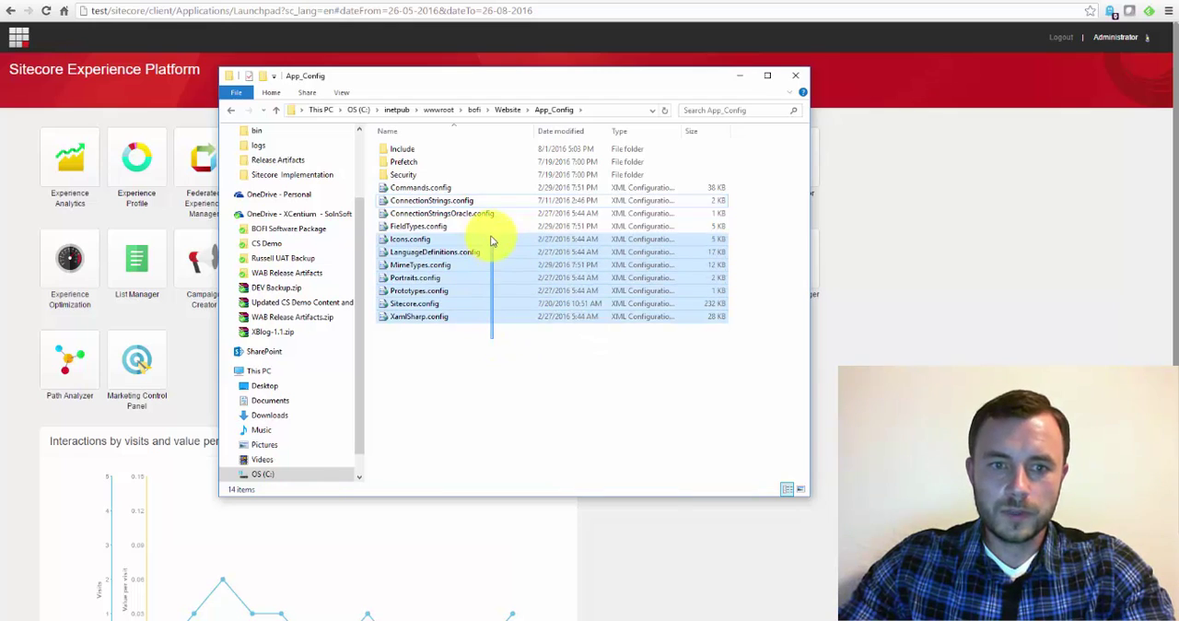
double_click(402, 149)
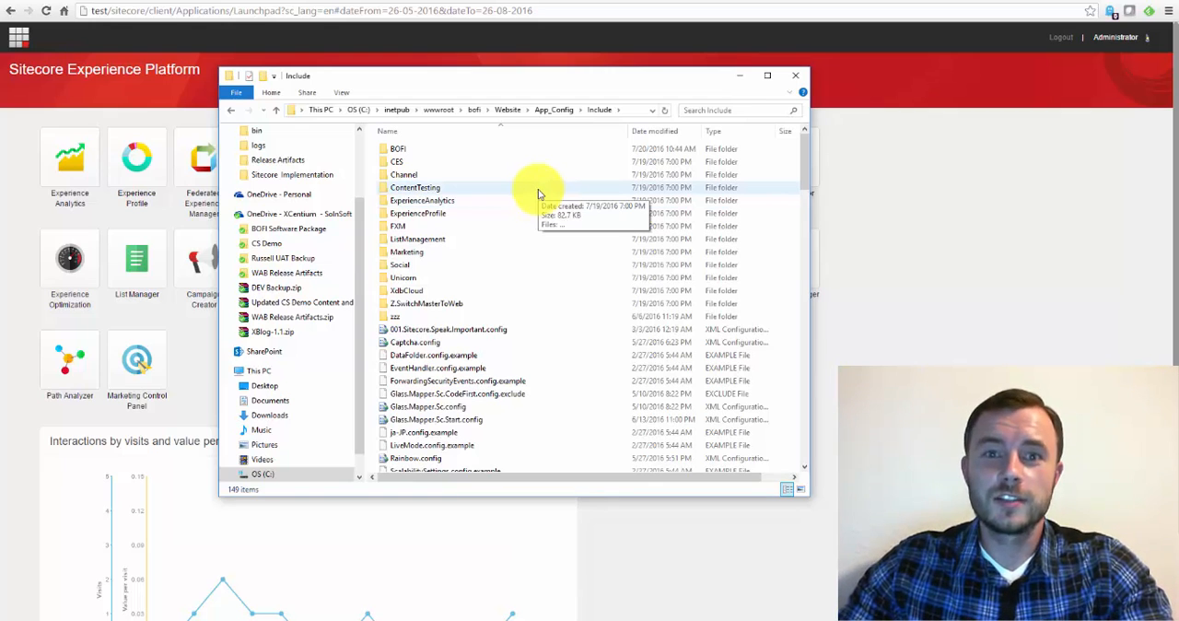
Step: Load test/sitecore/admin/showconfig.aspx in a new Chrome tab to show the merged configuration XML
click(145, 3)
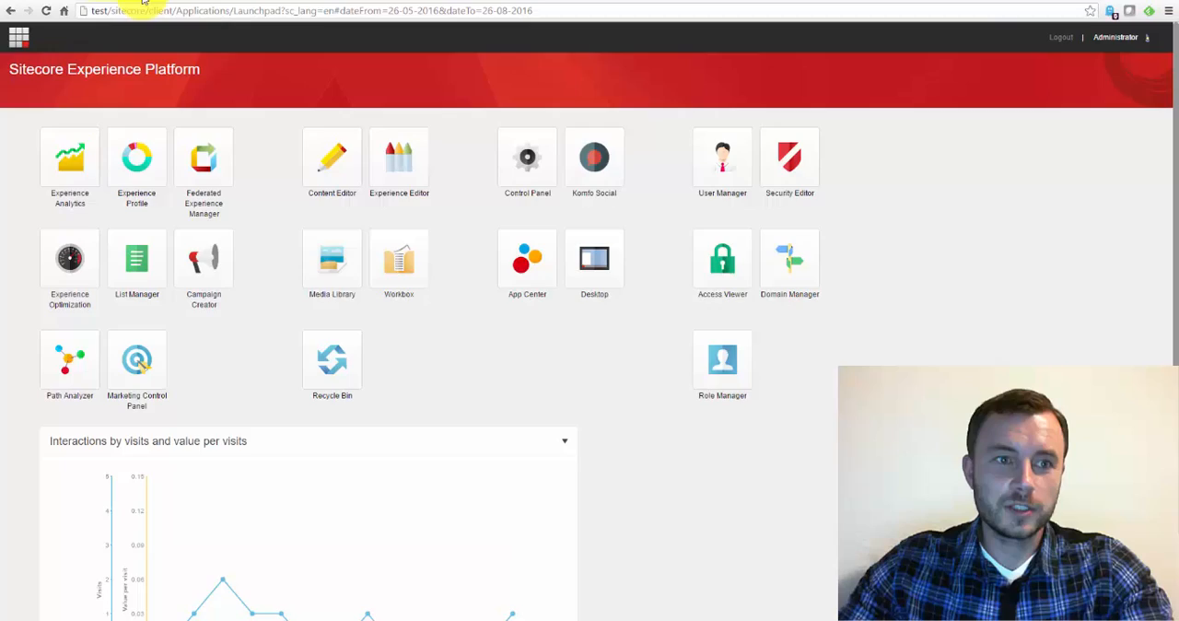
key(ctrl+t)
text(test)
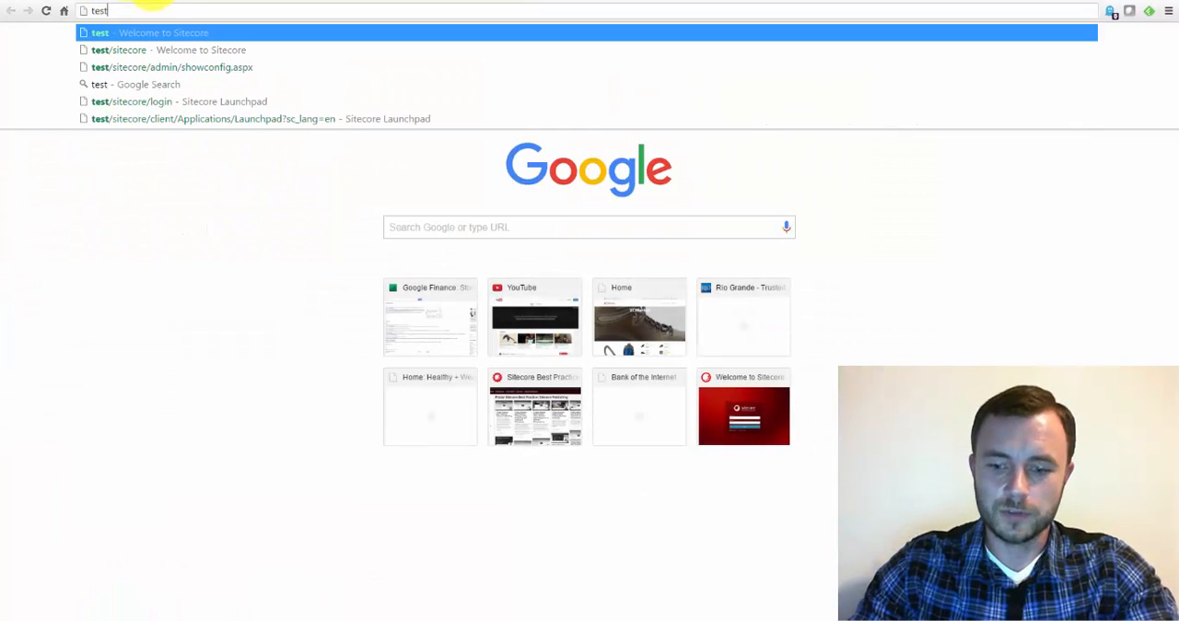
text(/sitecore)
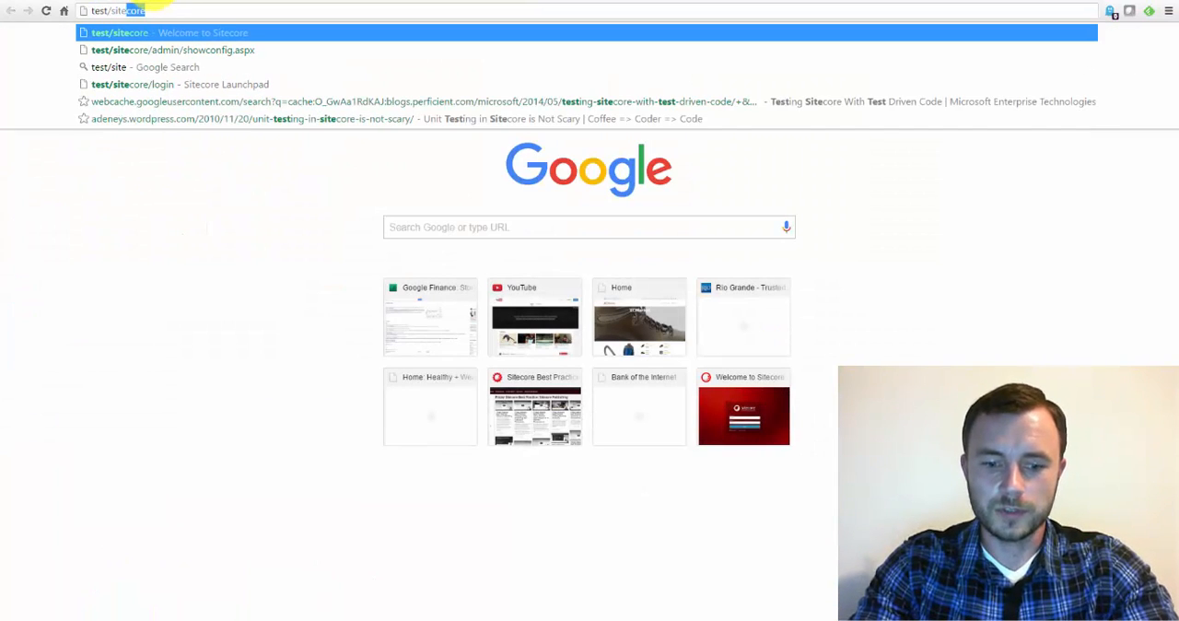
text(/)
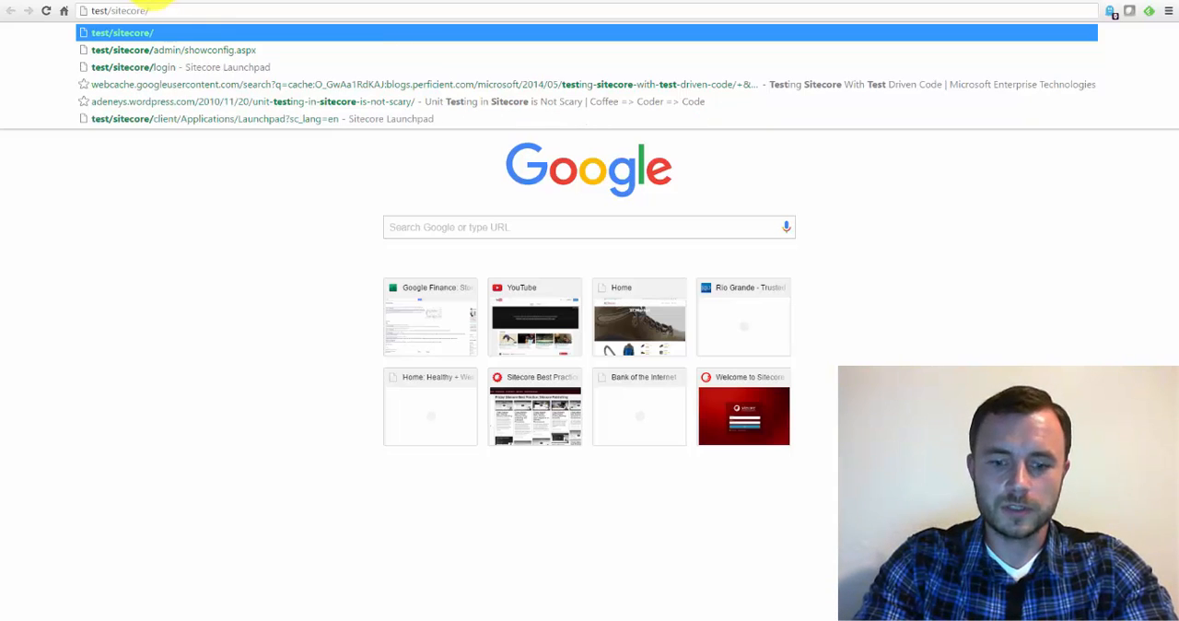
text(admin)
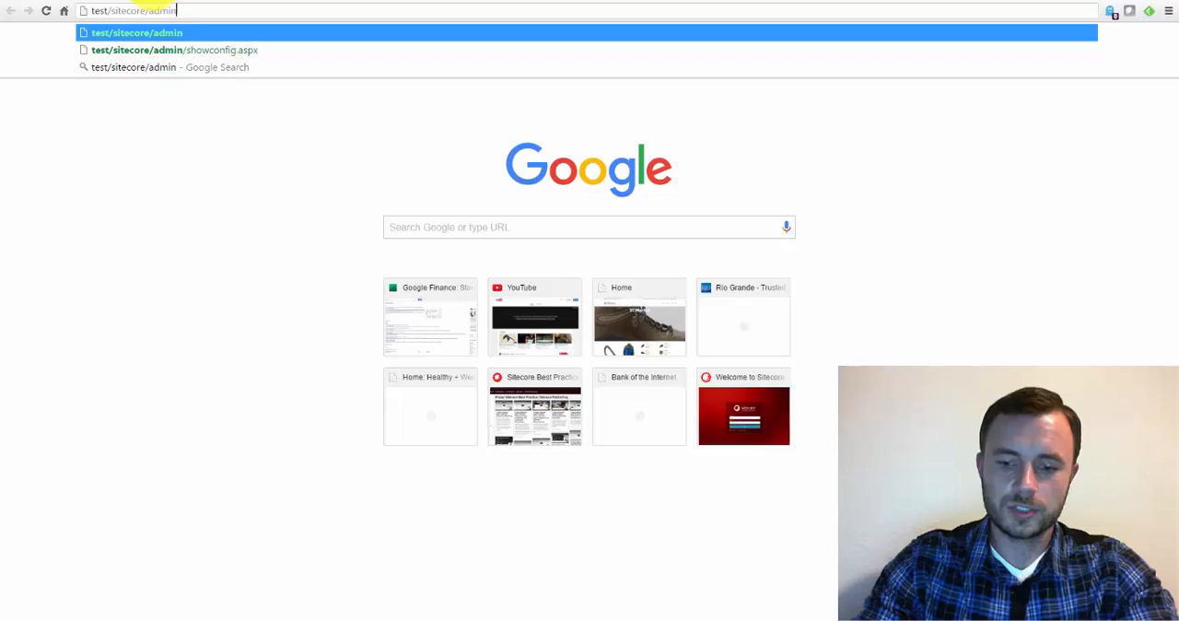
text(/)
key(Down)
key(Return)
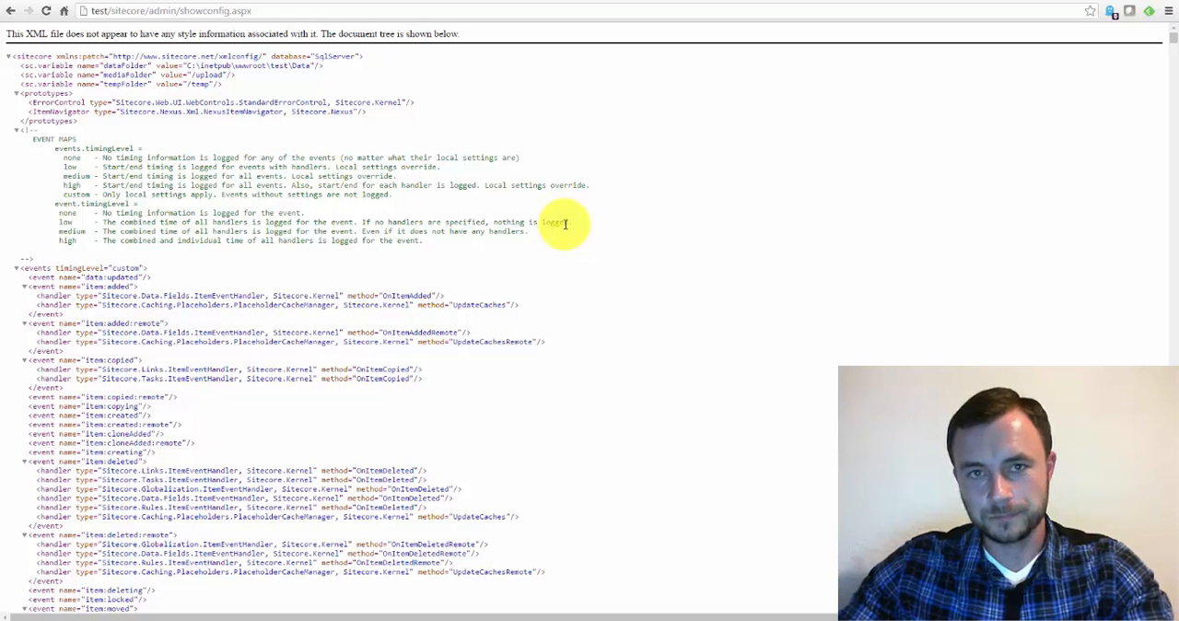
Step: Return to File Explorer and re-enter the Include folder from App_Config
key(alt+Tab)
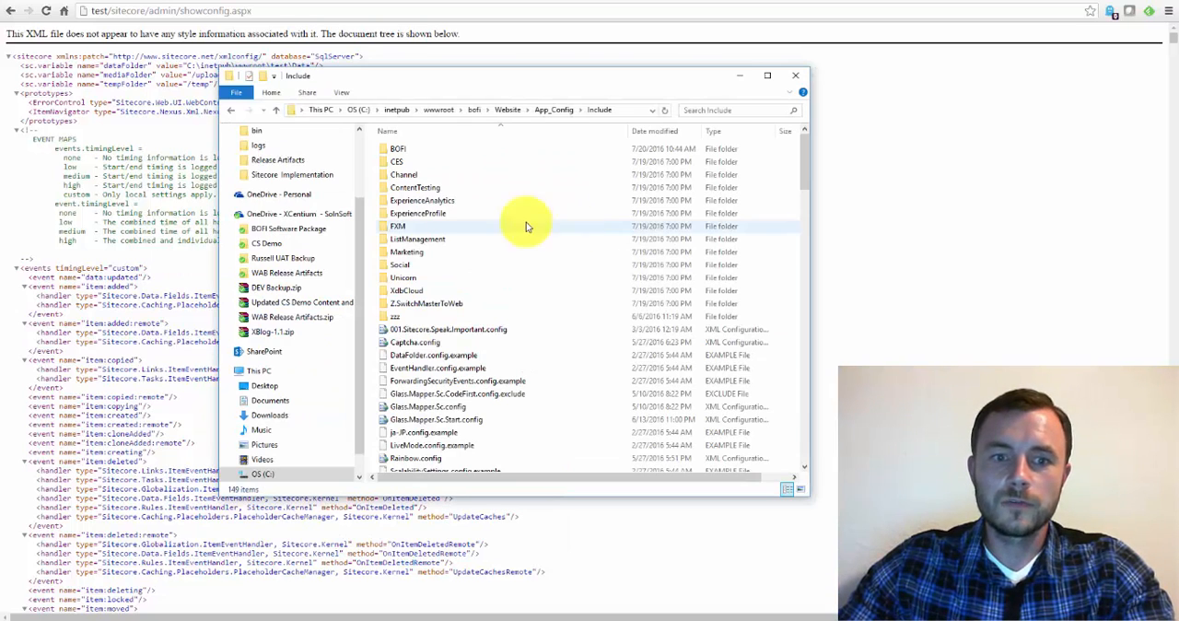
click(553, 109)
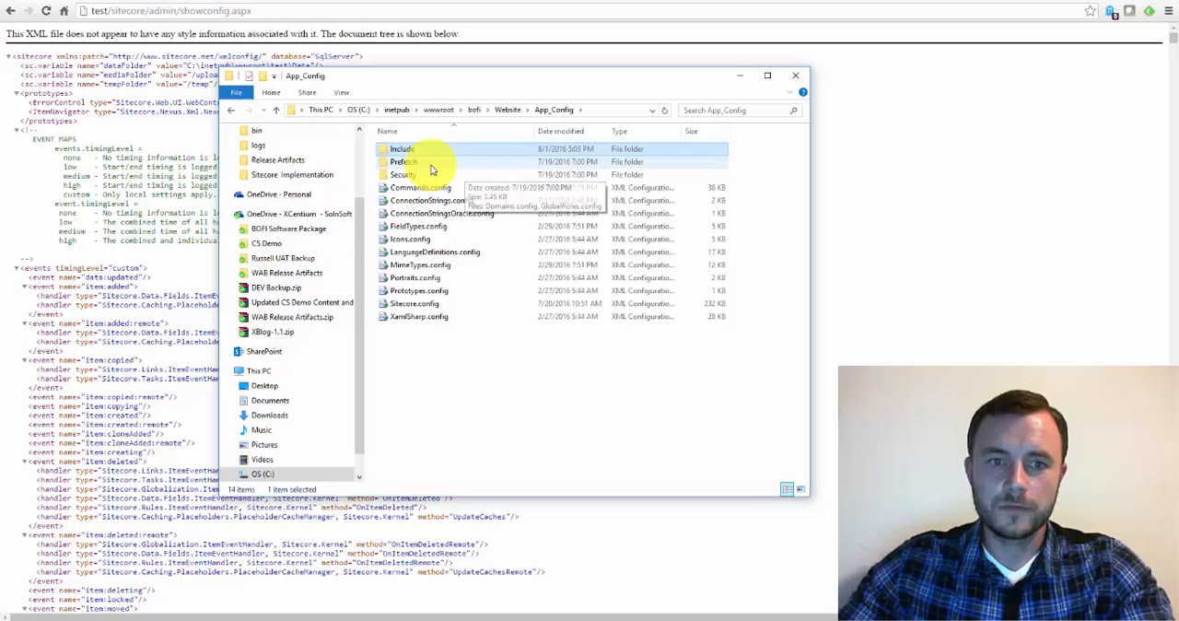
double_click(405, 148)
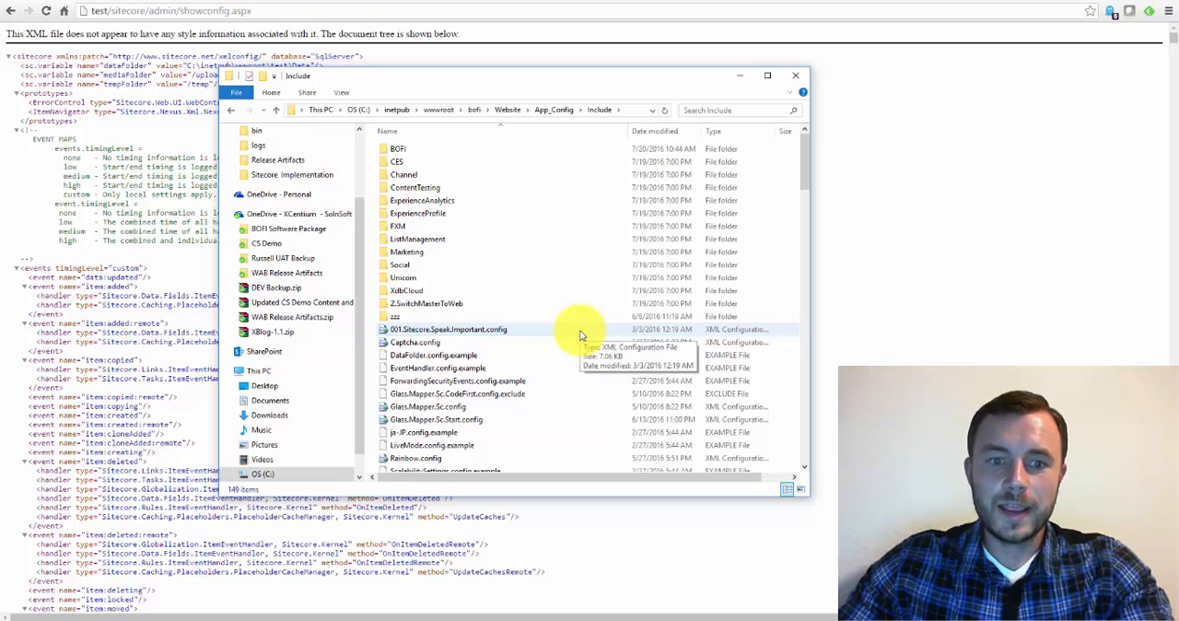
Step: Highlight 001.Sitecore.Speak.Important.config, DataFolder and EventHandler .example files and the Glass.Mapper CodeFirst .exclude file
click(576, 330)
scroll(576, 349, down, 2)
click(516, 285)
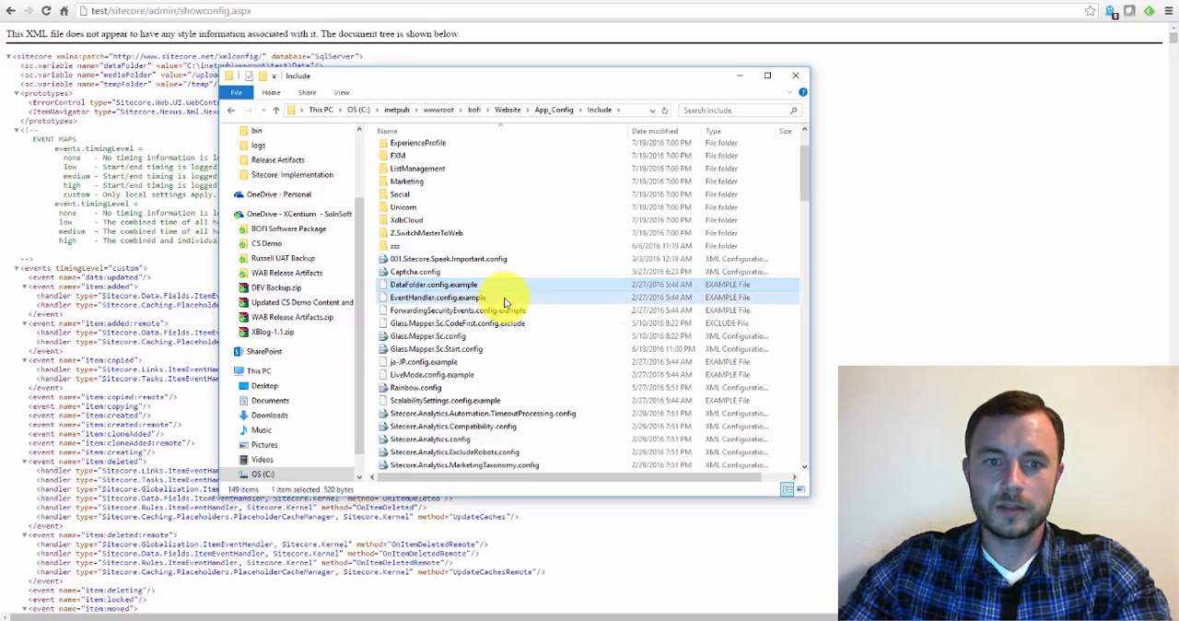
click(505, 298)
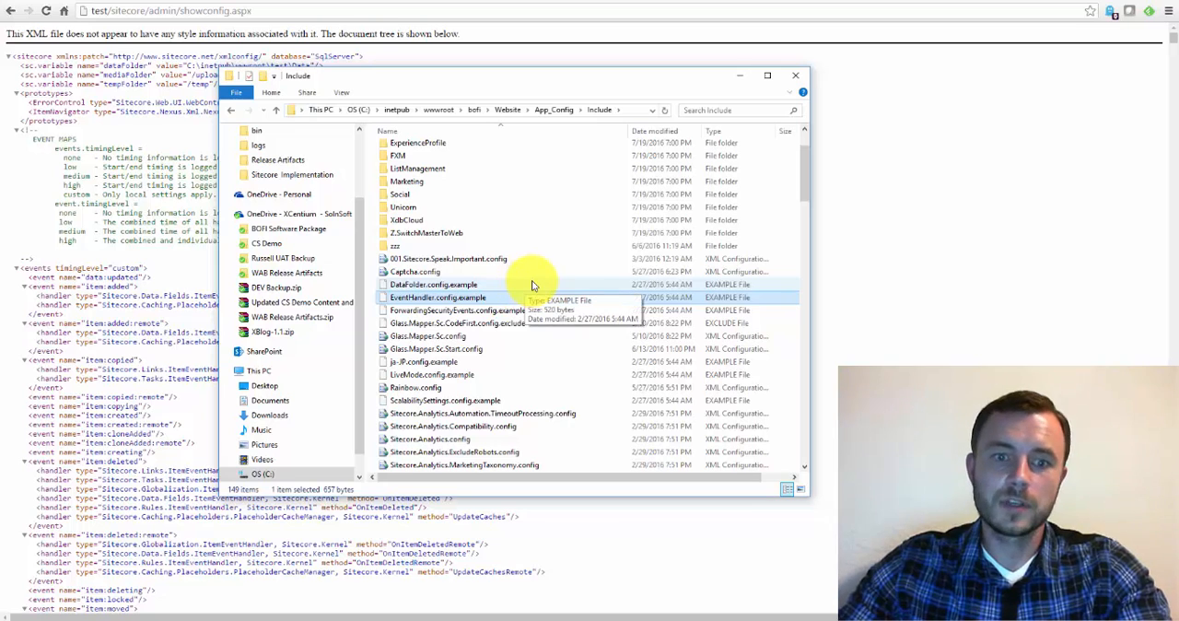
scroll(532, 283, up, 3)
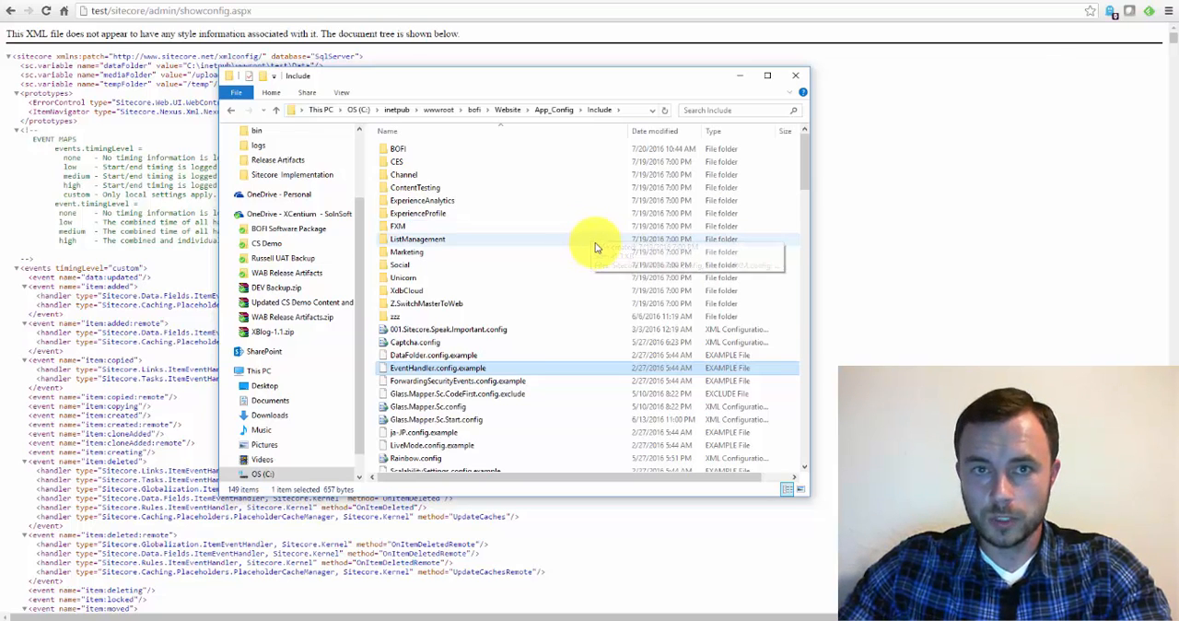
scroll(594, 241, down, 1)
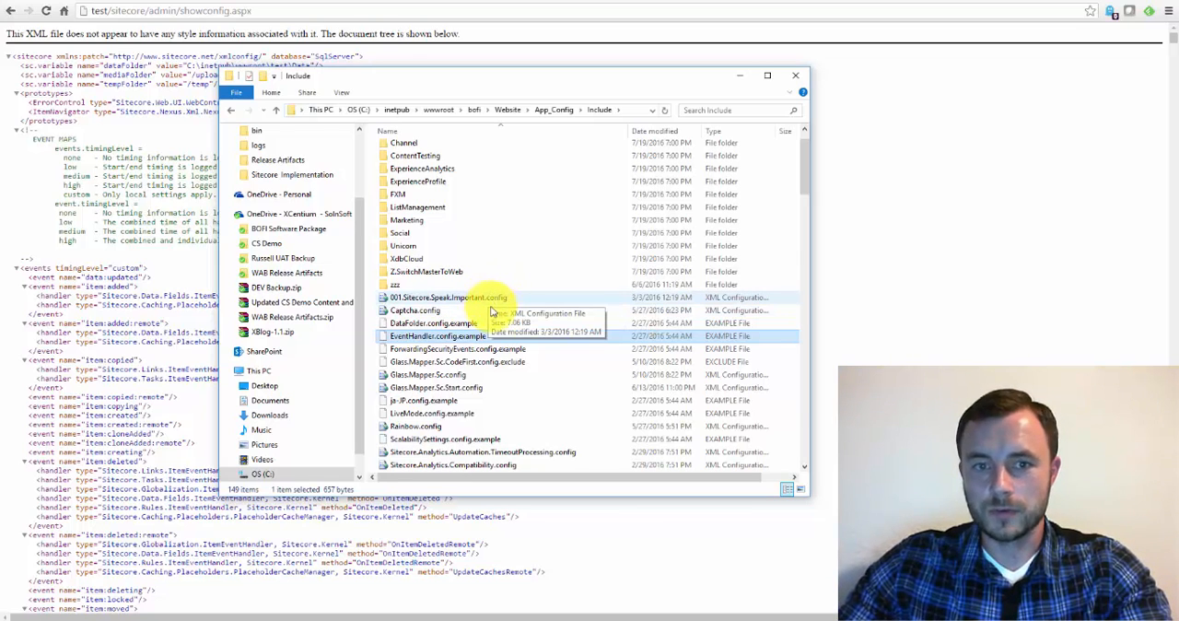
click(498, 361)
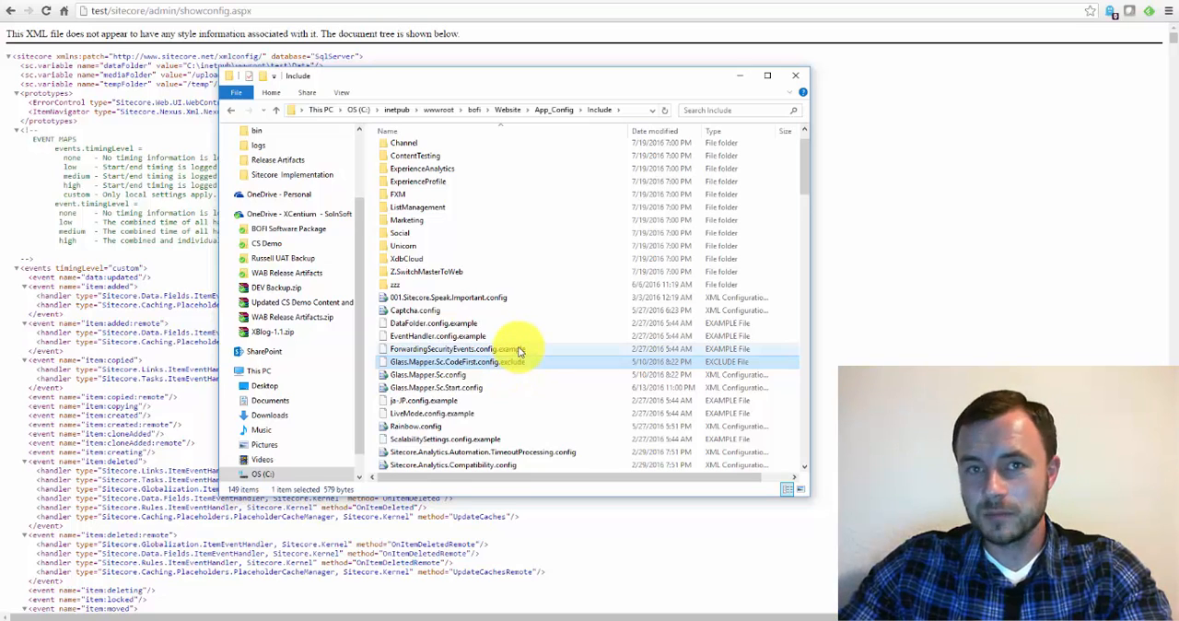
scroll(515, 354, down, 1)
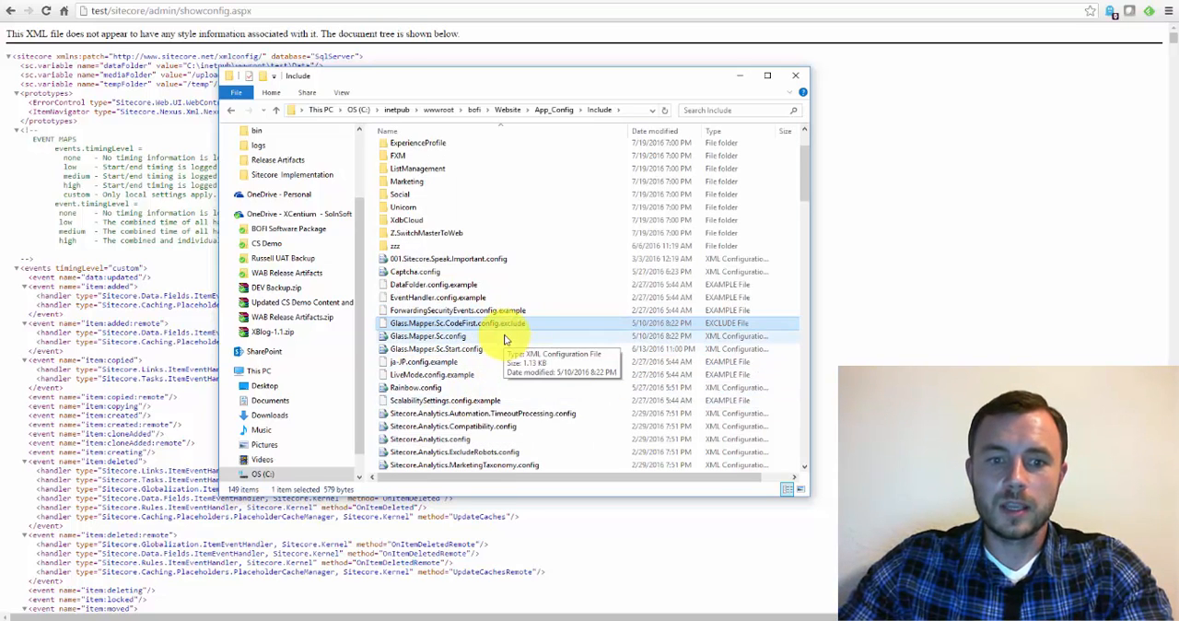
scroll(504, 339, down, 1)
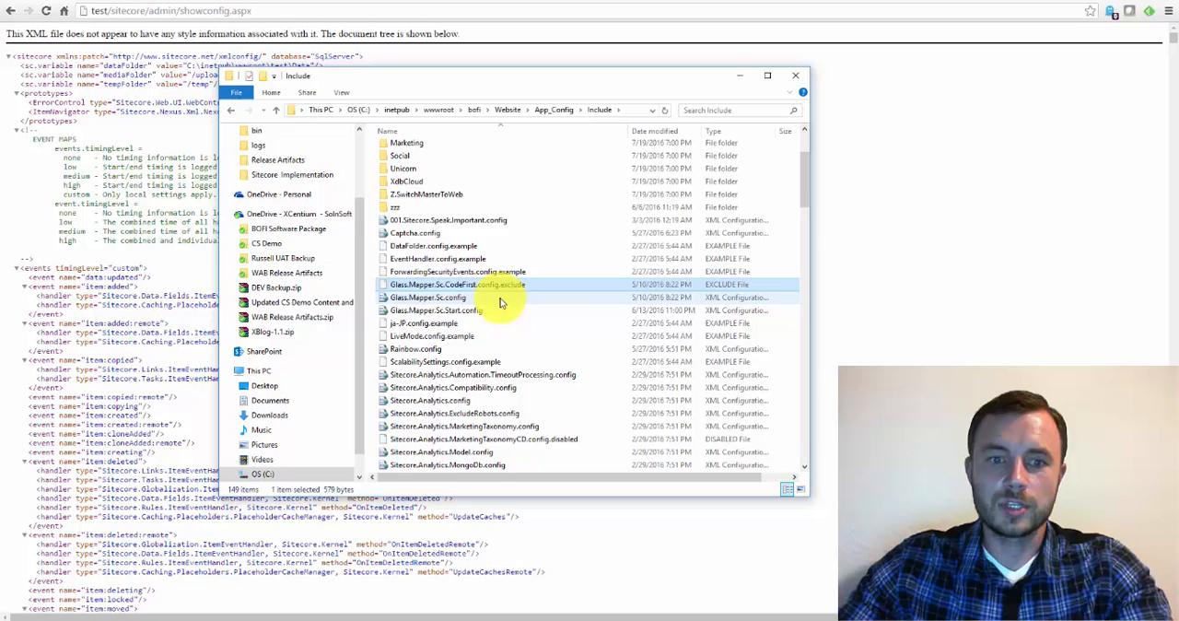
scroll(502, 300, down, 3)
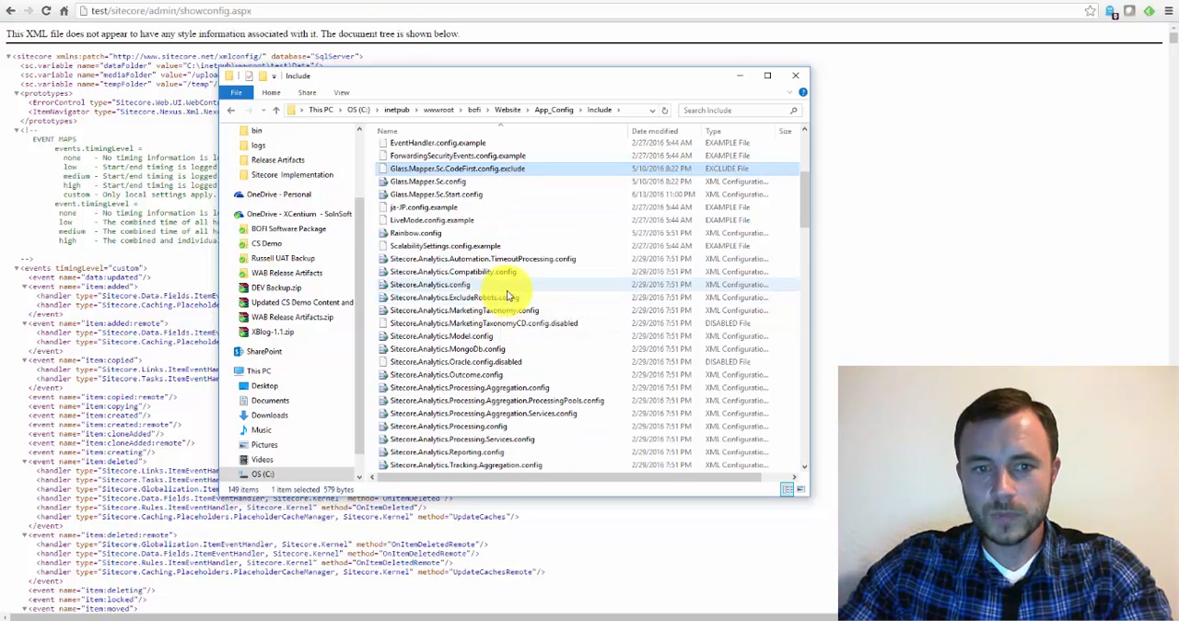
scroll(506, 295, up, 4)
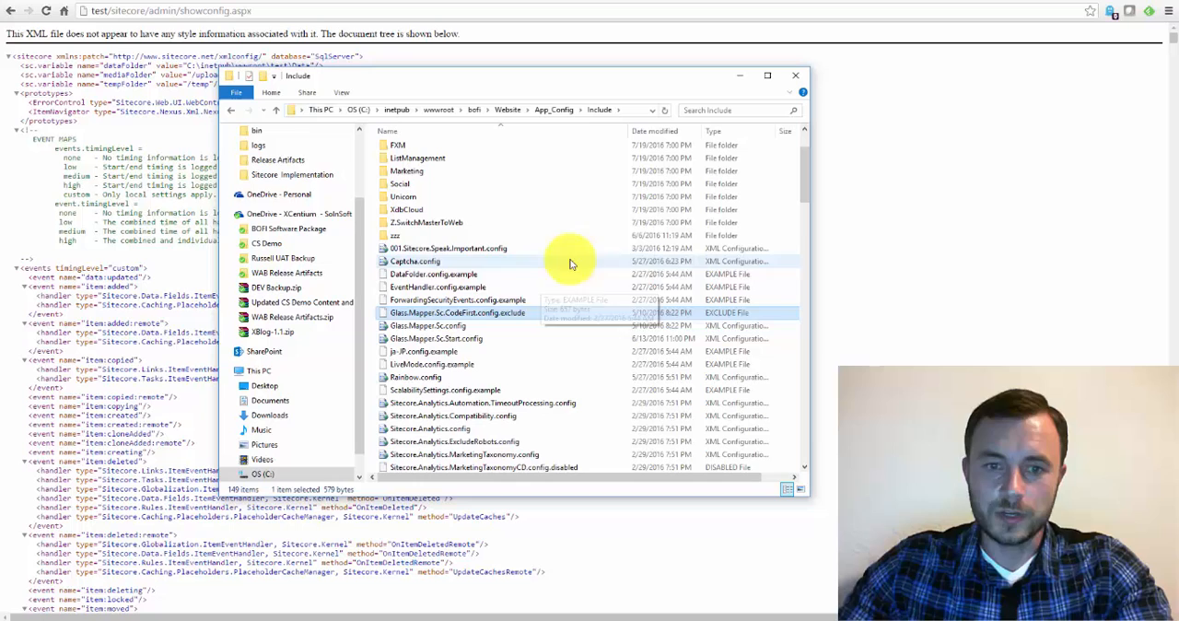
Step: Scroll between 001.Sitecore.Speak.Important.config and z.Glass.Mapper.Sc.ViewRender.config.exclude in the Include list
click(514, 252)
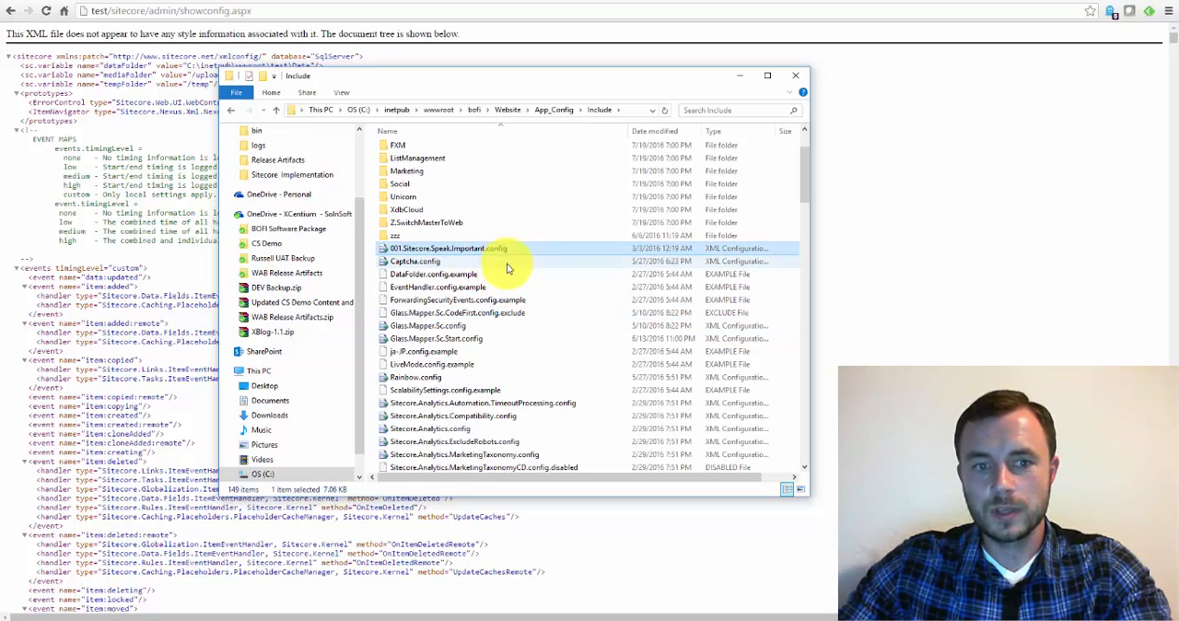
scroll(506, 270, down, 3)
scroll(507, 271, down, 3)
scroll(508, 276, down, 3)
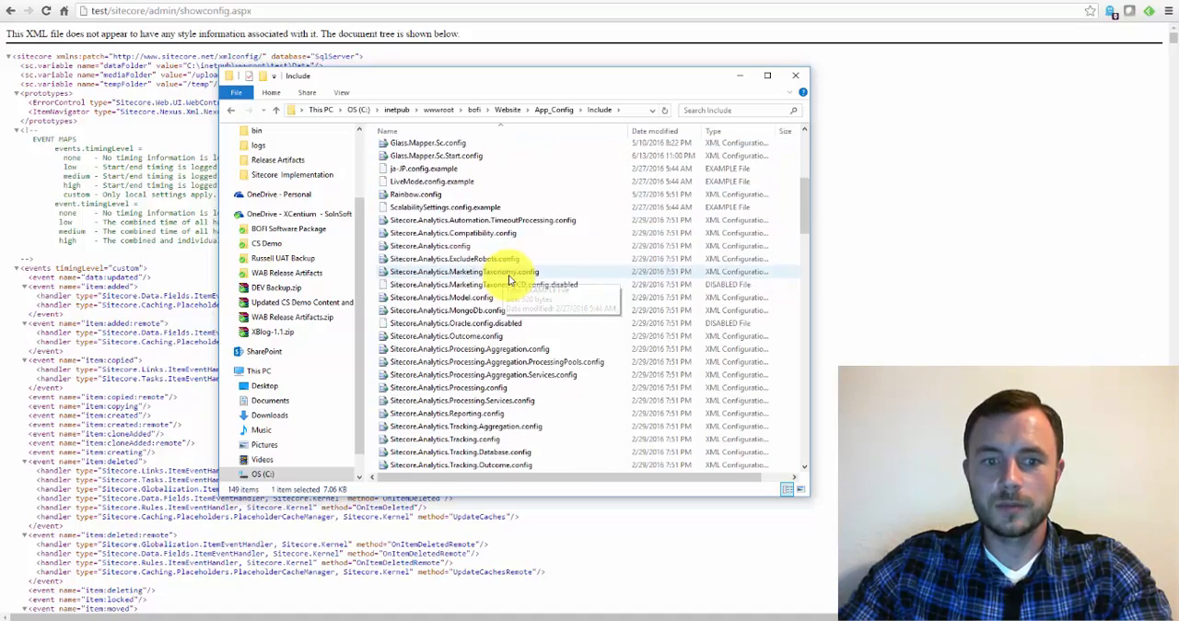
scroll(510, 279, down, 2)
scroll(509, 279, down, 3)
scroll(511, 276, down, 3)
scroll(512, 274, down, 3)
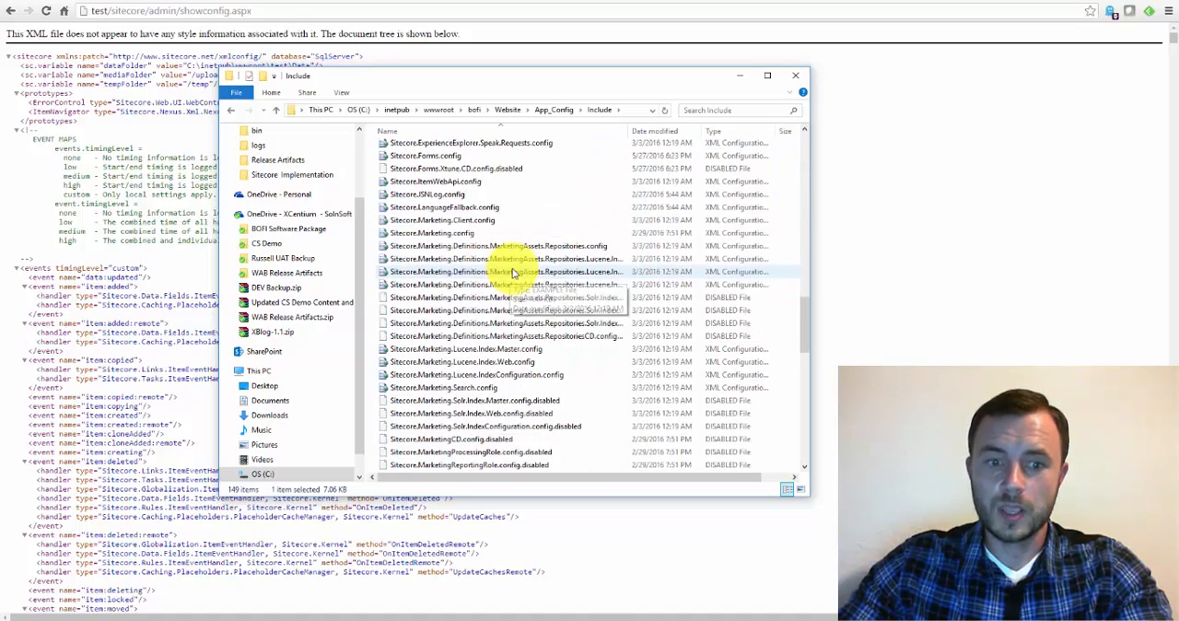
scroll(513, 272, down, 3)
scroll(514, 272, down, 3)
scroll(514, 271, down, 3)
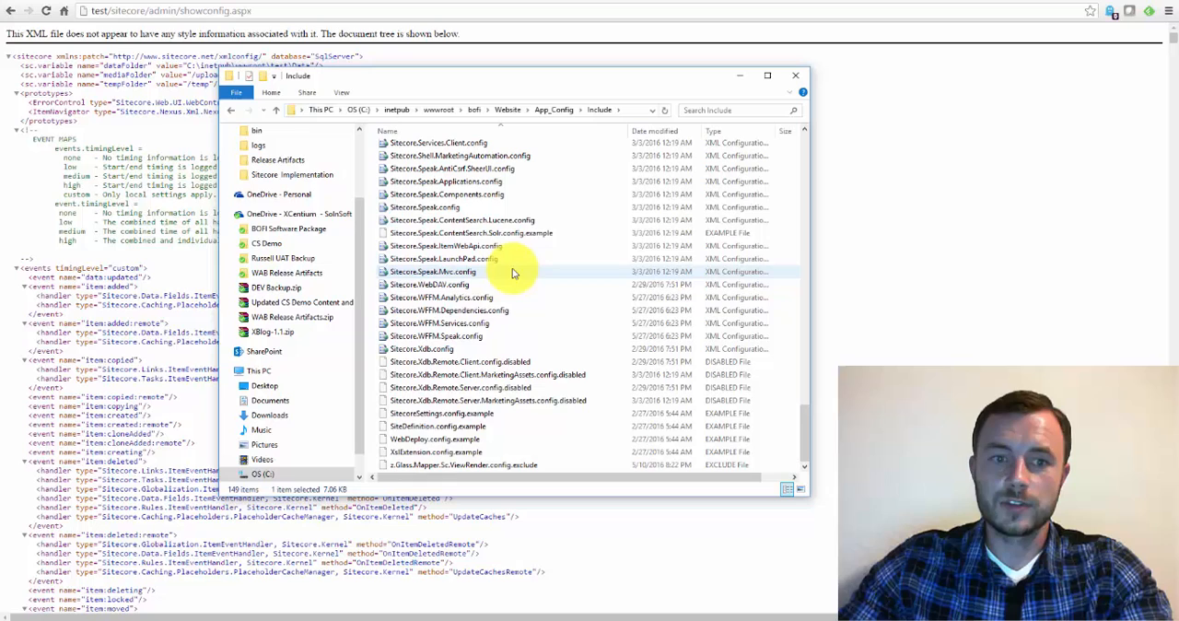
scroll(514, 271, up, 1)
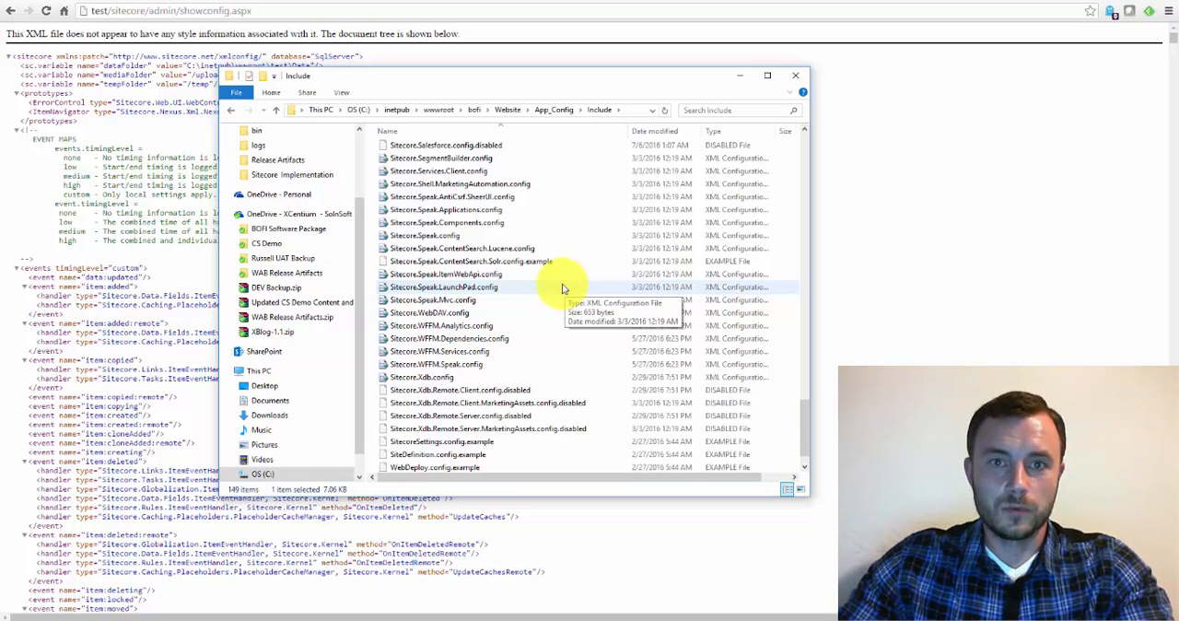
scroll(563, 284, up, 3)
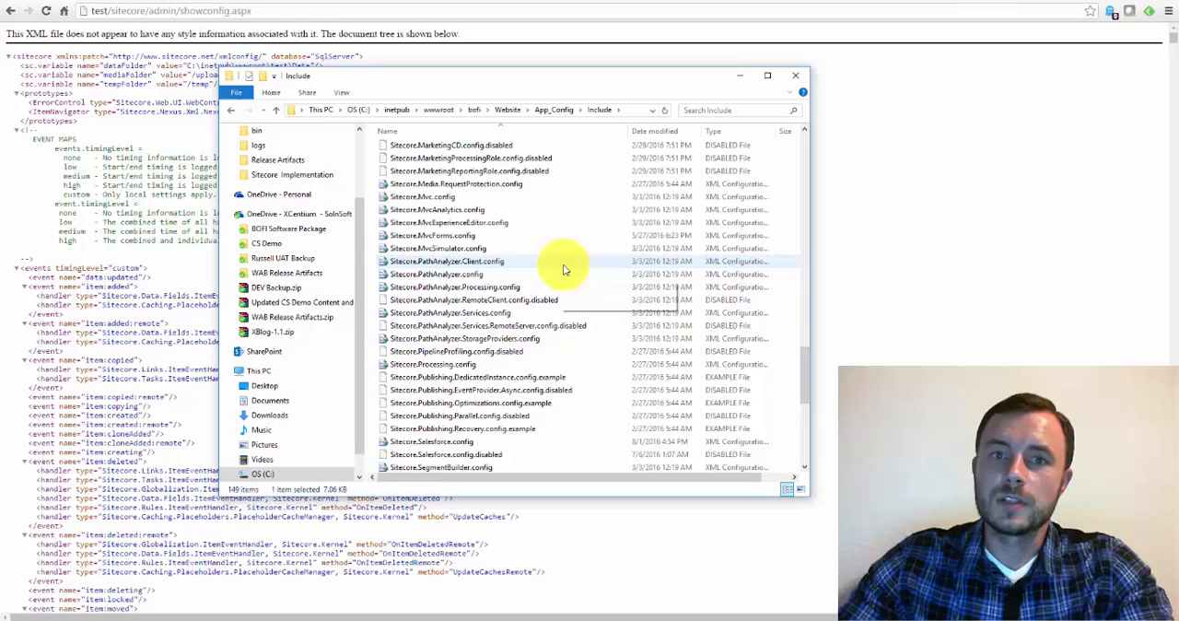
scroll(571, 271, up, 3)
scroll(566, 244, up, 3)
scroll(566, 243, up, 3)
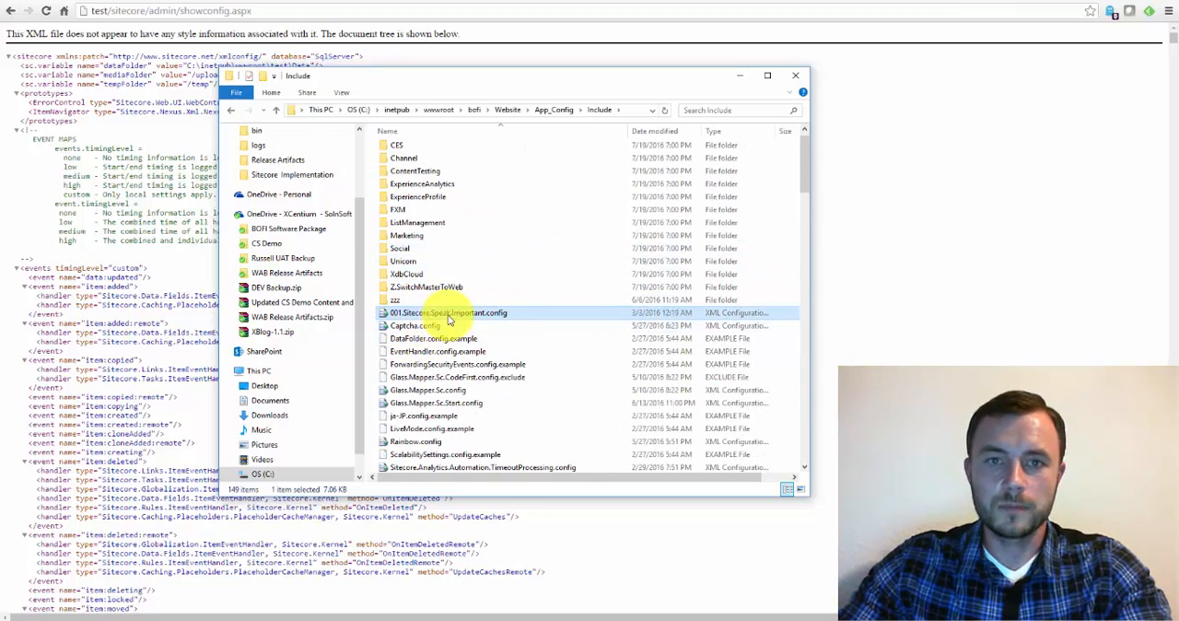
drag(803, 166, 810, 447)
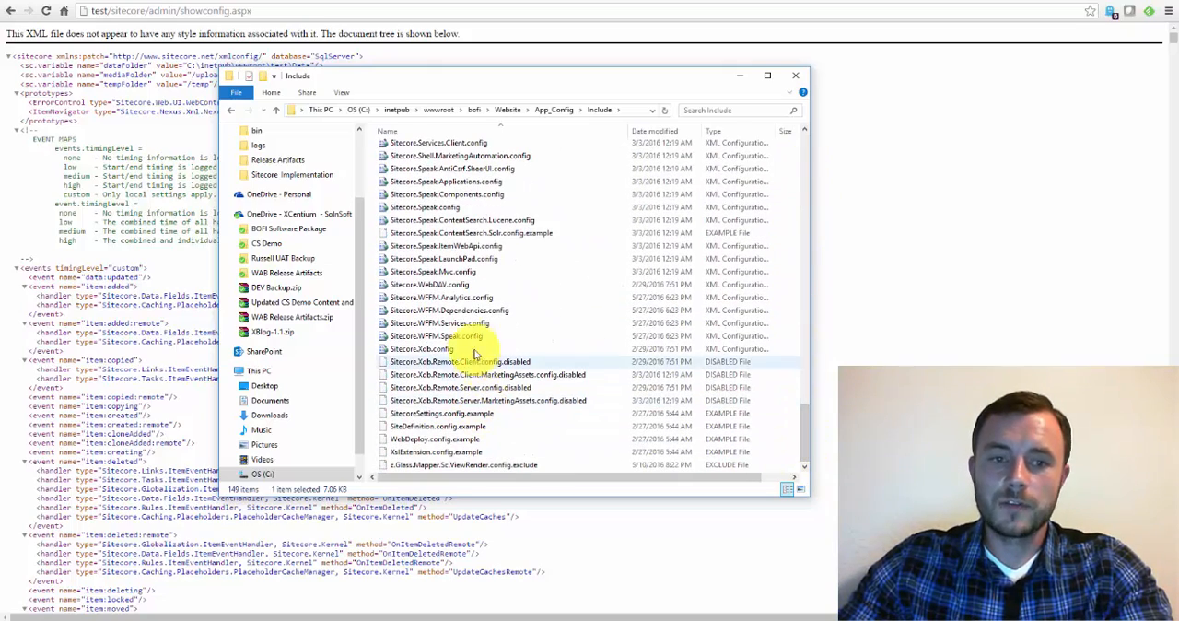
click(463, 465)
scroll(488, 322, up, 10)
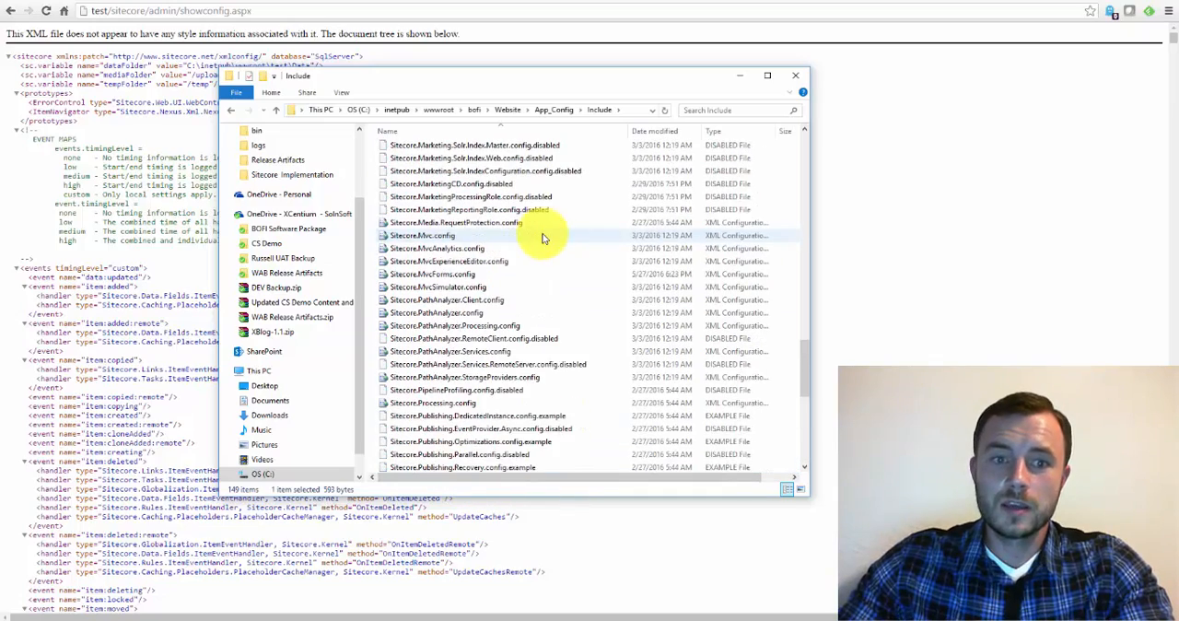
scroll(543, 237, up, 12)
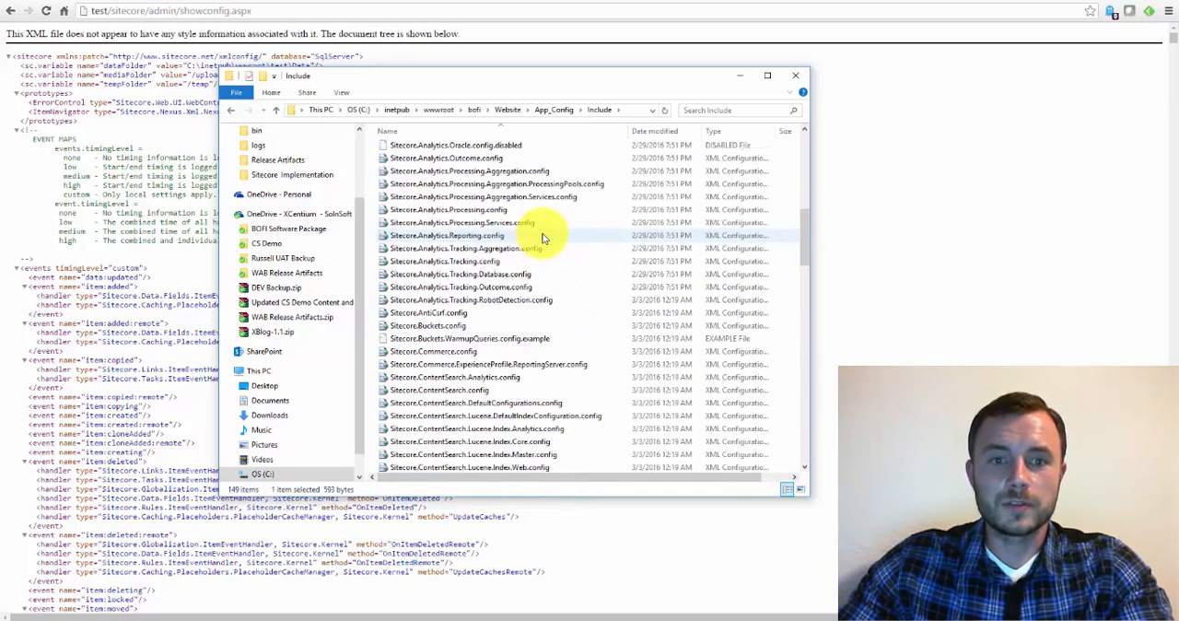
click(448, 329)
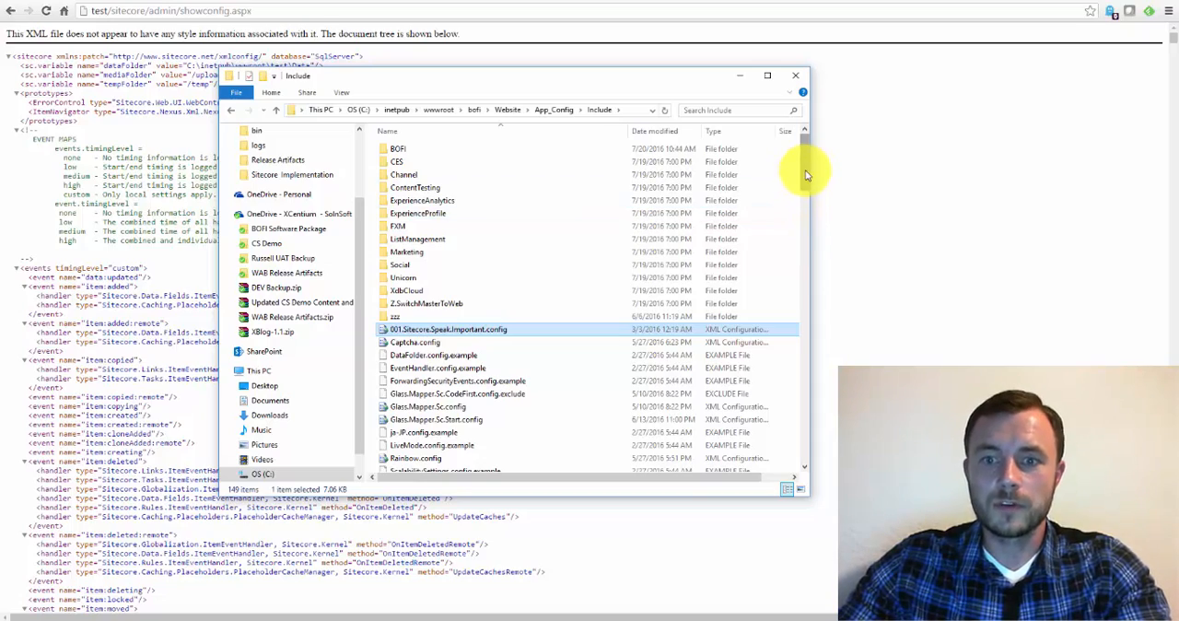
drag(805, 156, 787, 453)
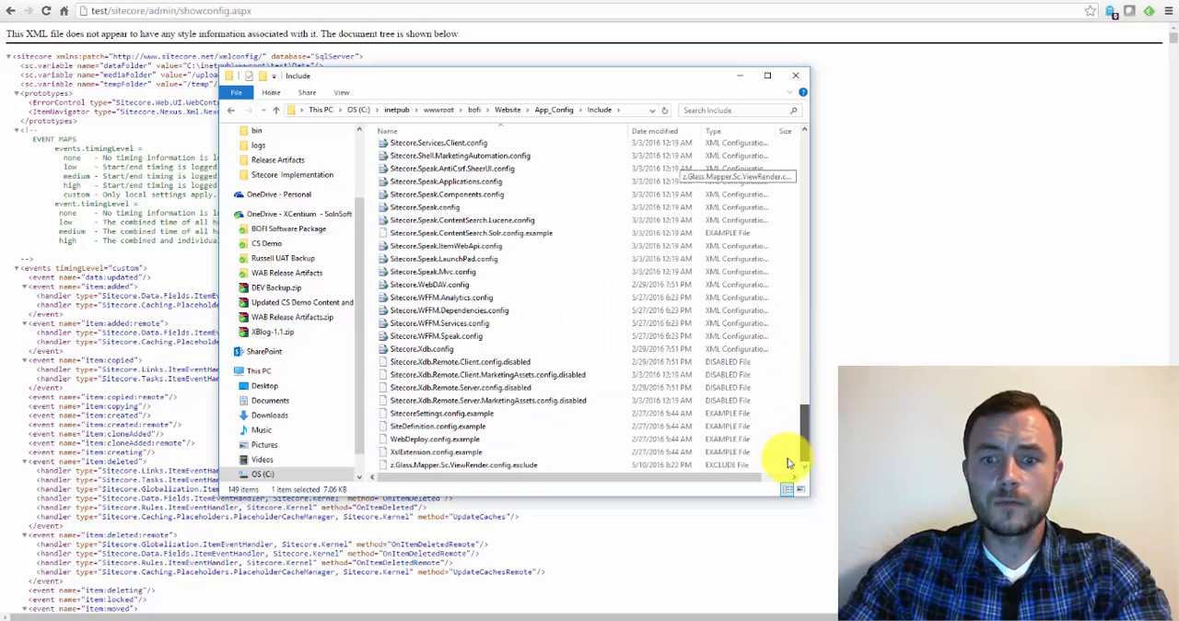
click(460, 465)
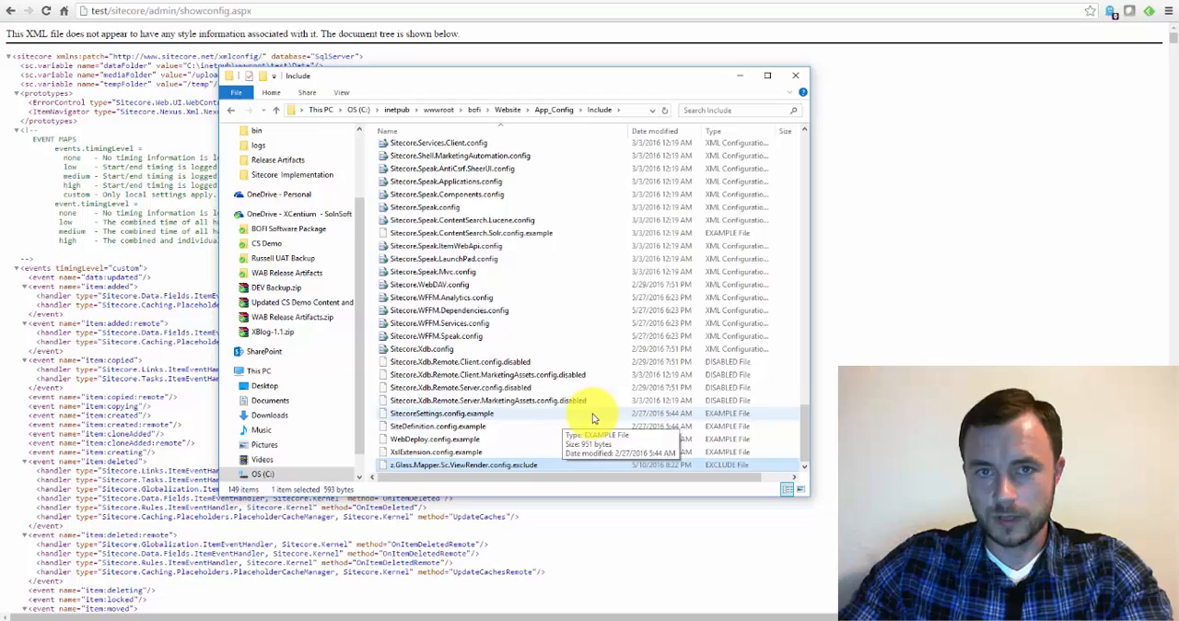
scroll(592, 413, up, 5)
scroll(600, 416, up, 4)
scroll(590, 405, up, 4)
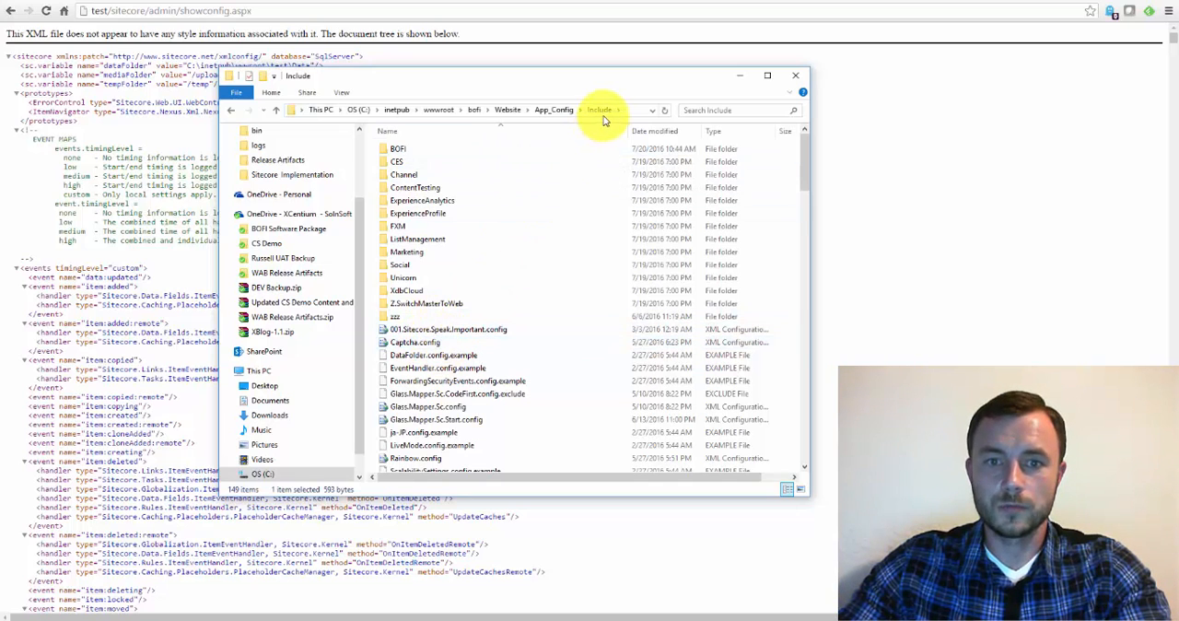
Step: Highlight DataFolder.config.example and the Glass.Mapper .exclude files, then select the BOFI folder
click(433, 354)
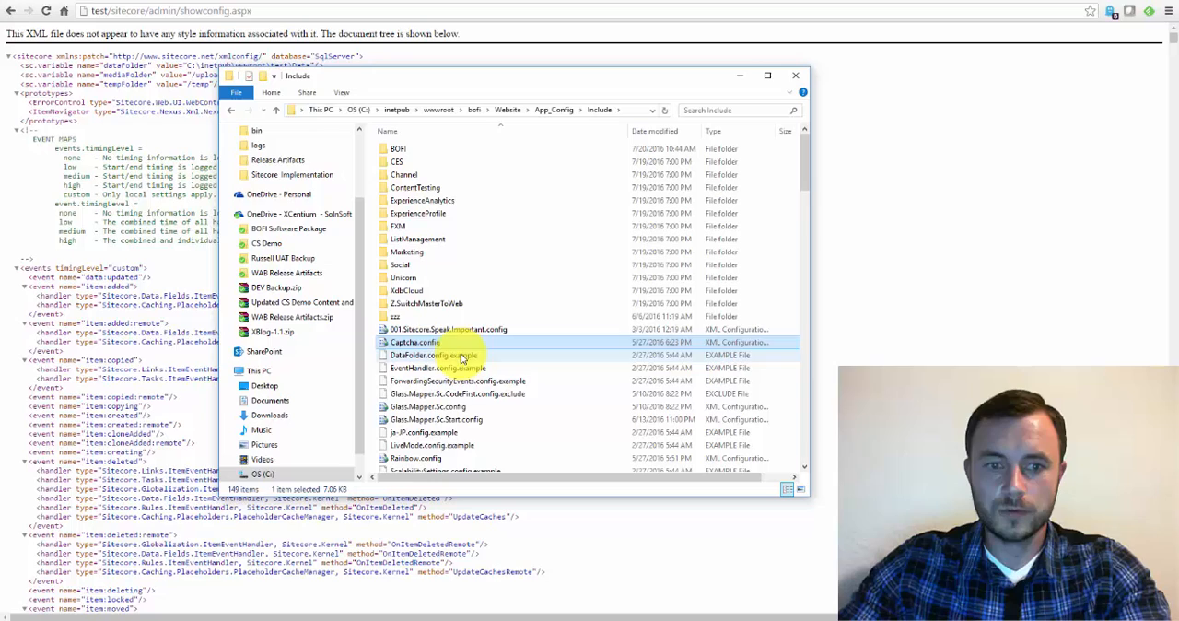
click(468, 377)
scroll(468, 387, down, 10)
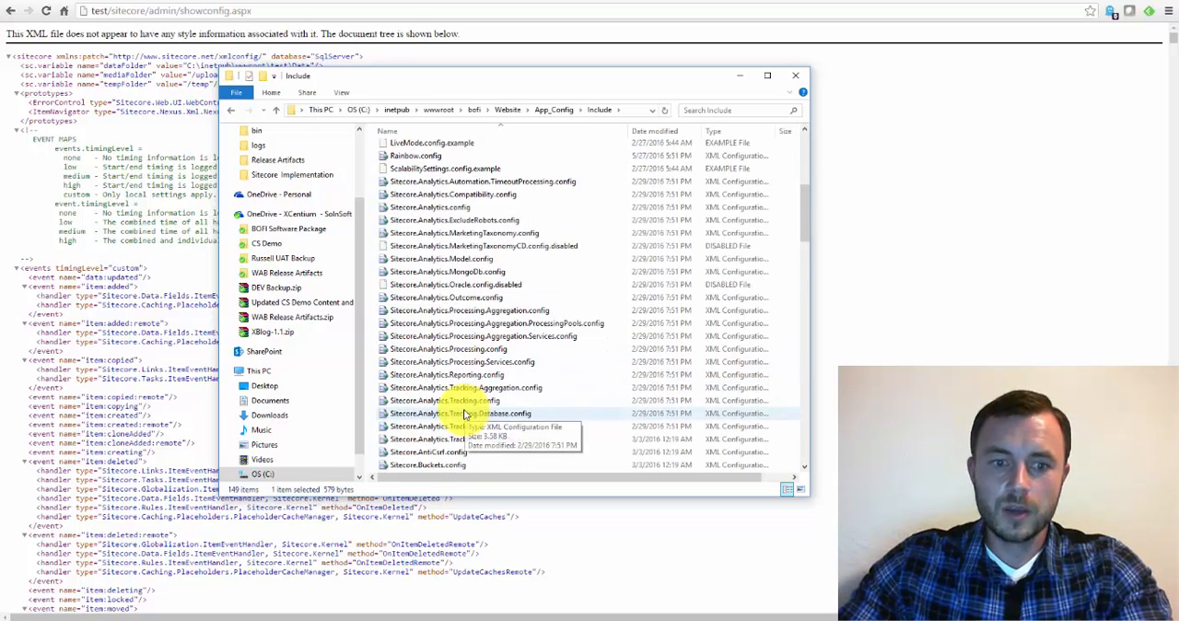
click(470, 401)
scroll(468, 396, up, 10)
scroll(467, 386, up, 5)
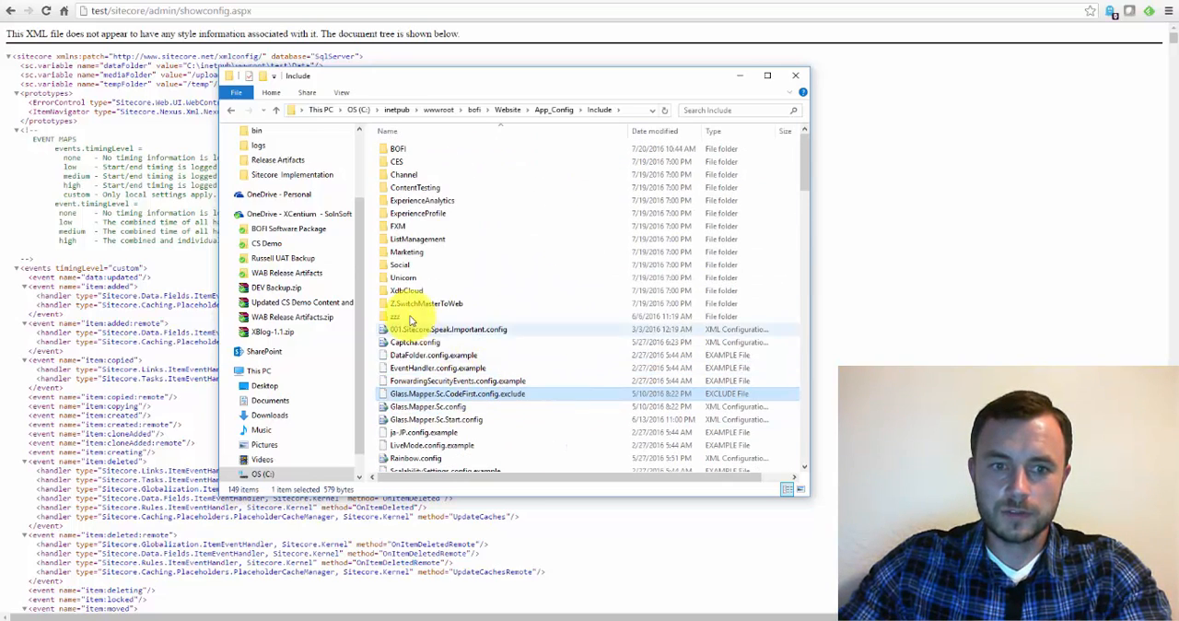
click(417, 148)
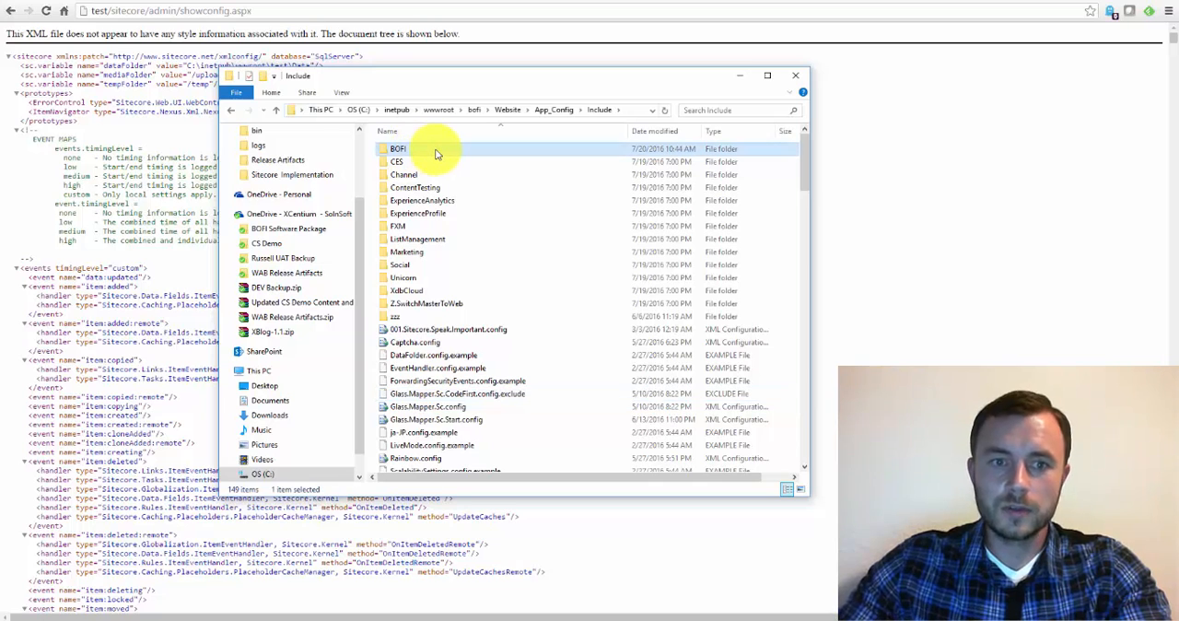
Step: Peek into the BOFI folder and go back up to the Include listing
double_click(435, 153)
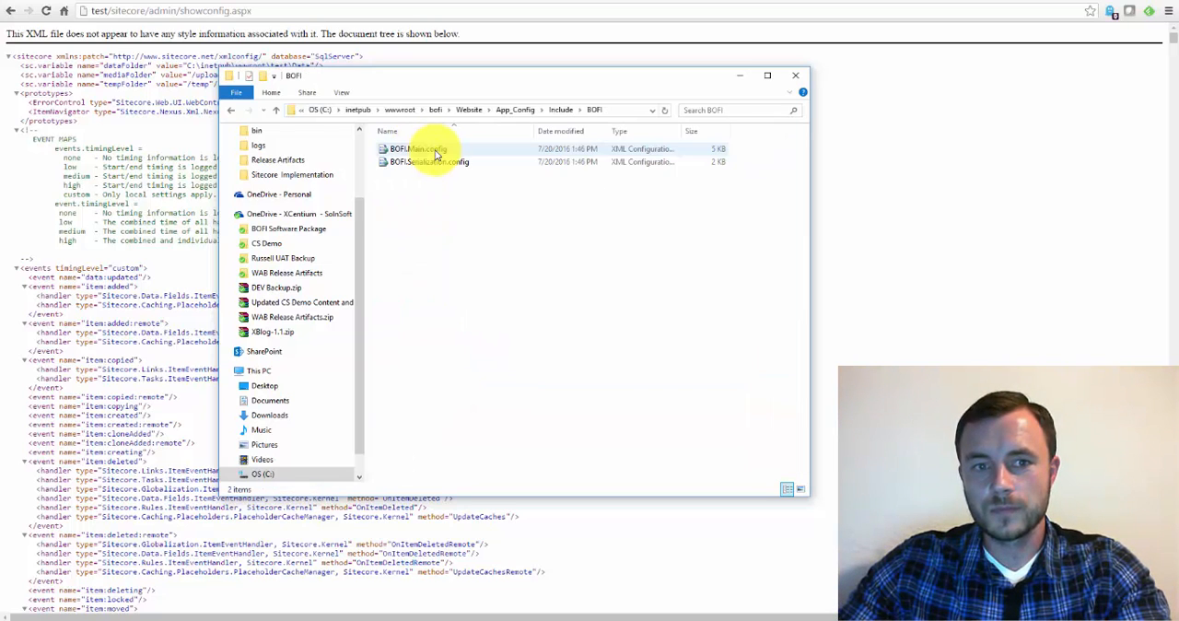
key(BackSpace)
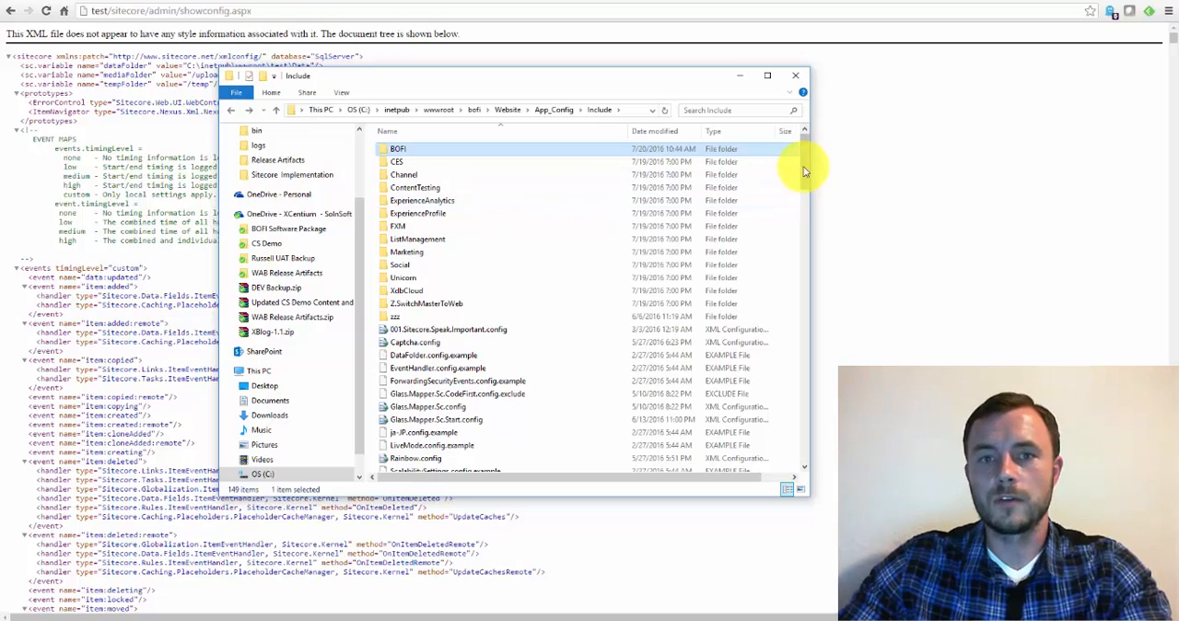
drag(806, 177, 806, 451)
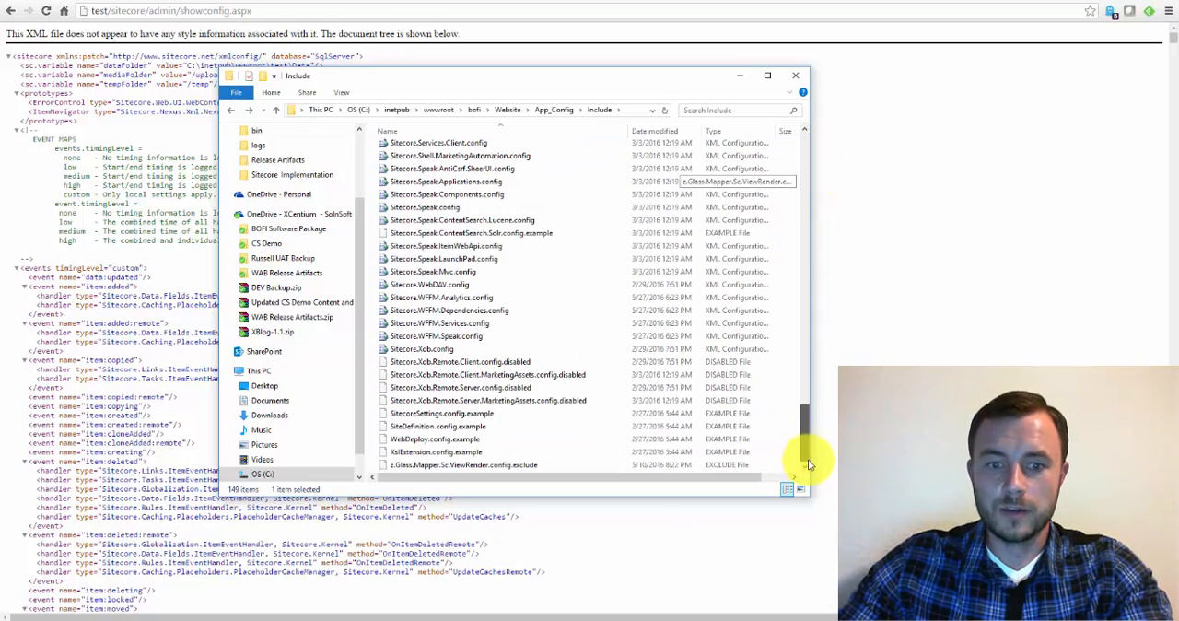
Step: Scroll to z.Glass.Mapper.Sc.ViewRender.config.exclude, show and dismiss the Marketing folder's context actions
click(414, 465)
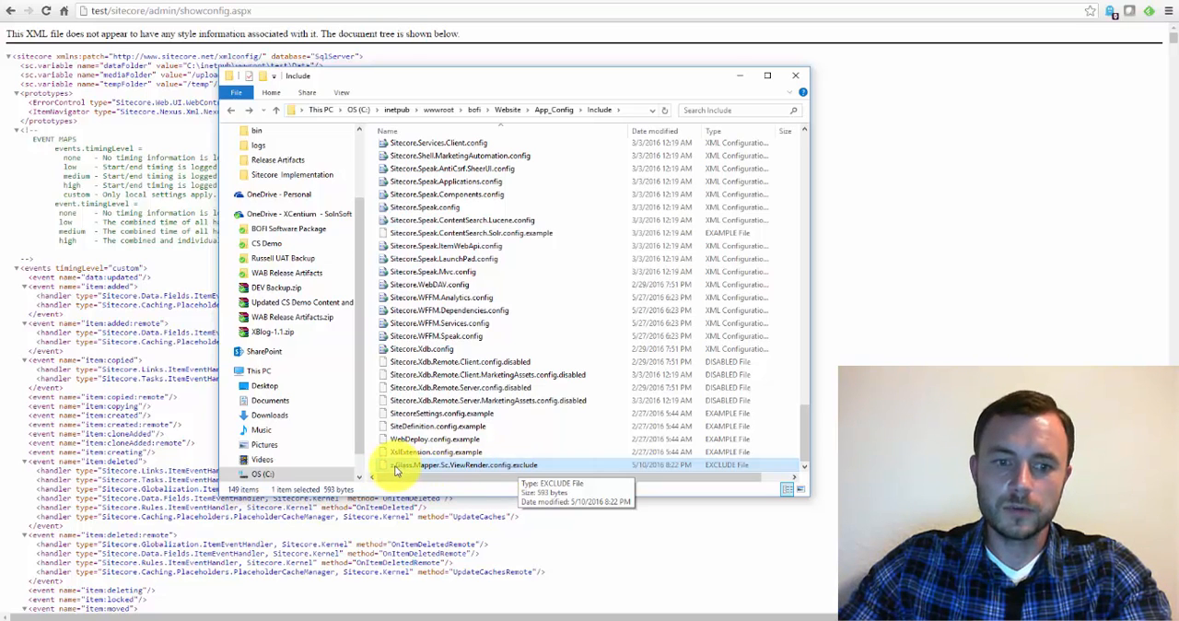
scroll(502, 369, up, 5)
scroll(502, 322, up, 5)
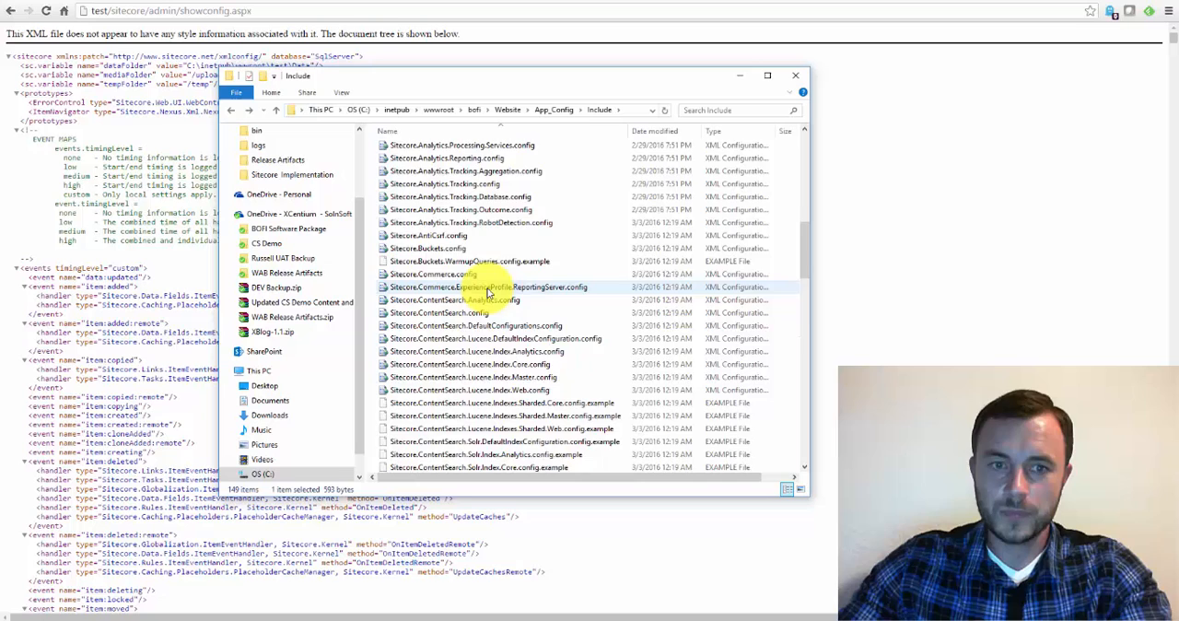
scroll(502, 276, up, 5)
right_click(502, 276)
click(433, 158)
scroll(442, 184, up, 3)
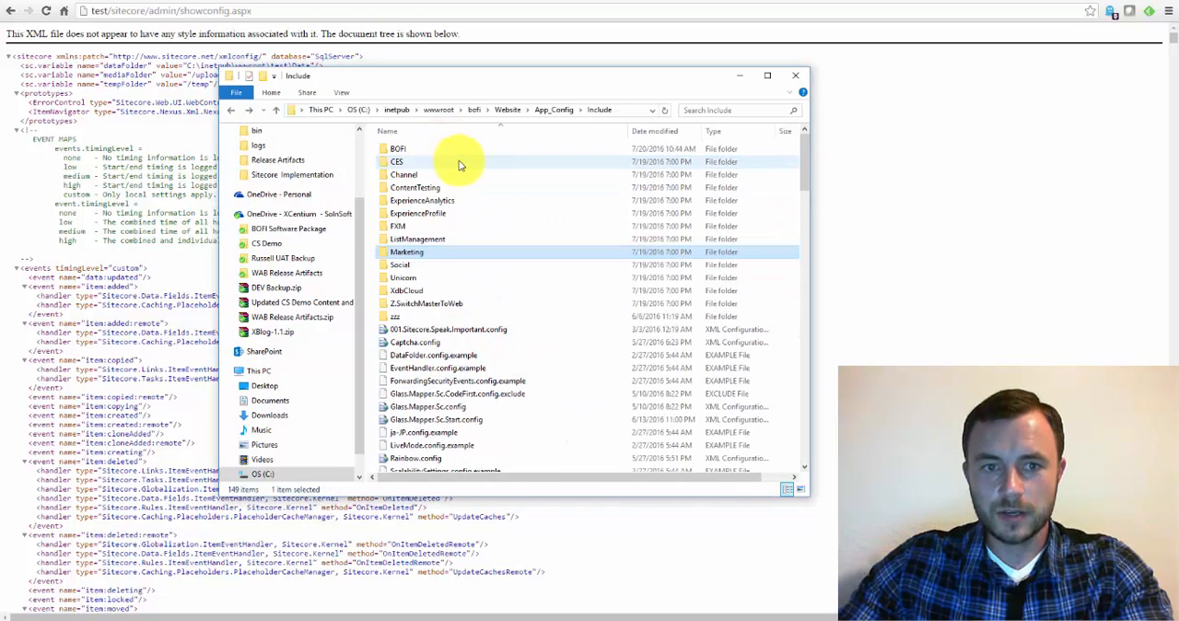
Step: Inspect BOFI.Main.config and BOFI.Serialization.config inside BOFI, then return to Include and scroll to its end
double_click(424, 150)
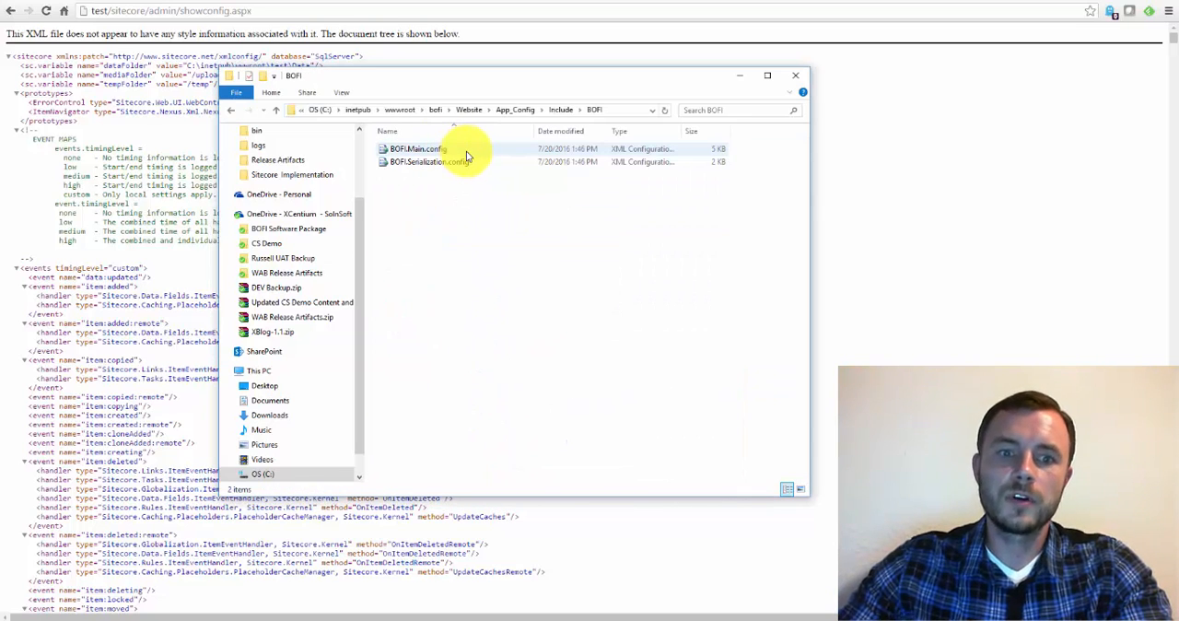
click(419, 149)
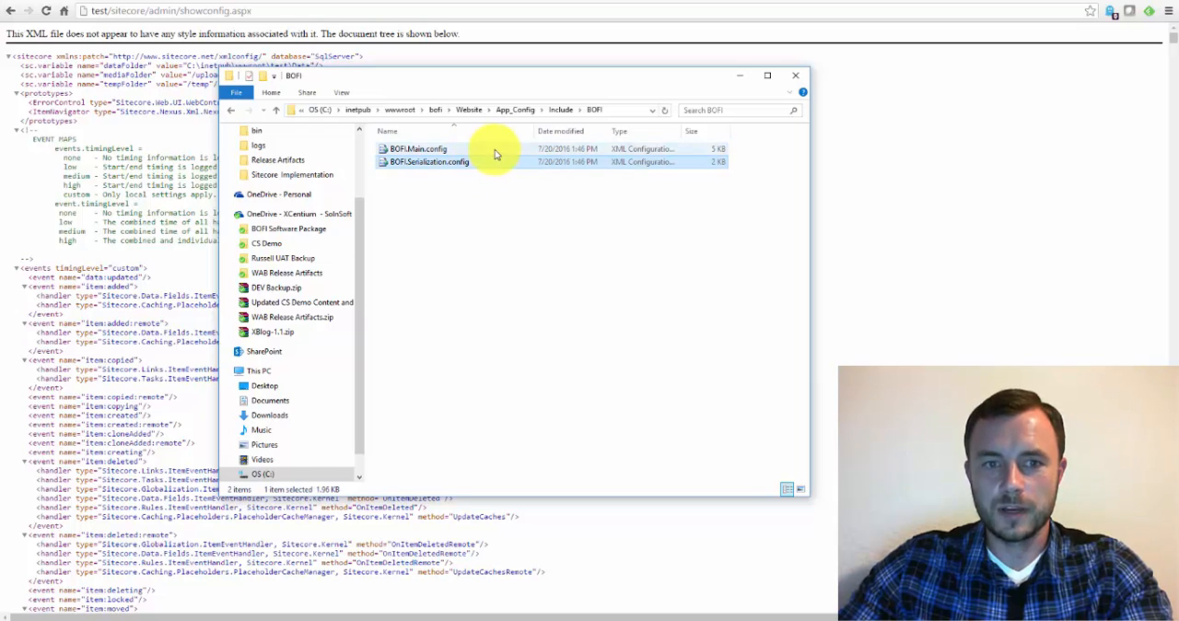
click(493, 163)
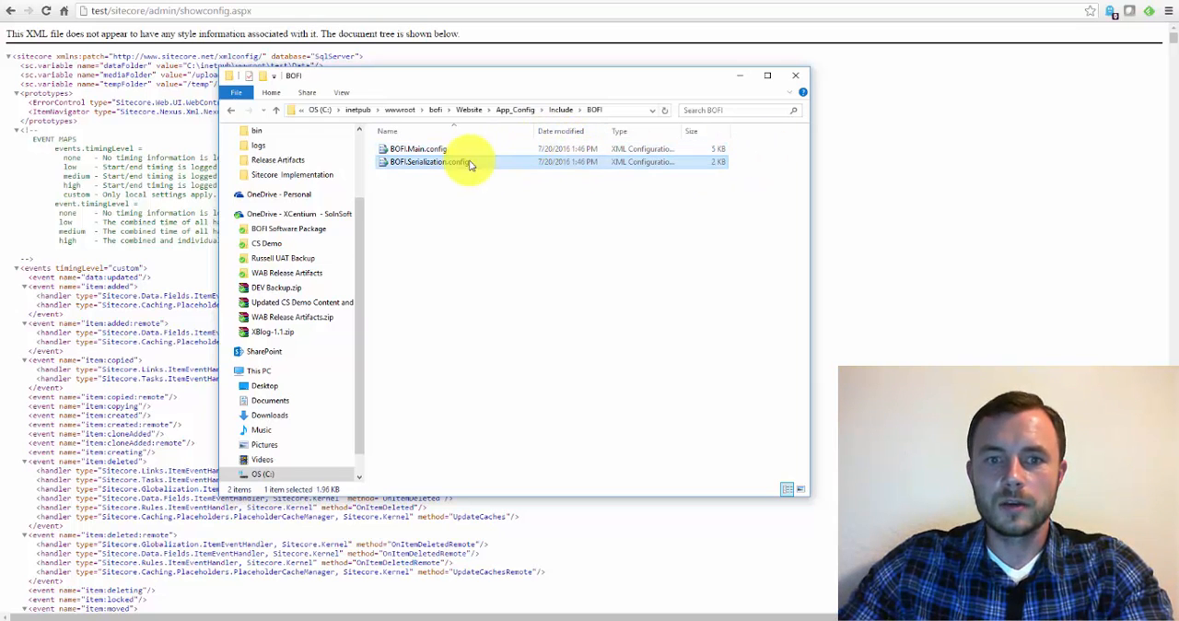
click(561, 110)
drag(805, 185, 806, 433)
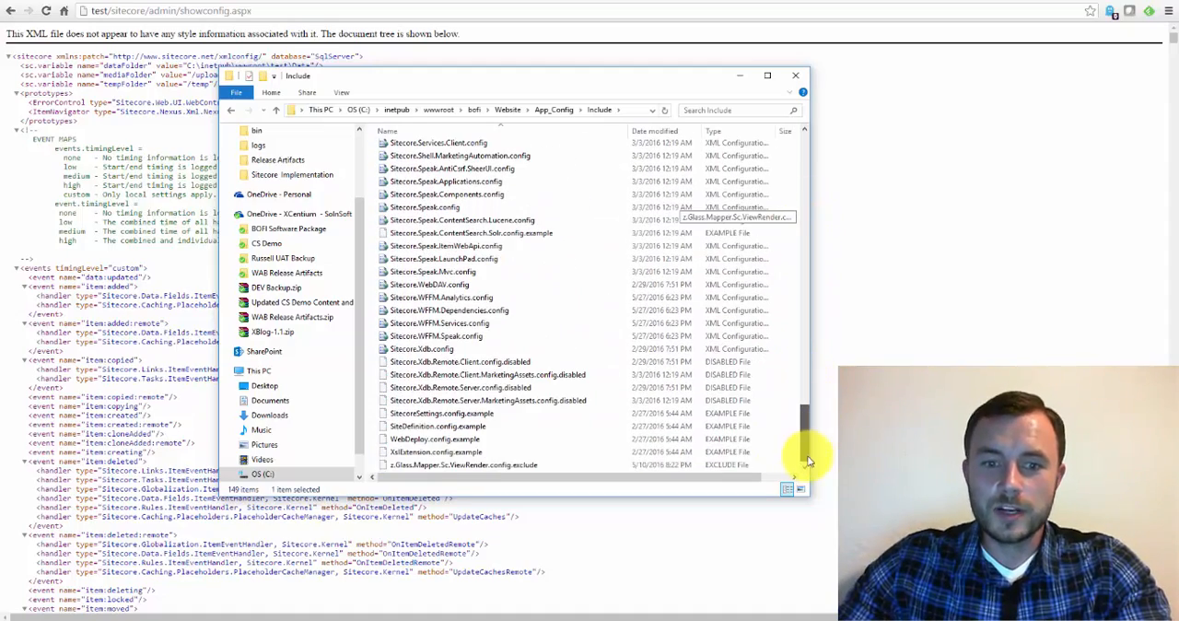
click(439, 465)
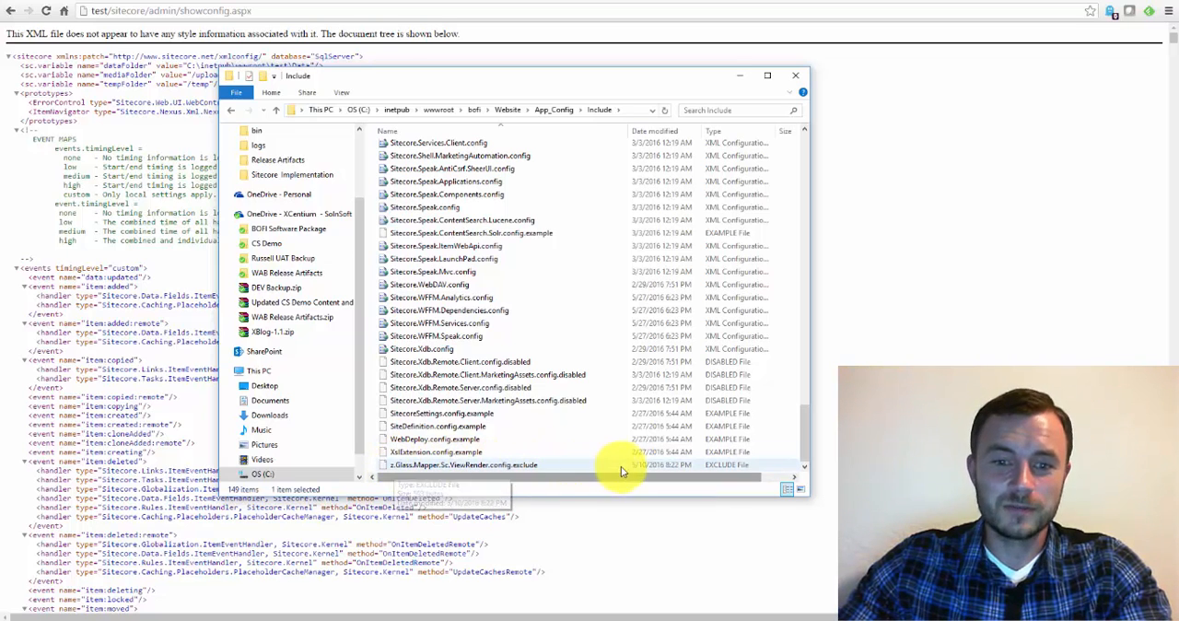
scroll(594, 277, up, 5)
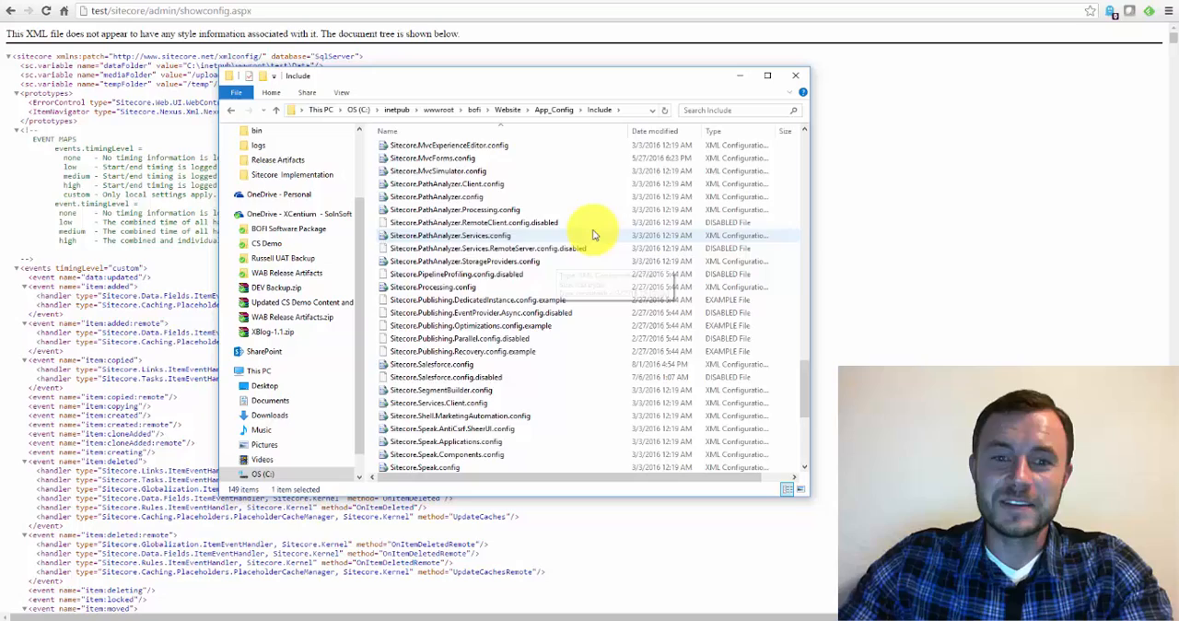
scroll(594, 239, up, 3)
scroll(594, 235, up, 4)
scroll(594, 235, up, 4)
scroll(594, 235, up, 4)
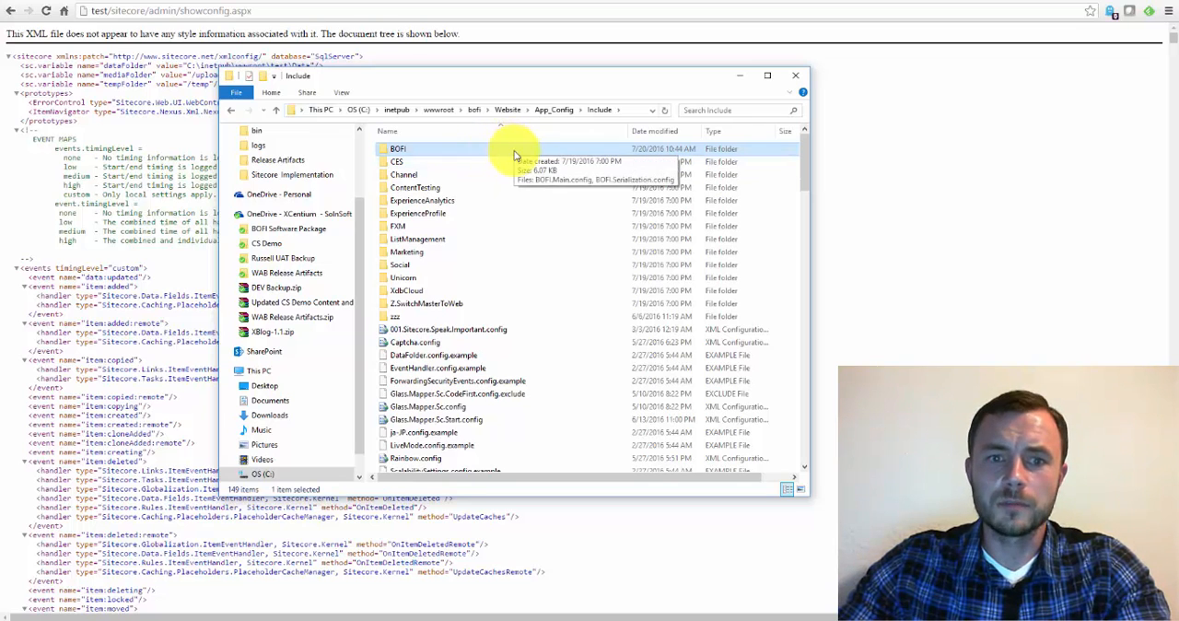
Step: Peek into BOFI again, then alternately highlight the BOFI and CES folders in Include
double_click(515, 149)
key(BackSpace)
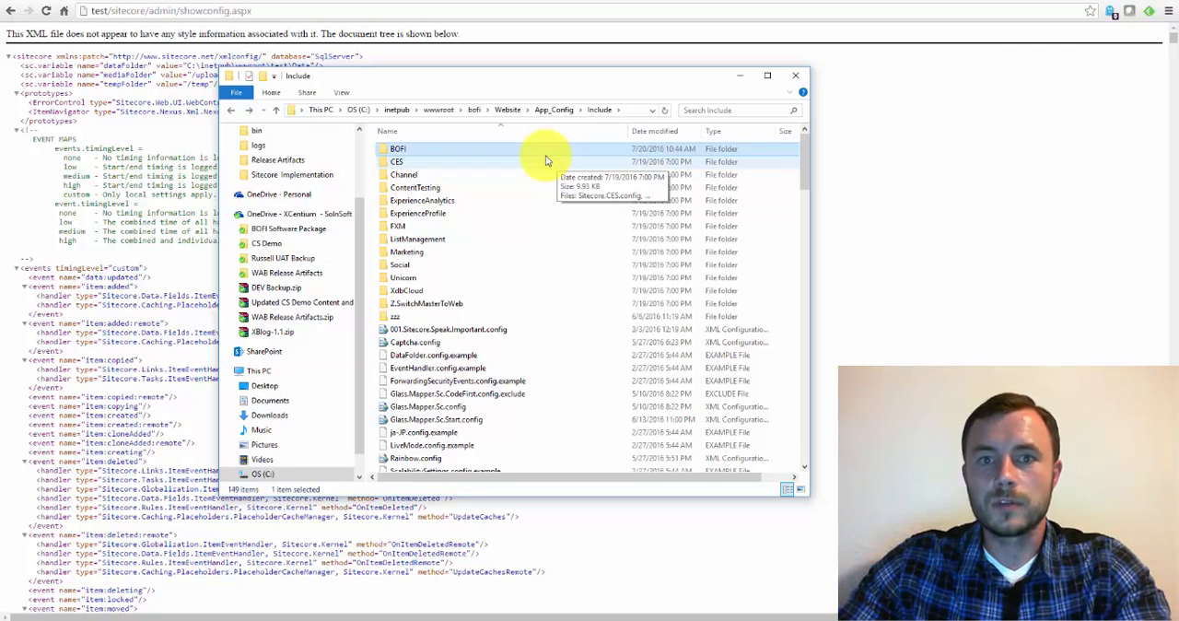
click(456, 163)
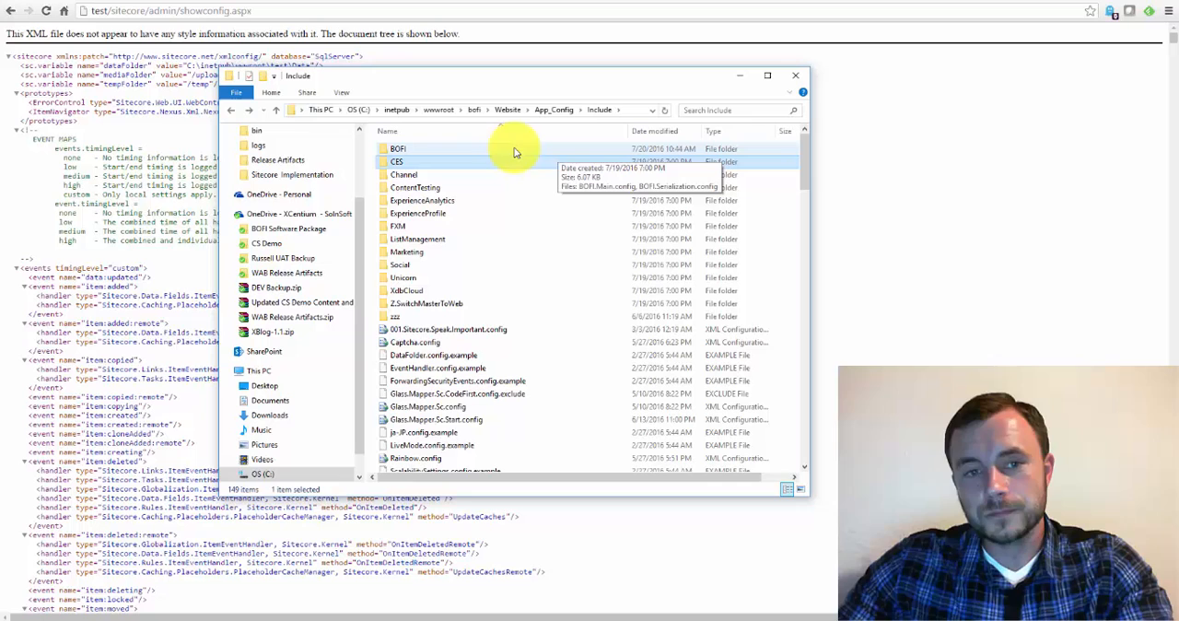
click(518, 151)
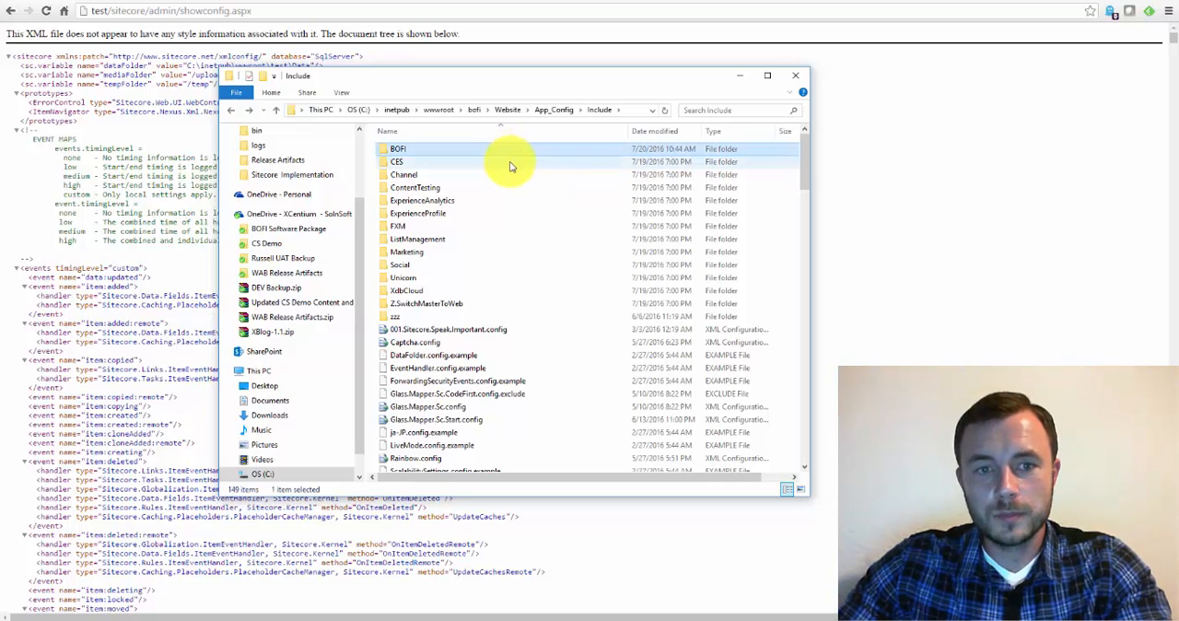
click(512, 164)
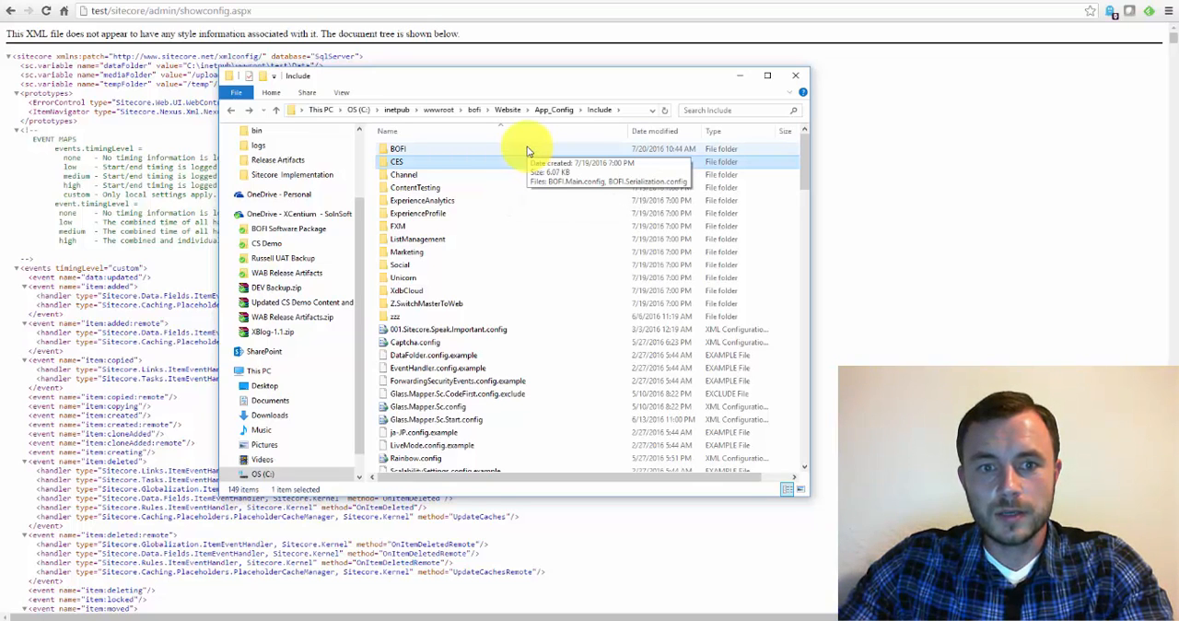
click(528, 150)
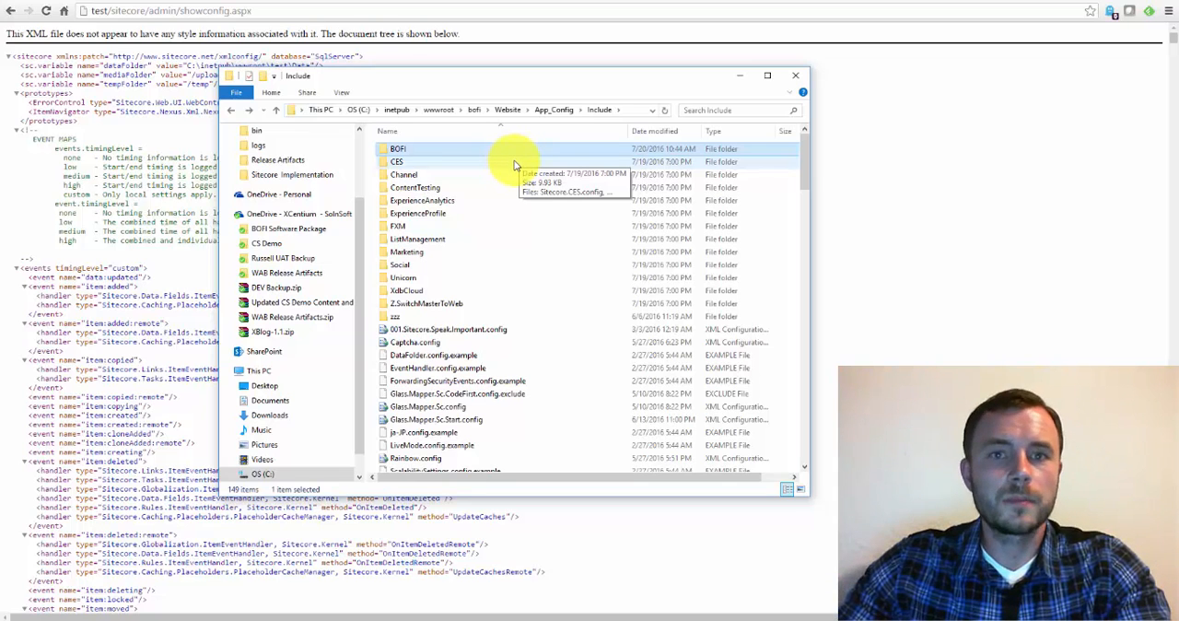
Step: Go up to Website, enter App_Config, highlight Sitecore.config and select the Include folder
click(508, 110)
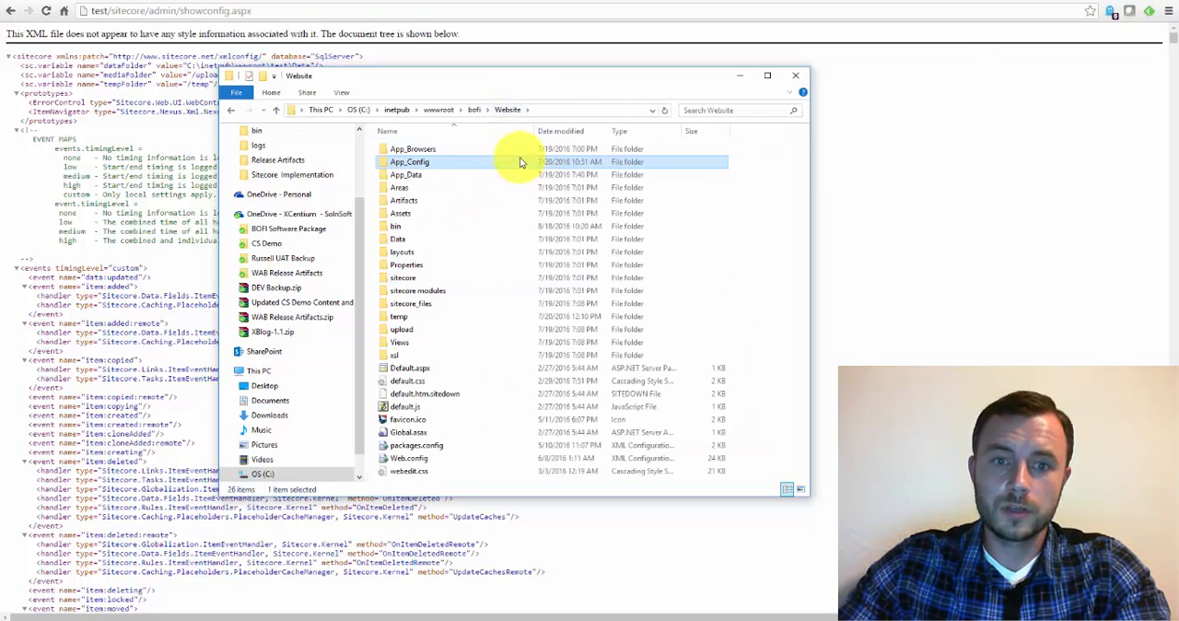
click(409, 162)
double_click(464, 163)
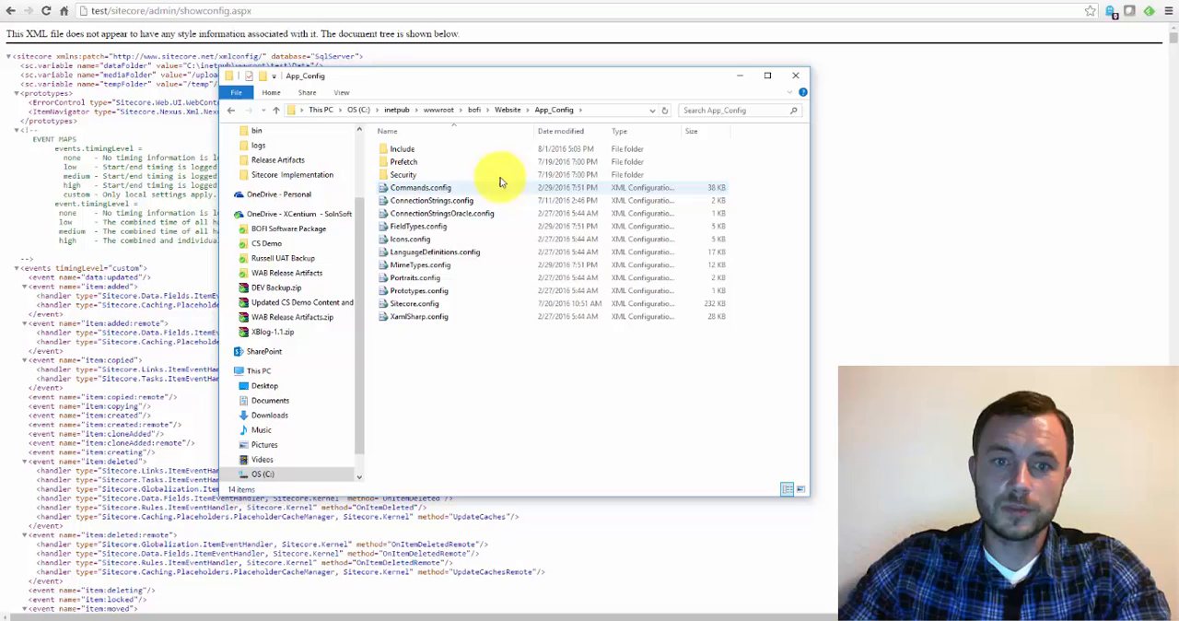
click(460, 303)
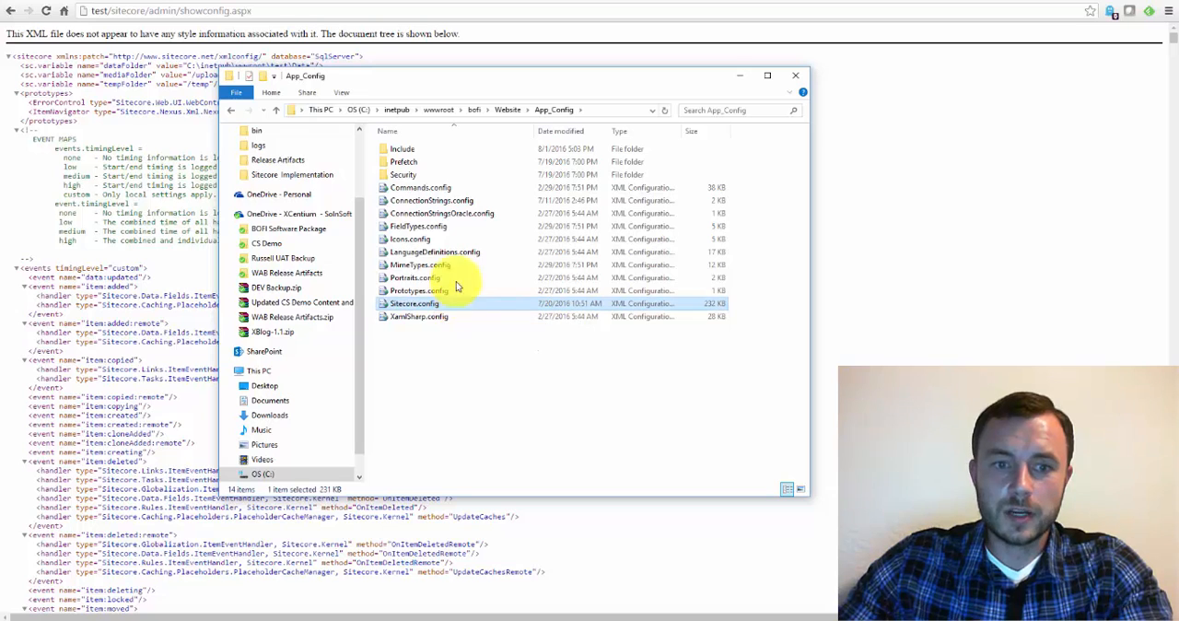
click(428, 148)
Step: Enter the Include folder and highlight Glass.Mapper.Sc.config
double_click(429, 147)
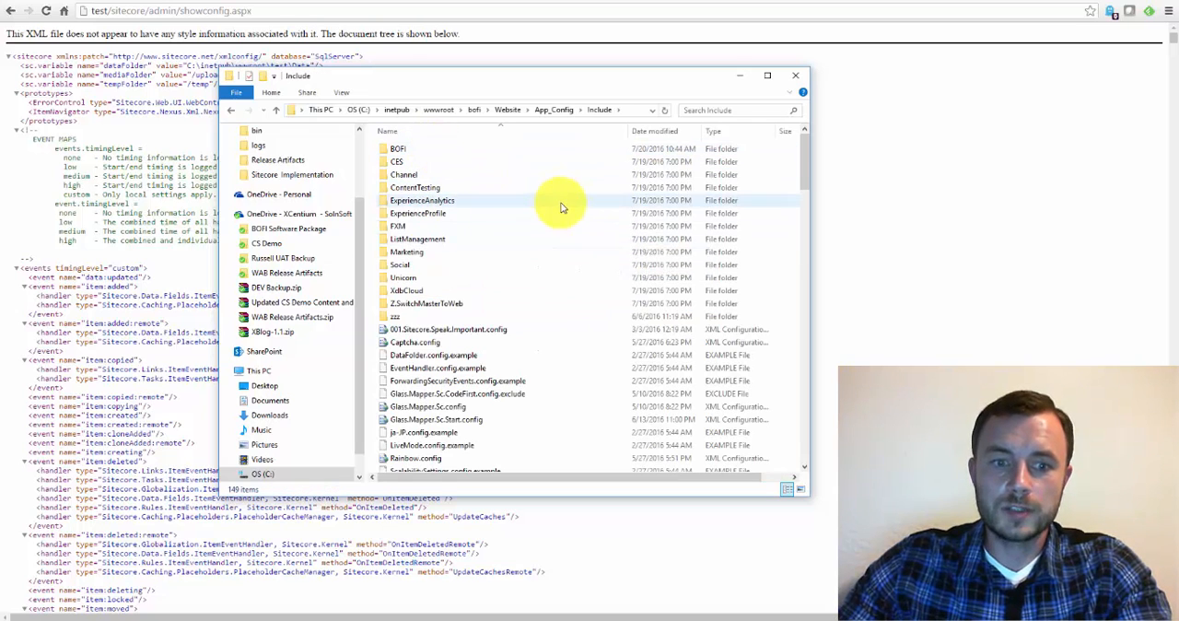
scroll(568, 205, down, 5)
scroll(568, 205, down, 2)
scroll(569, 206, down, 3)
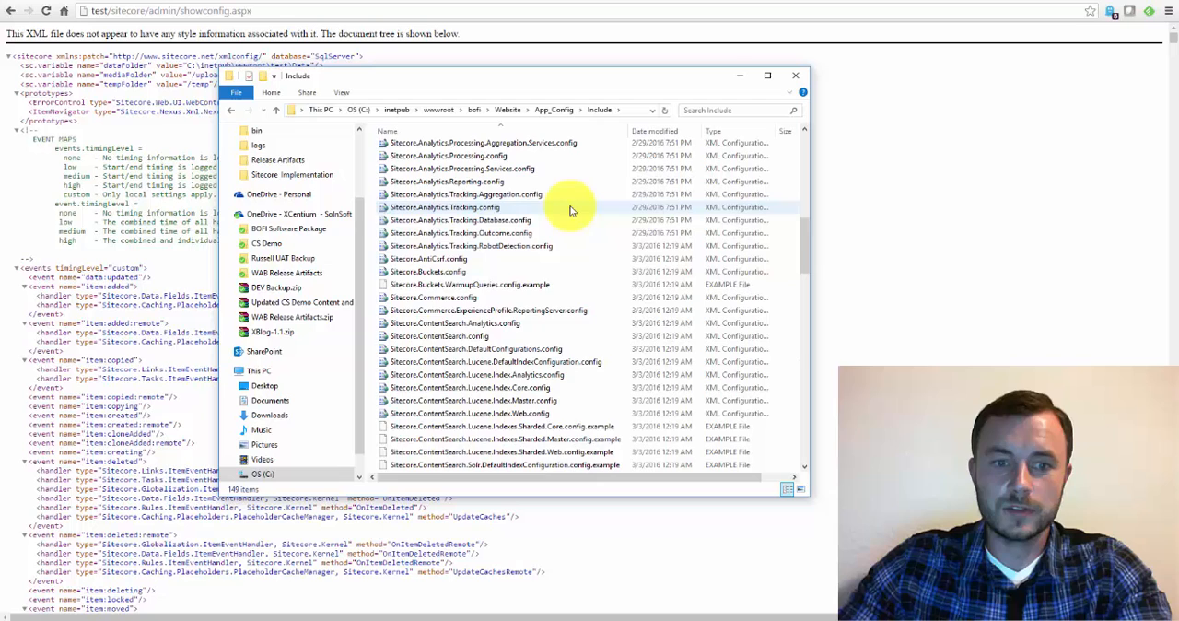
scroll(569, 206, up, 8)
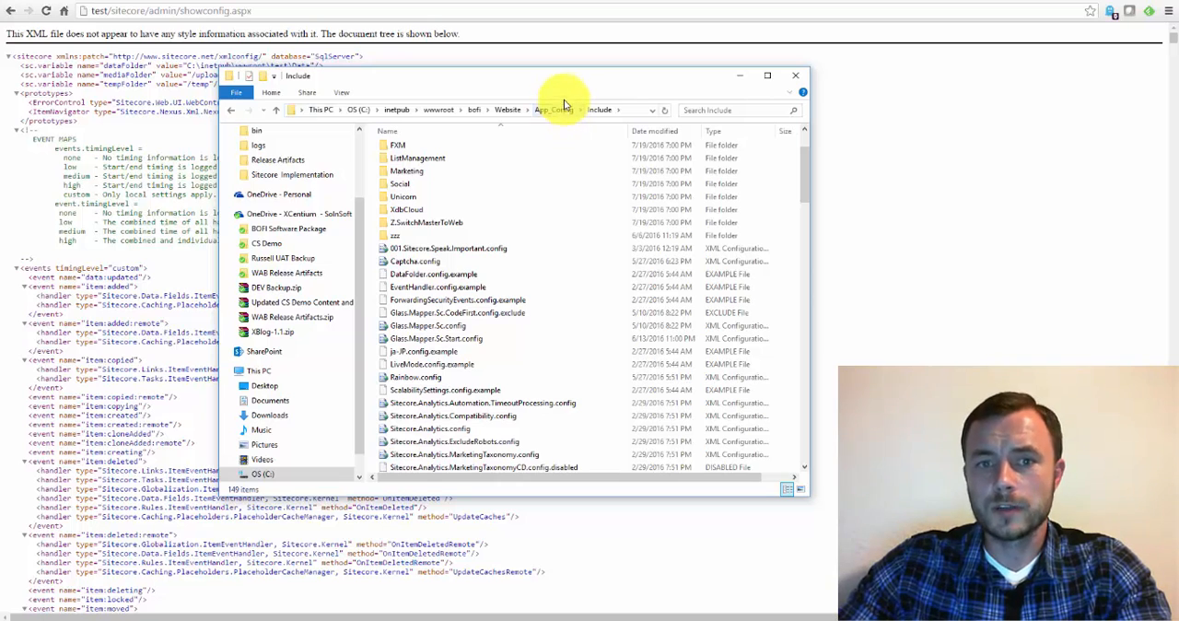
drag(595, 79, 613, 76)
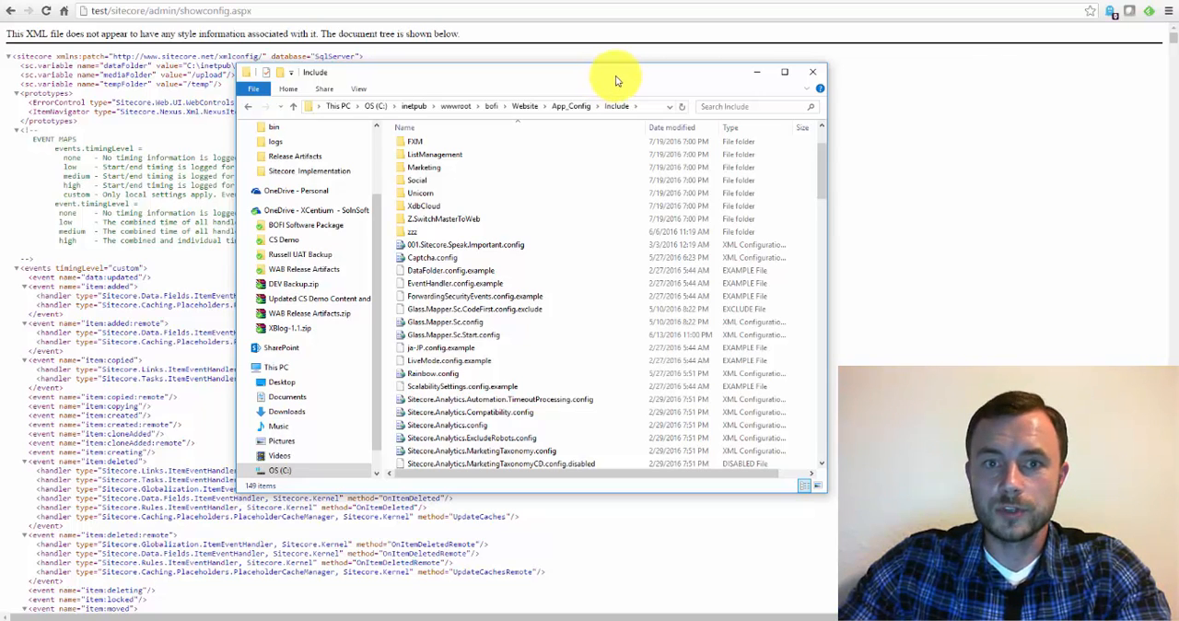
click(516, 322)
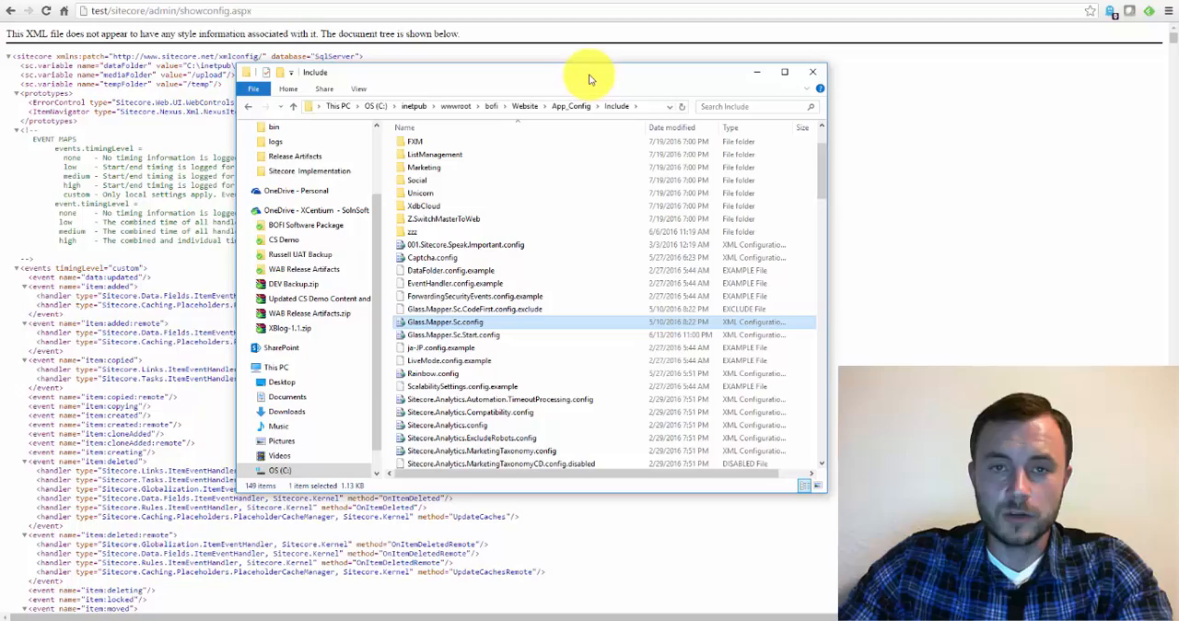
Step: Reposition the Explorer window beside the browser and start a fresh blank Chrome tab
mouse_move(594, 78)
mouse_down()
mouse_move(640, 62)
mouse_move(849, 69)
mouse_up()
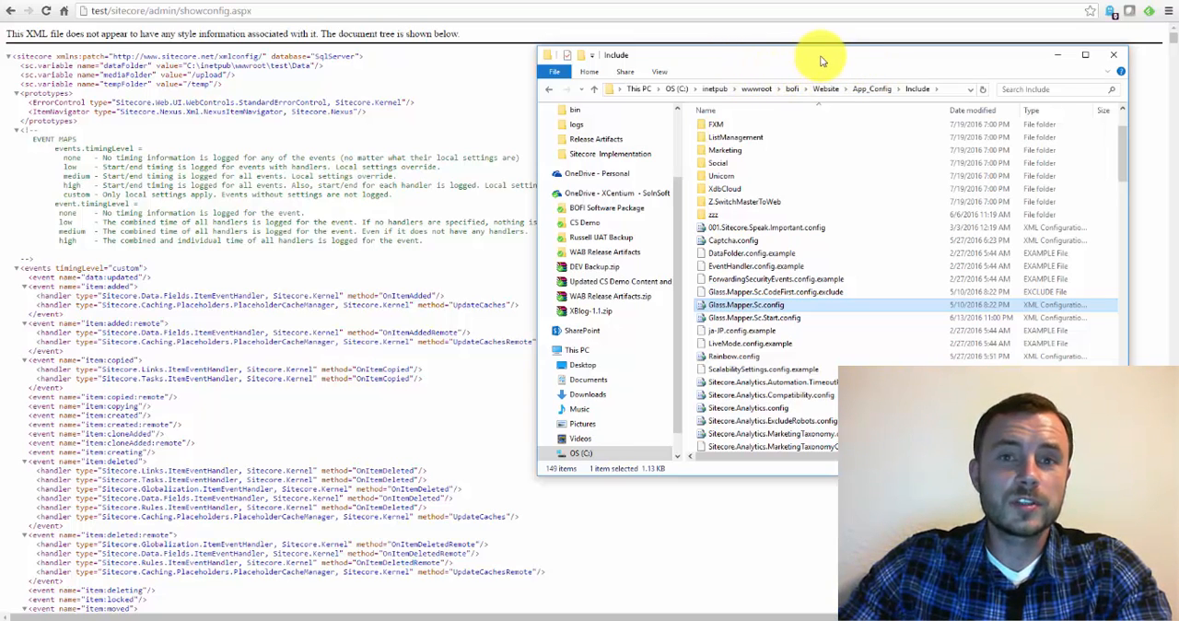
drag(841, 59, 777, 73)
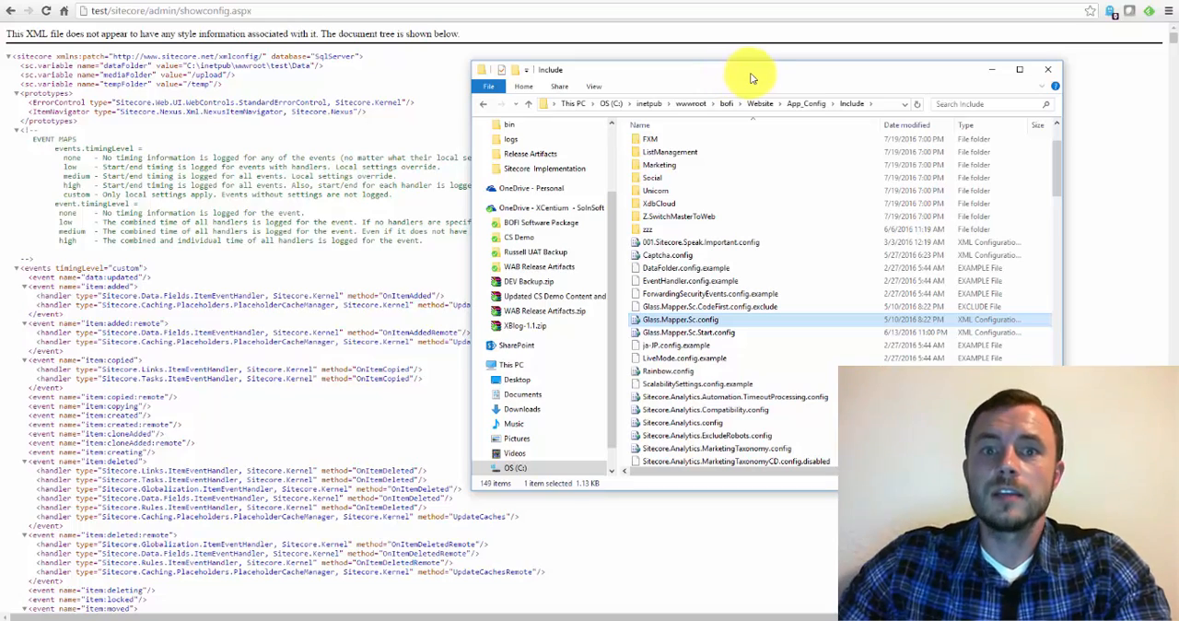
drag(760, 74, 615, 80)
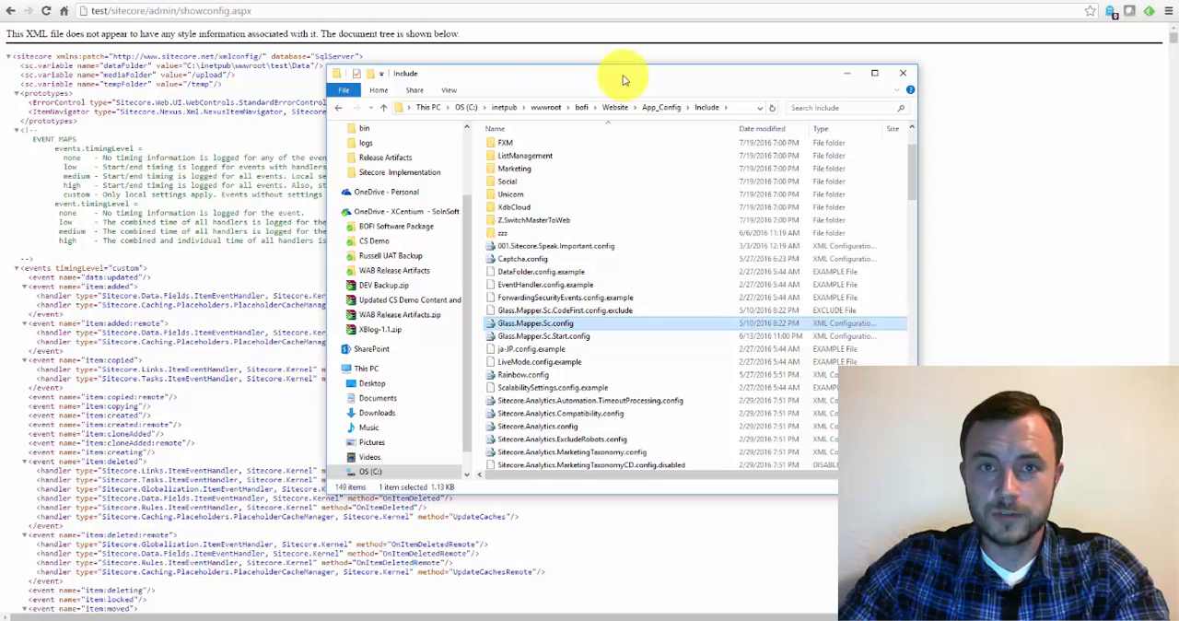
click(260, 4)
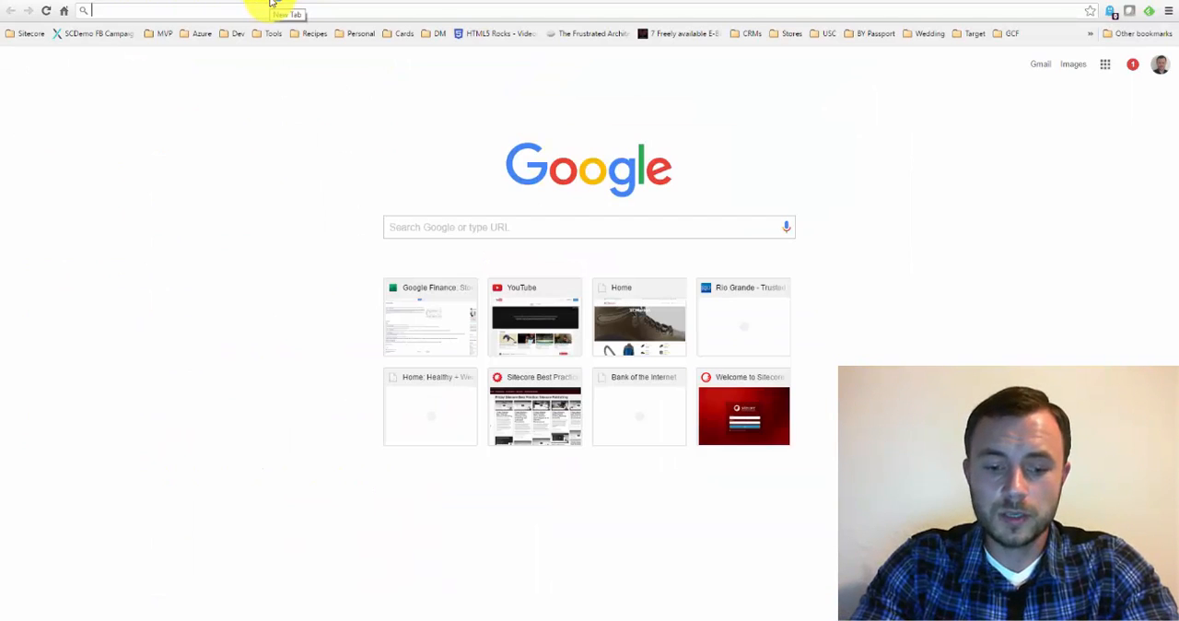
text(patch)
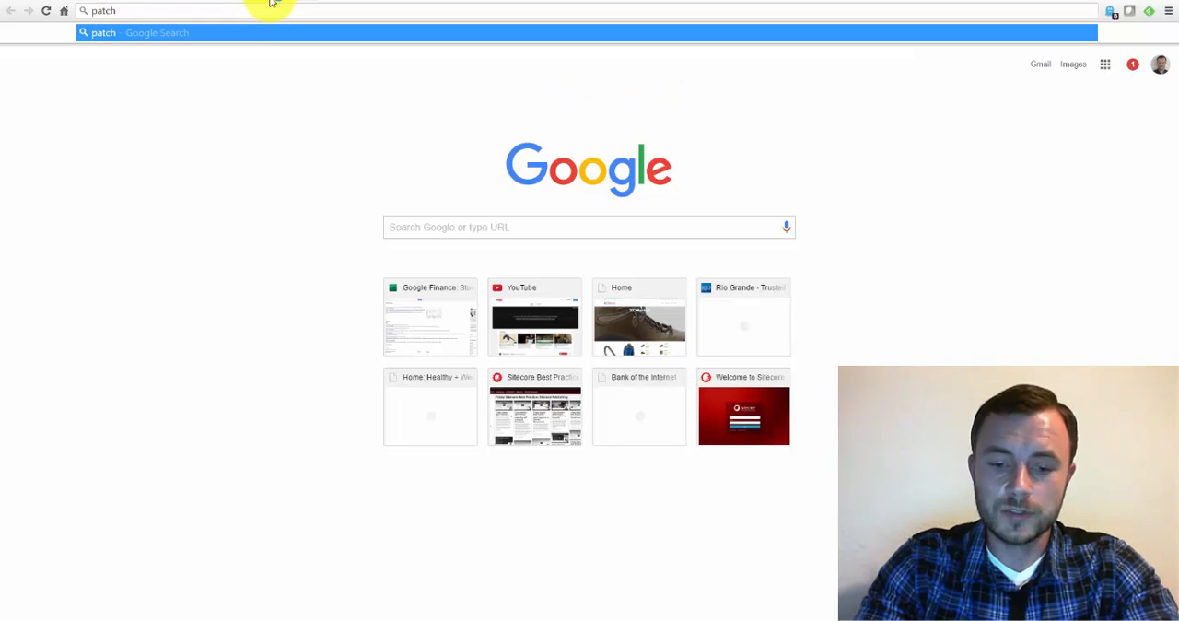
Step: Search Google for 'sitecore patching' and read the Include File Patching Facilities PDF
key(BackSpace)
key(BackSpace)
key(BackSpace)
key(BackSpace)
key(BackSpace)
key(BackSpace)
text(sitec)
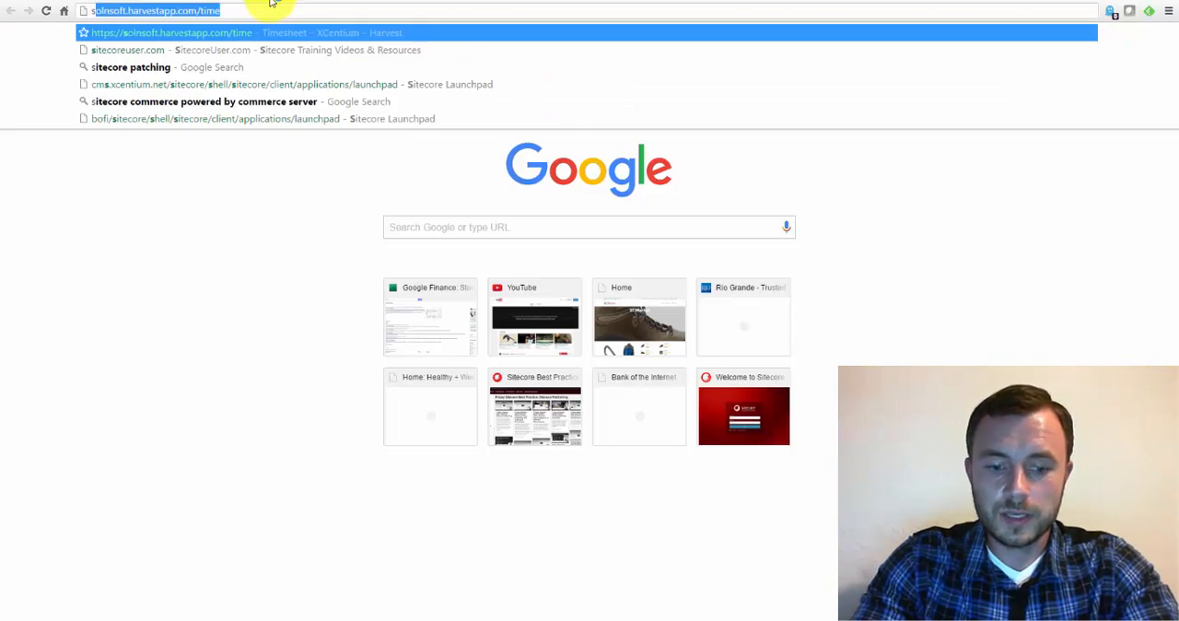
text(ore)
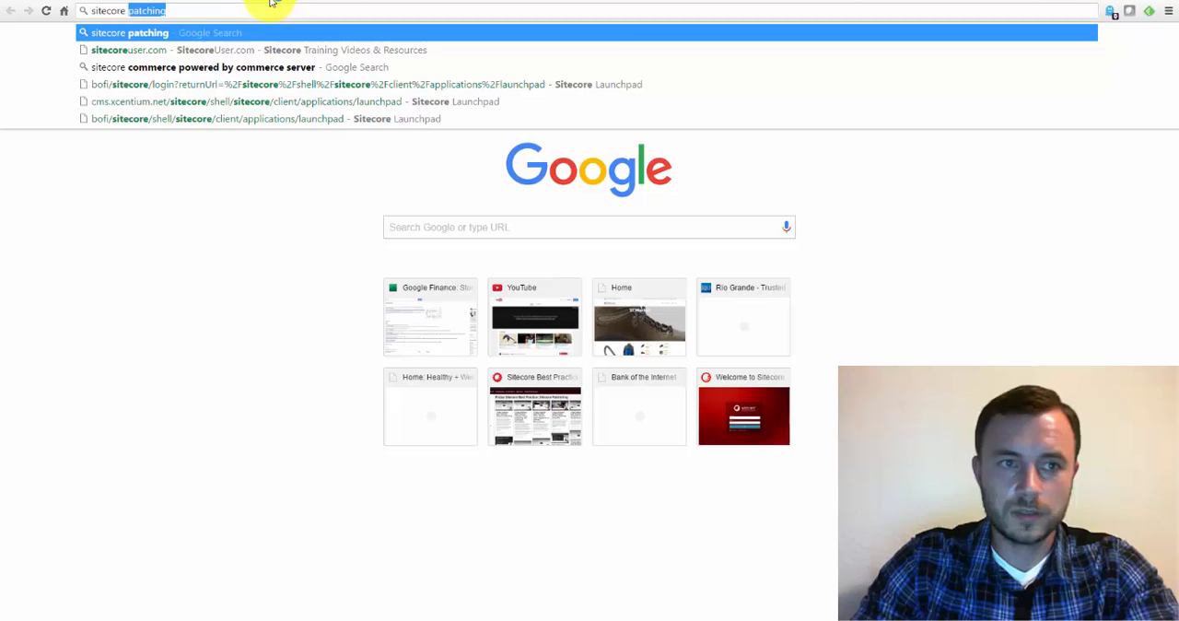
key(Return)
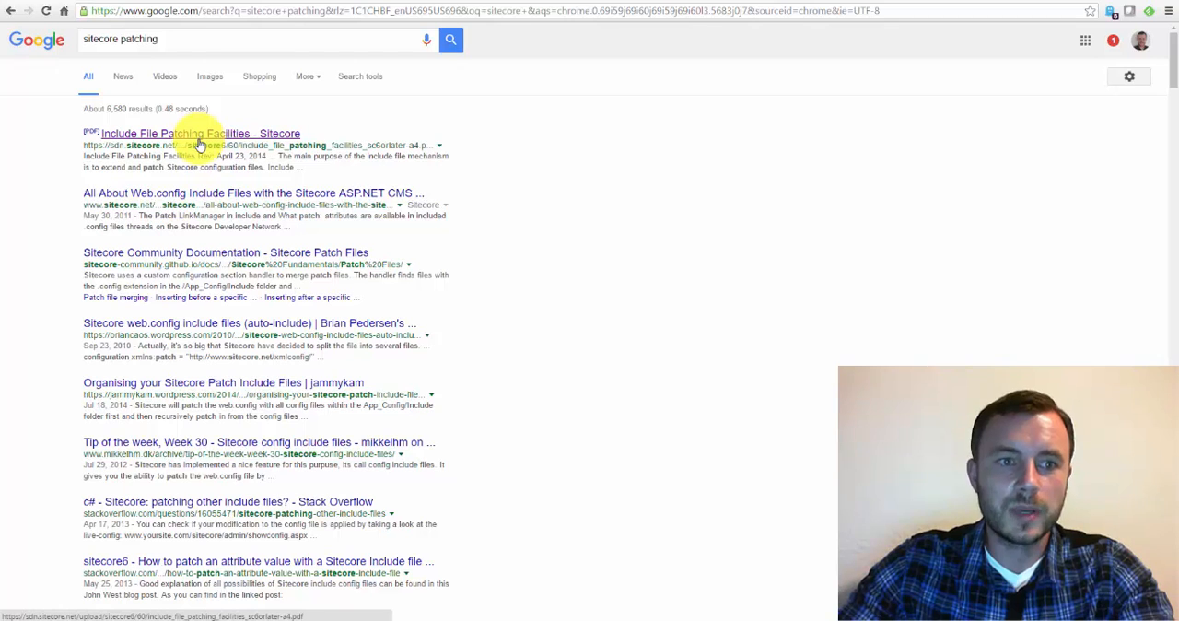
click(198, 140)
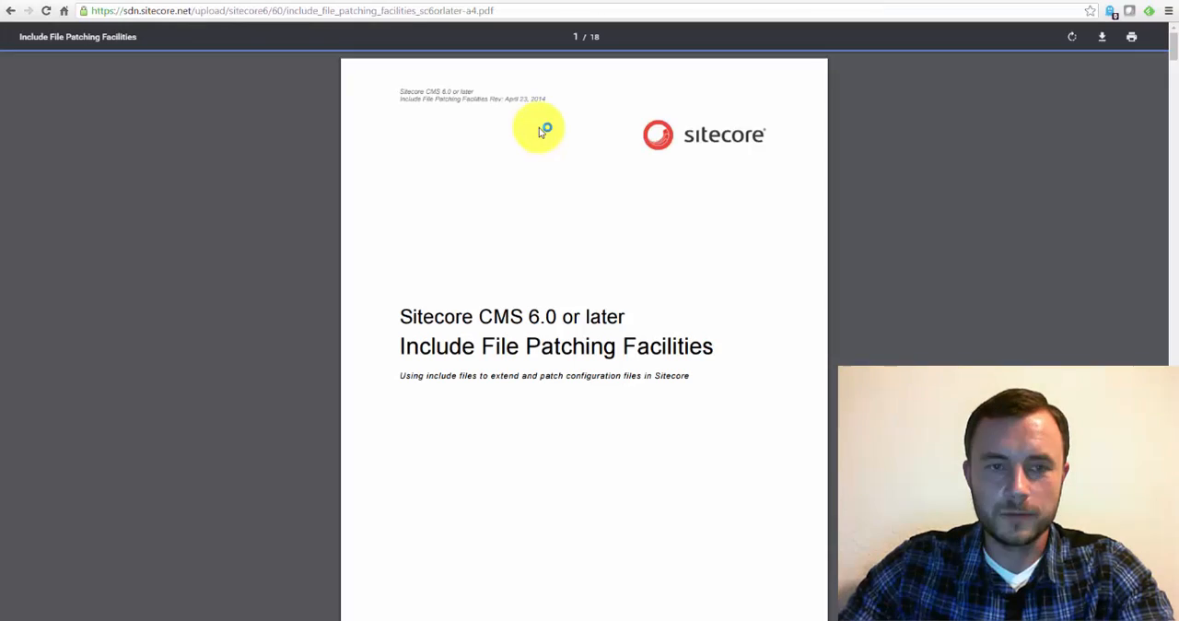
scroll(636, 157, down, 5)
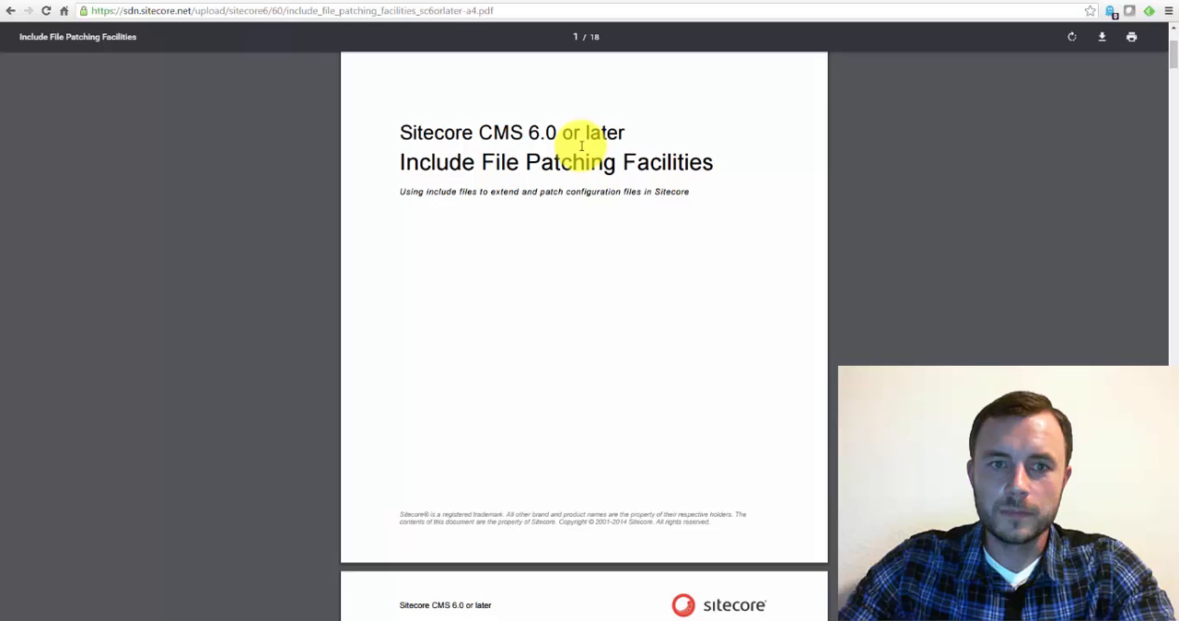
scroll(571, 129, up, 1)
drag(399, 132, 717, 164)
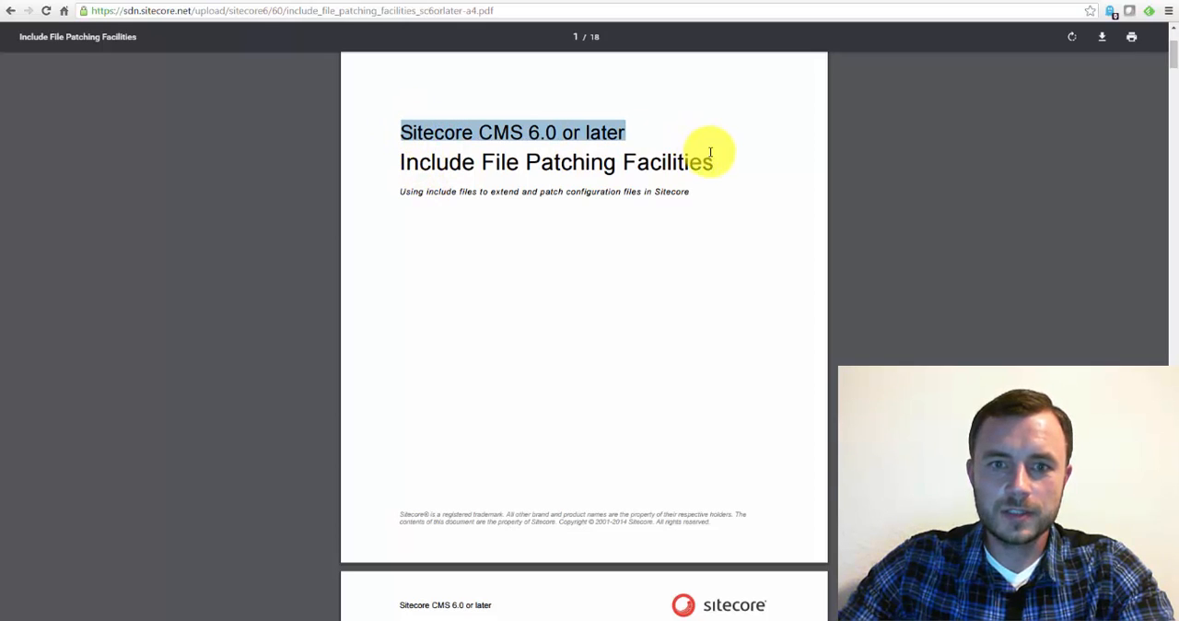
click(735, 223)
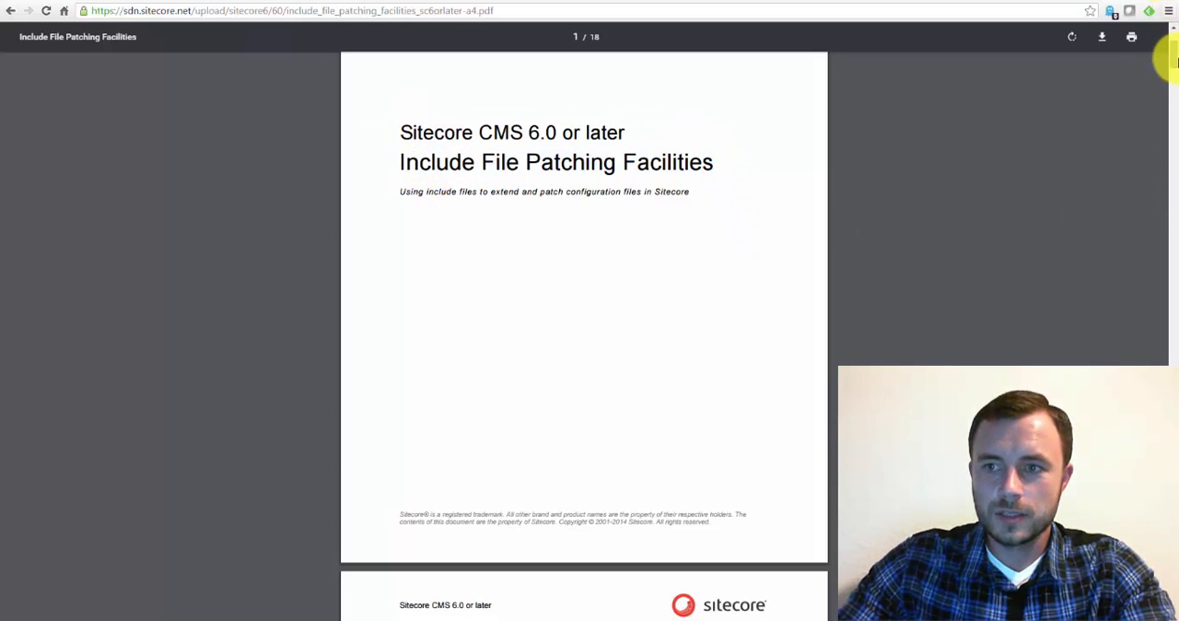
drag(1174, 61, 1168, 156)
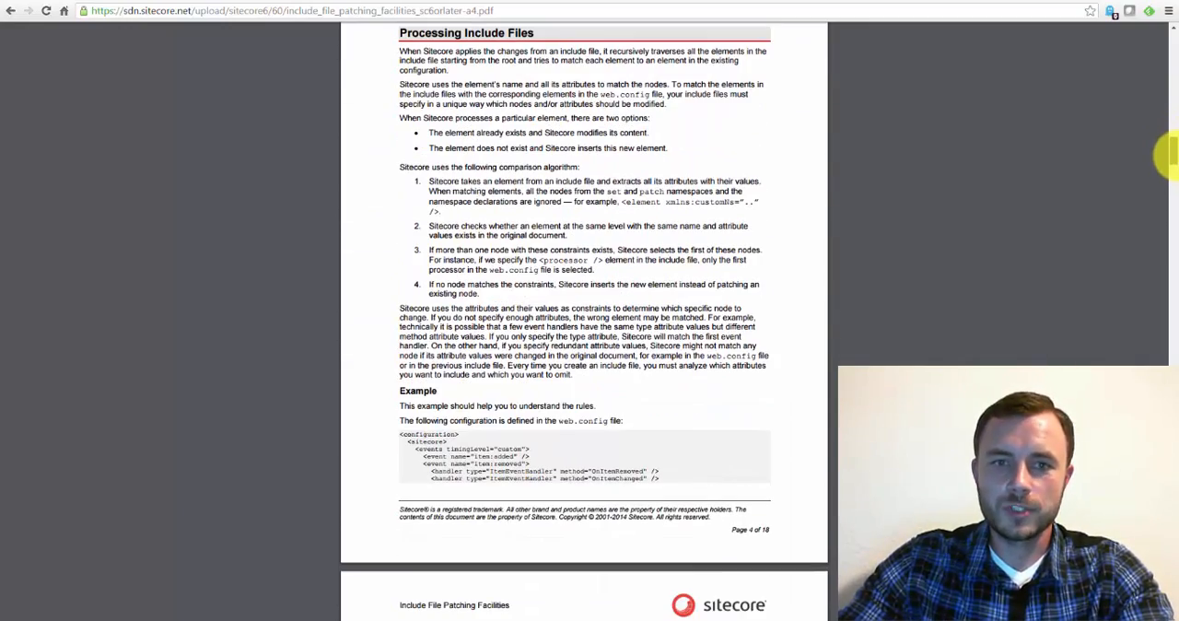
drag(1168, 156, 1167, 201)
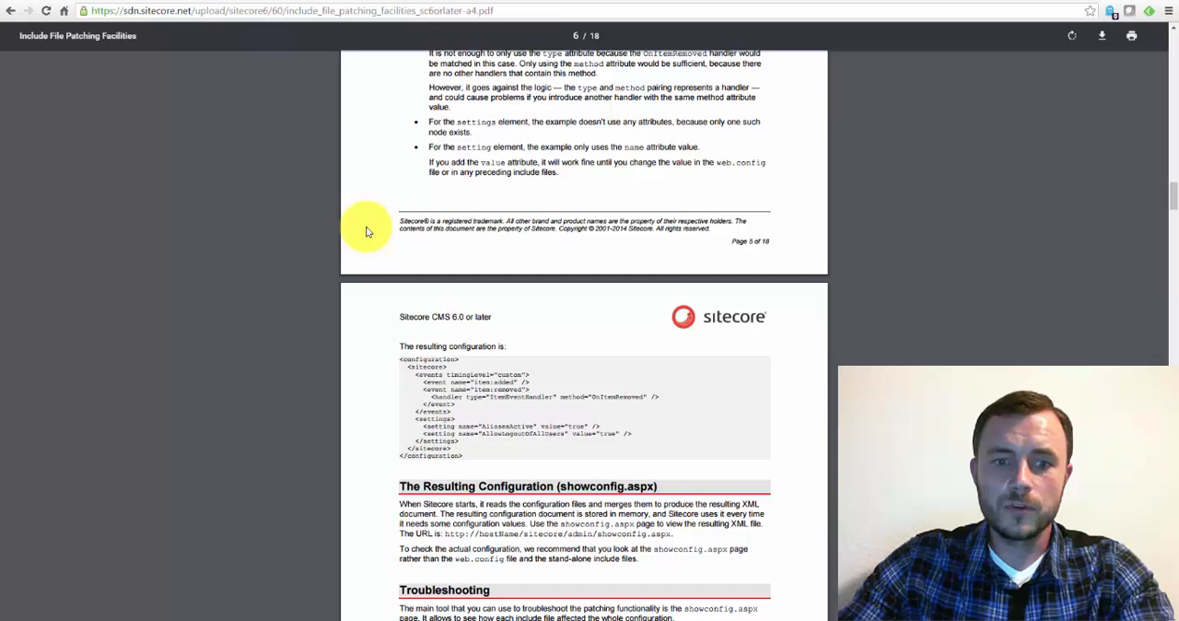
scroll(367, 230, up, 5)
scroll(366, 230, up, 3)
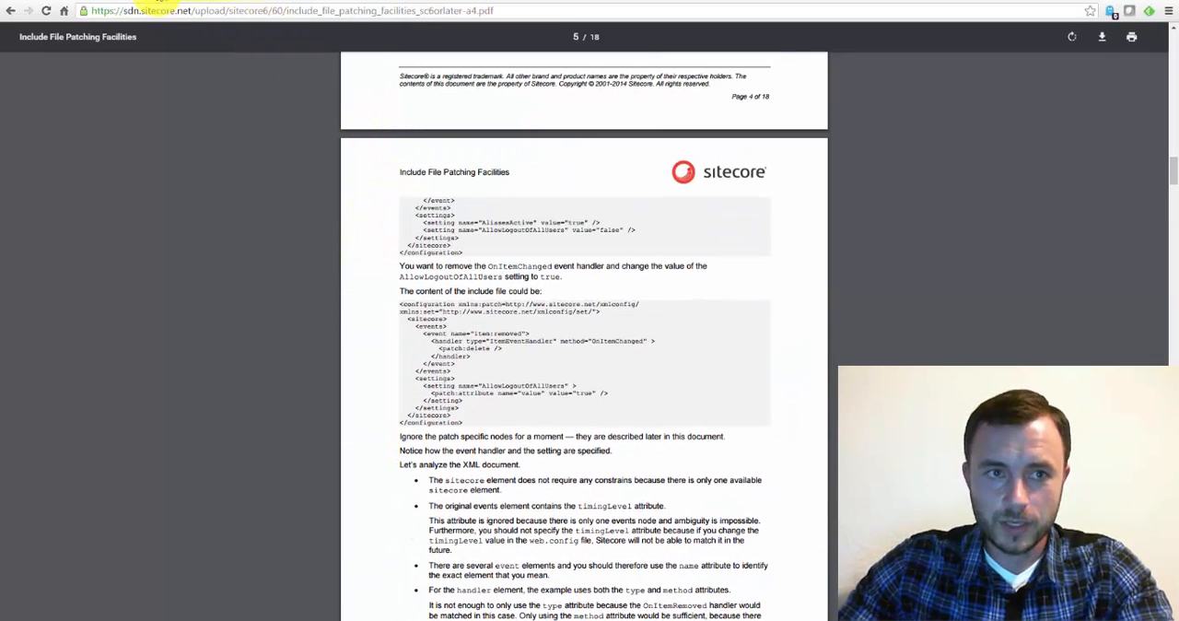
Step: Return to showconfig.aspx, then bring the Include folder window forward and nudge it left
click(181, 7)
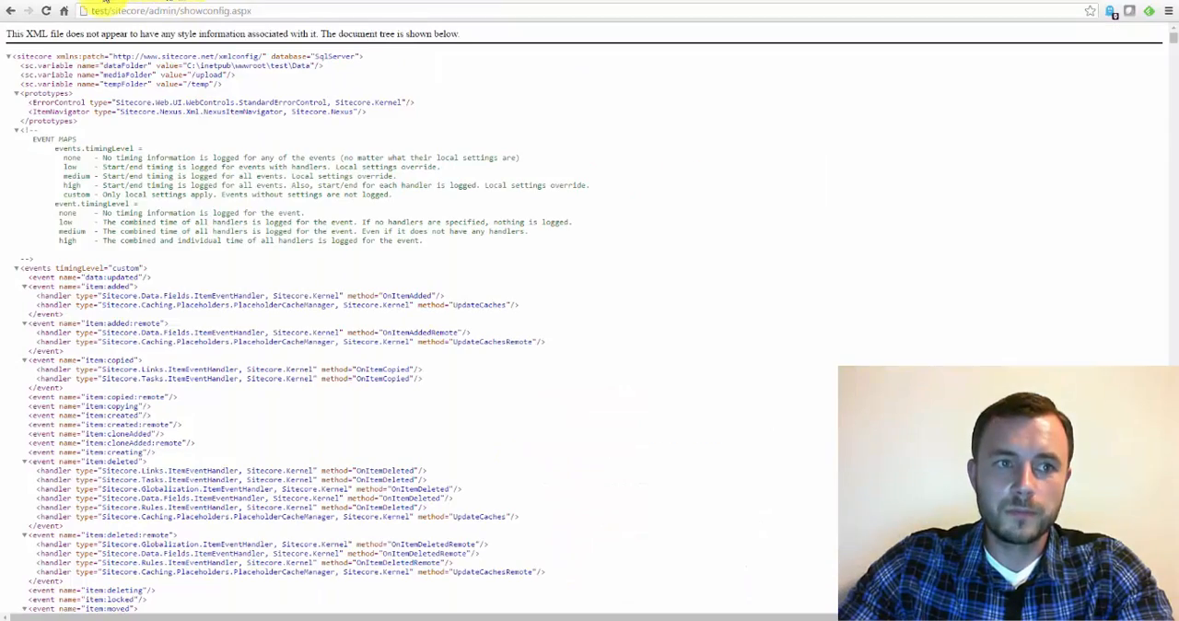
click(529, 603)
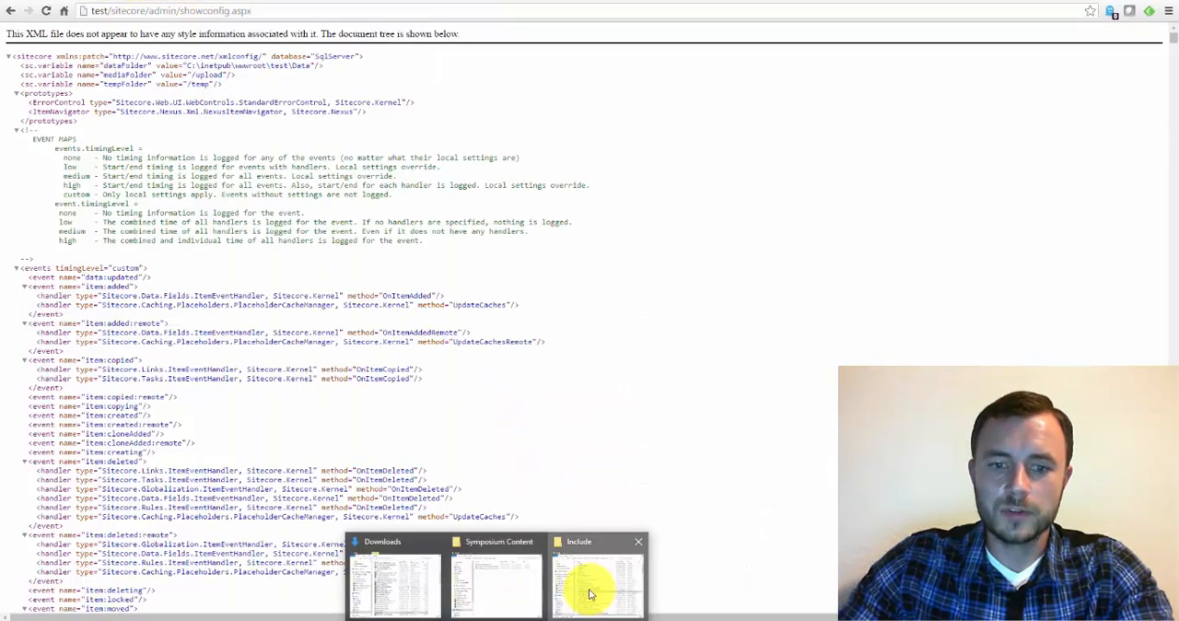
click(590, 571)
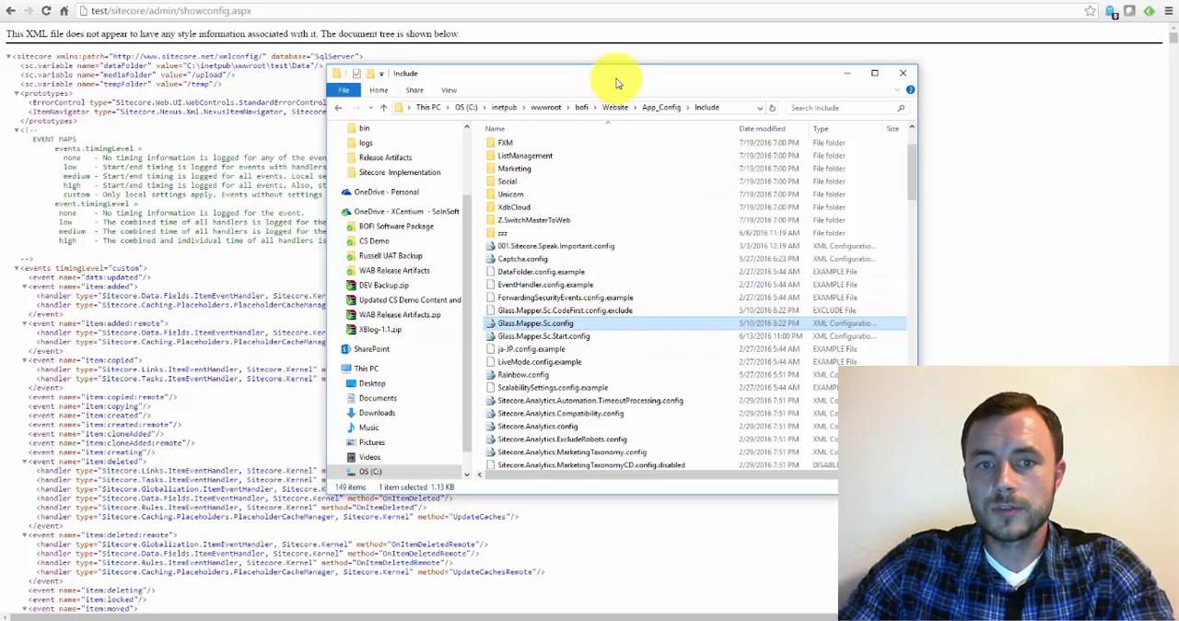
drag(605, 74, 579, 83)
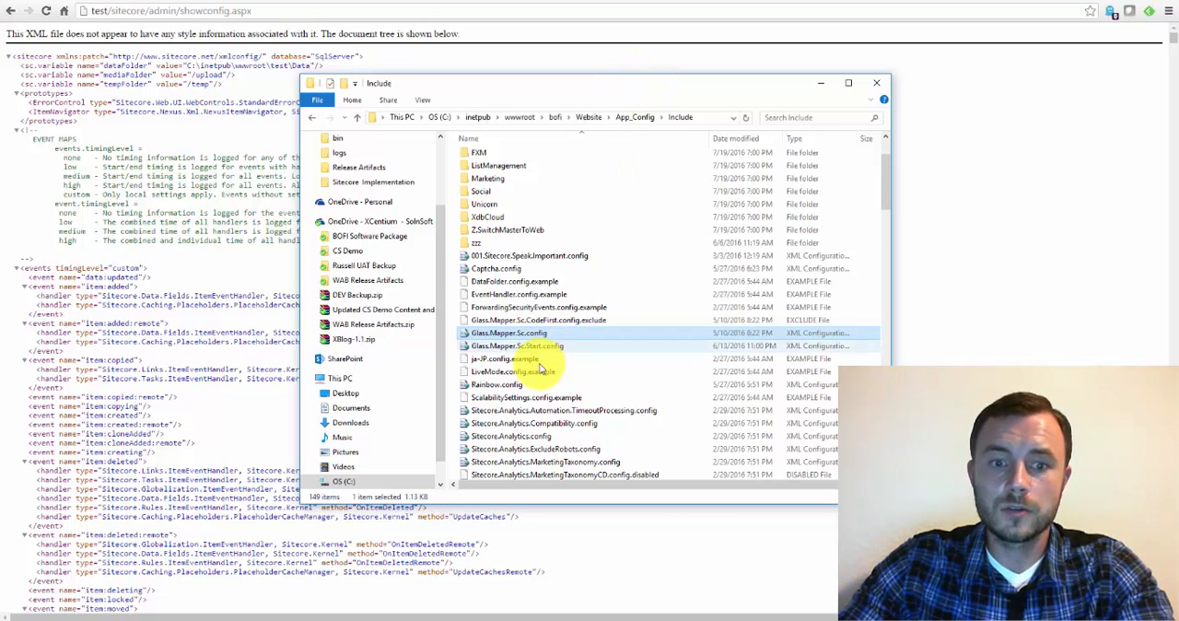
scroll(521, 227, up, 1)
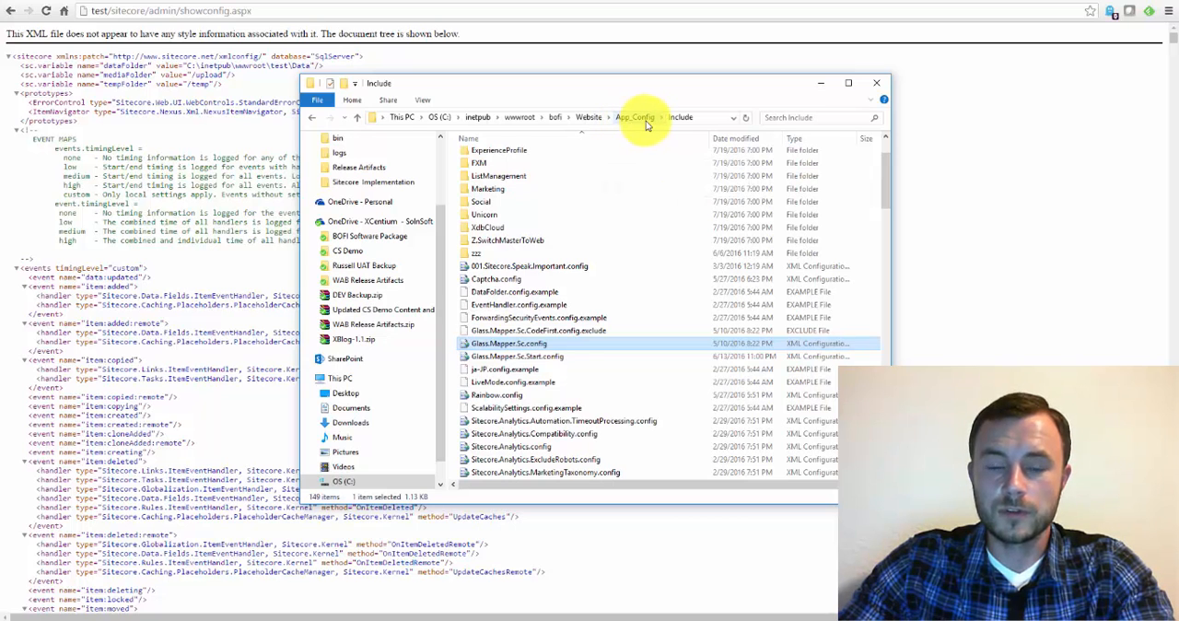
click(588, 117)
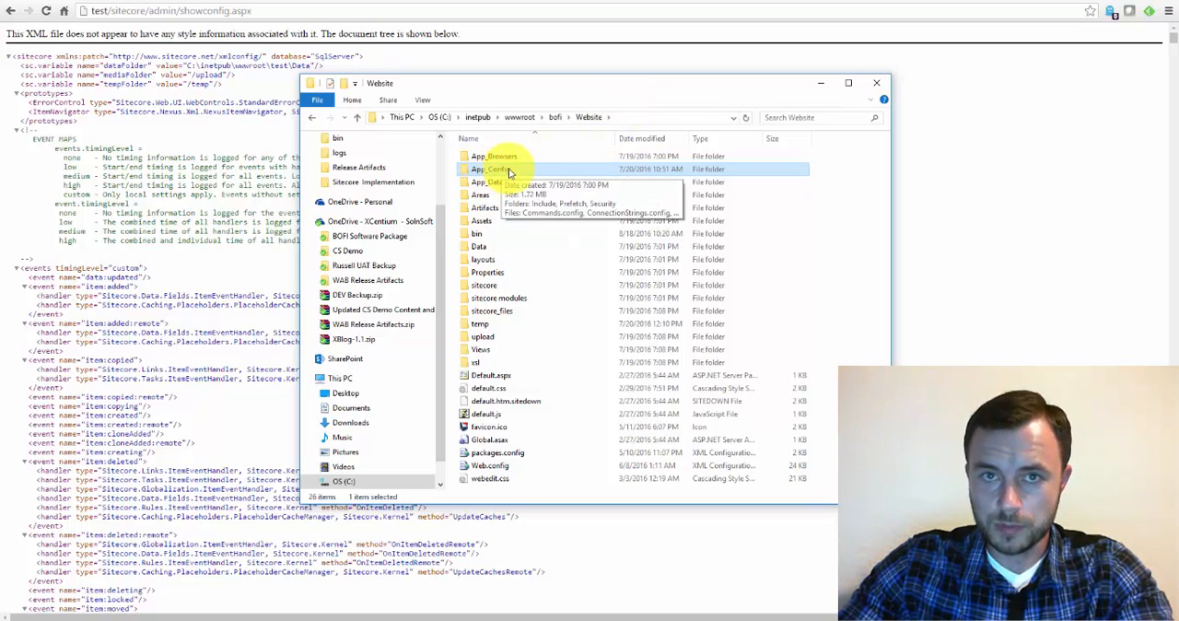
double_click(502, 171)
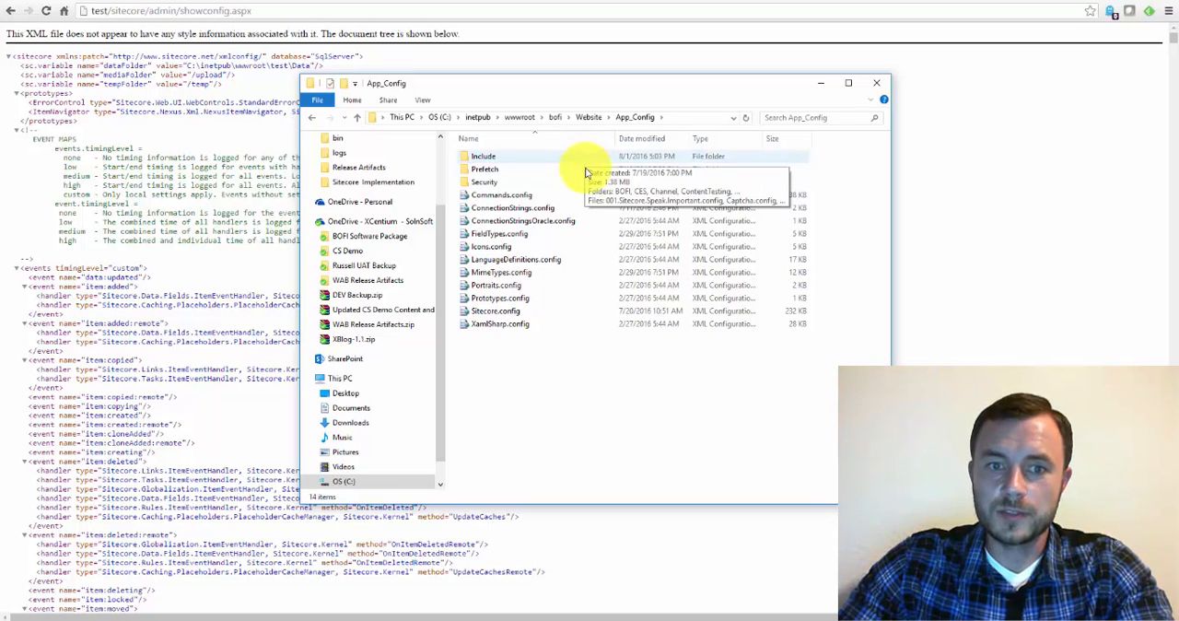
click(589, 117)
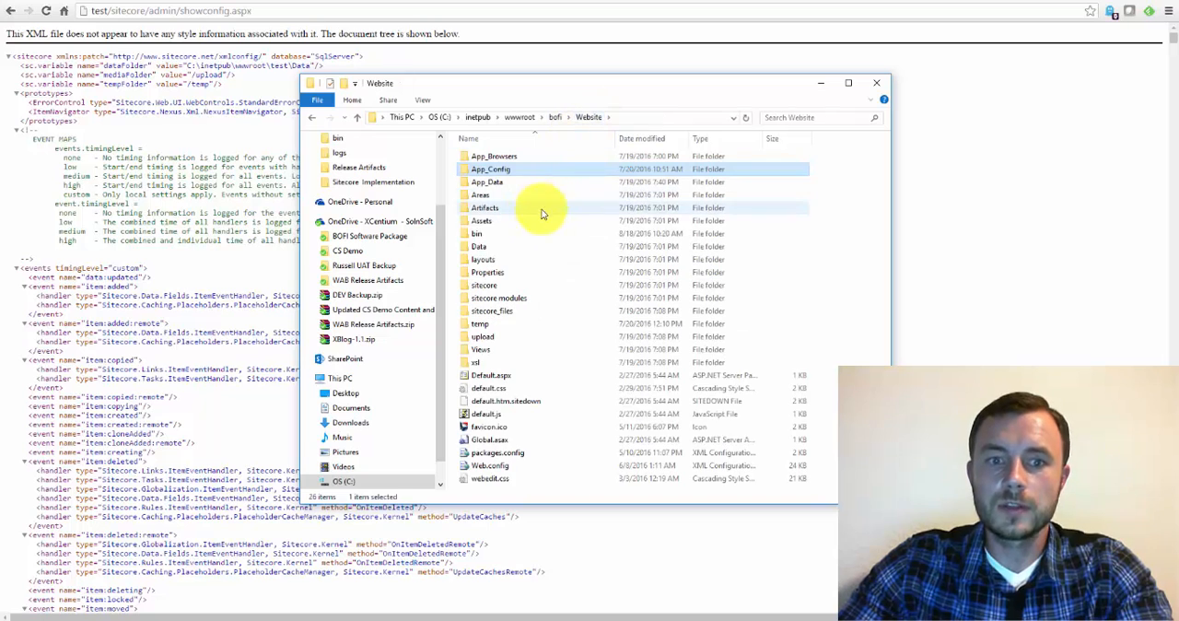
double_click(516, 169)
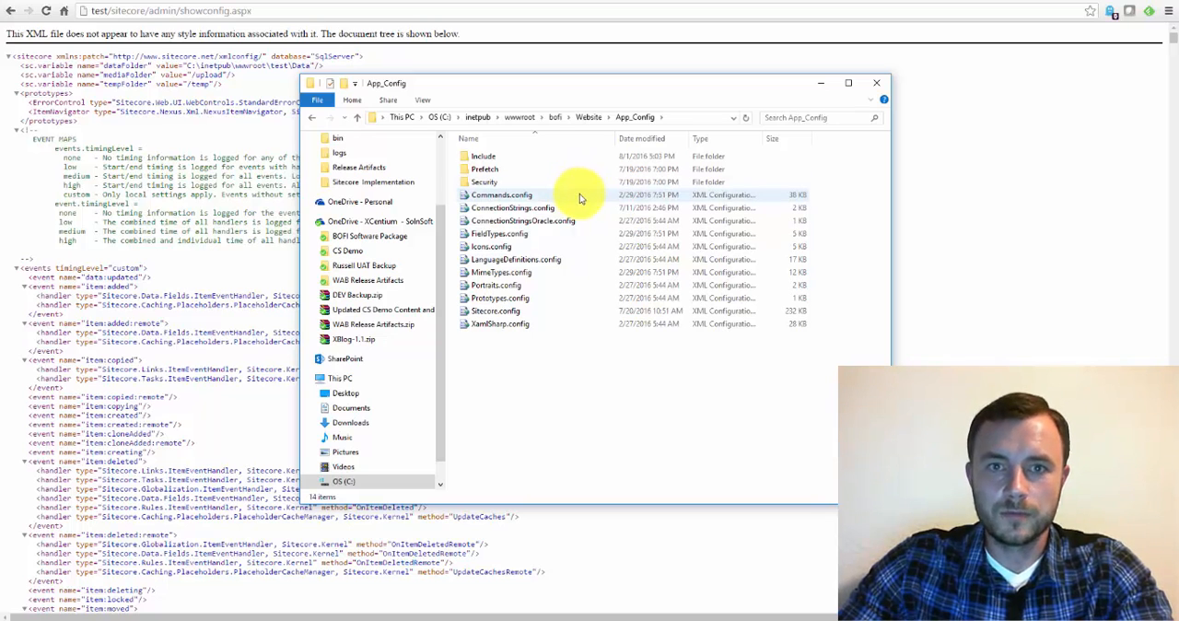
click(566, 210)
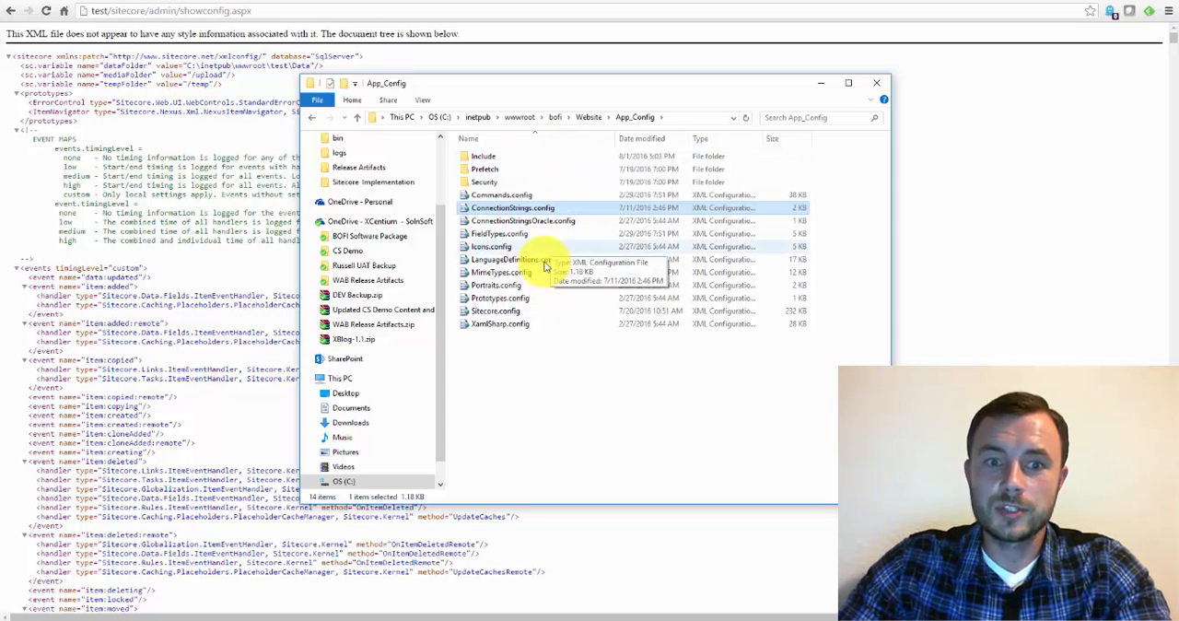
click(541, 313)
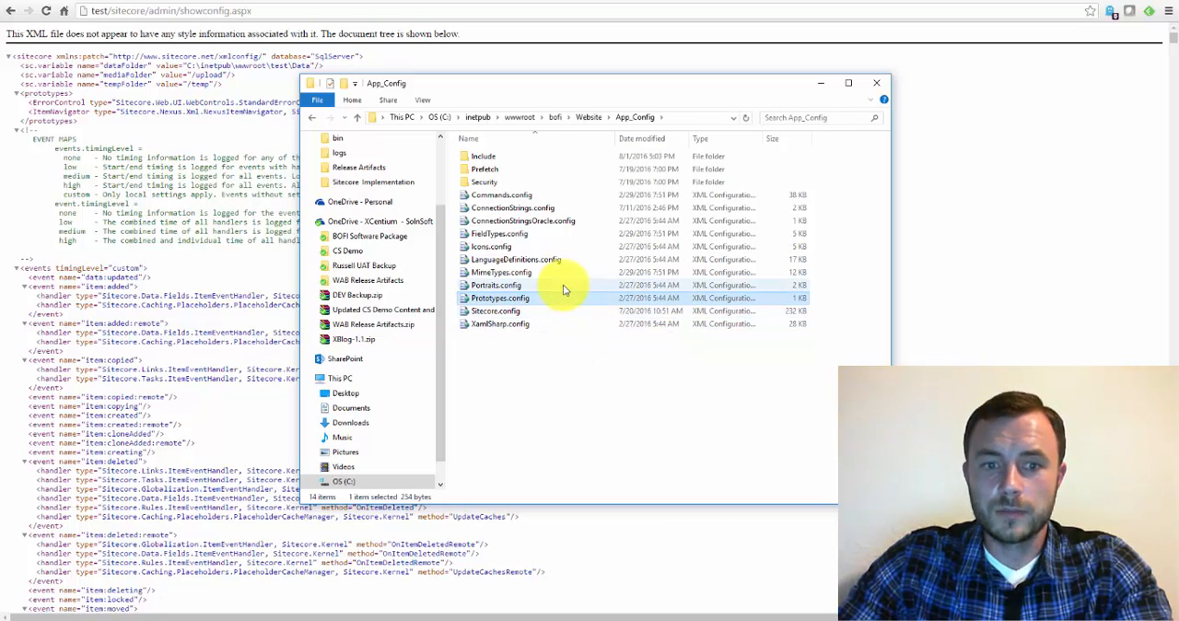
Step: Point out MimeTypes.config and Portraits.config in the App_Config folder
click(516, 272)
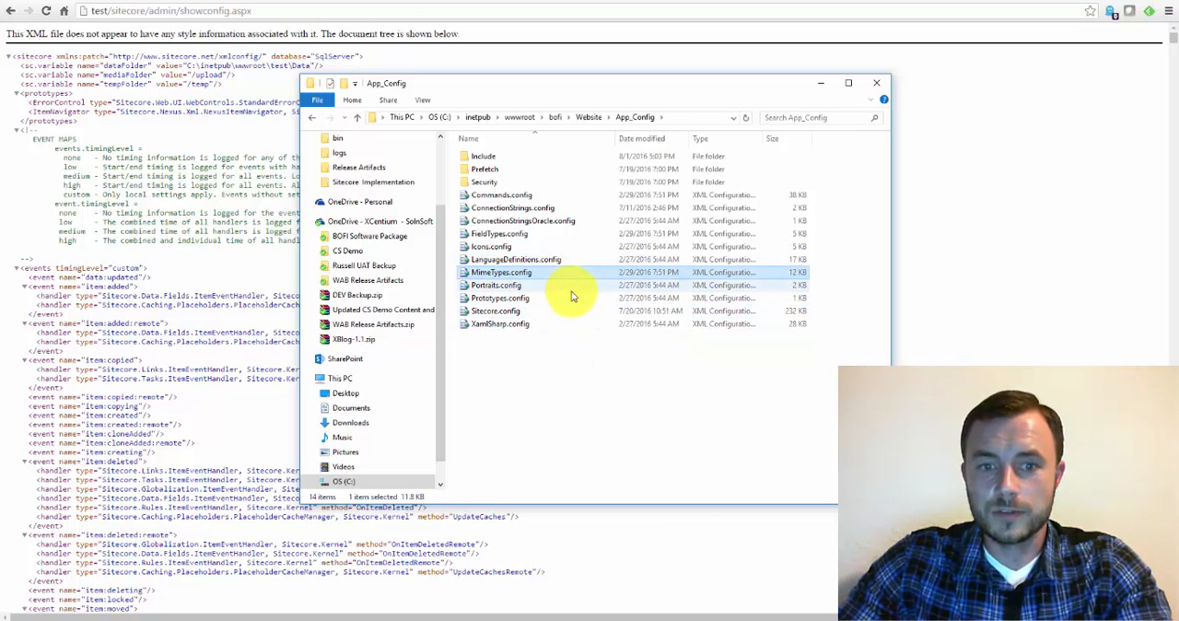
click(573, 286)
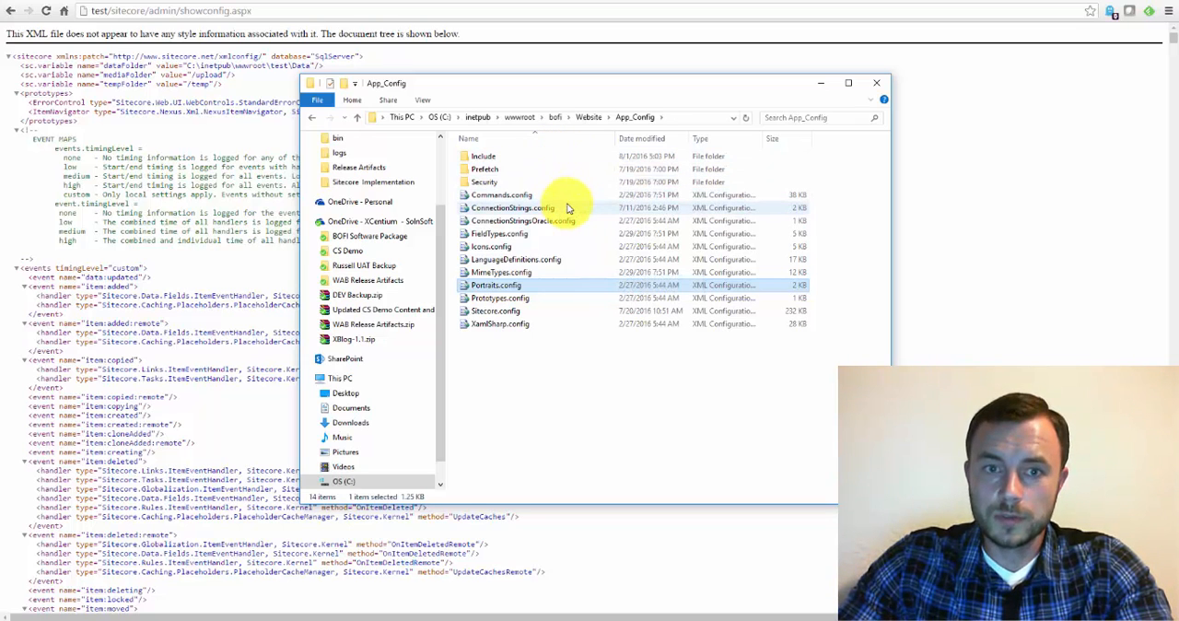
Step: Review BOFI.Main.config and BOFI.Serialization.config in the BOFI folder, then bring showconfig back forward
double_click(542, 157)
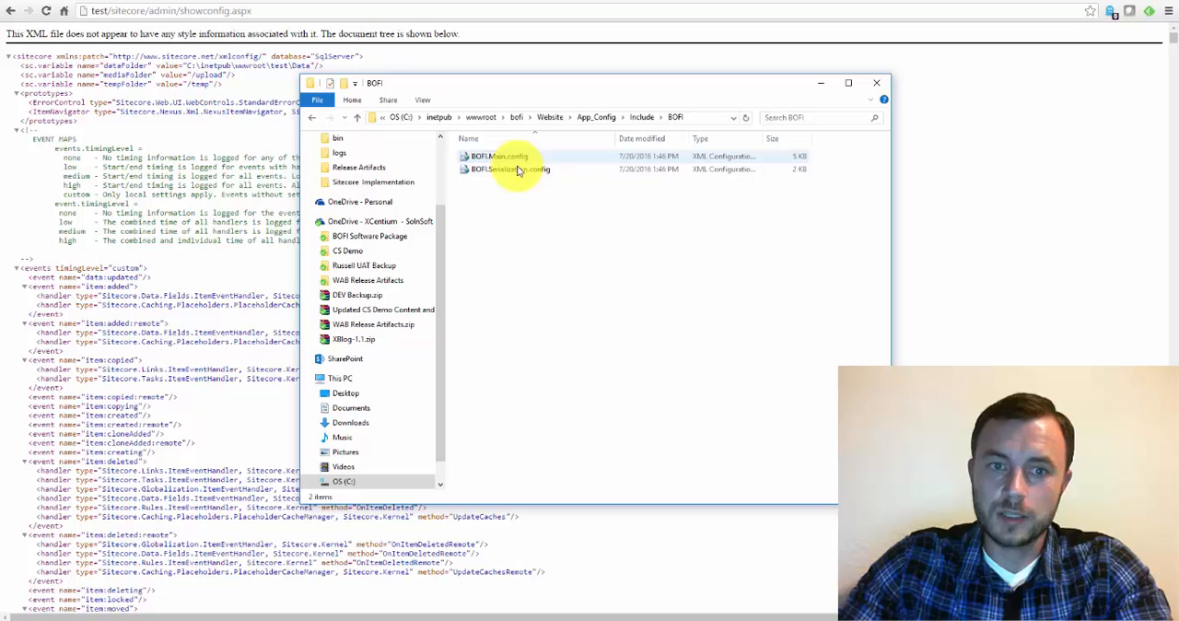
click(511, 156)
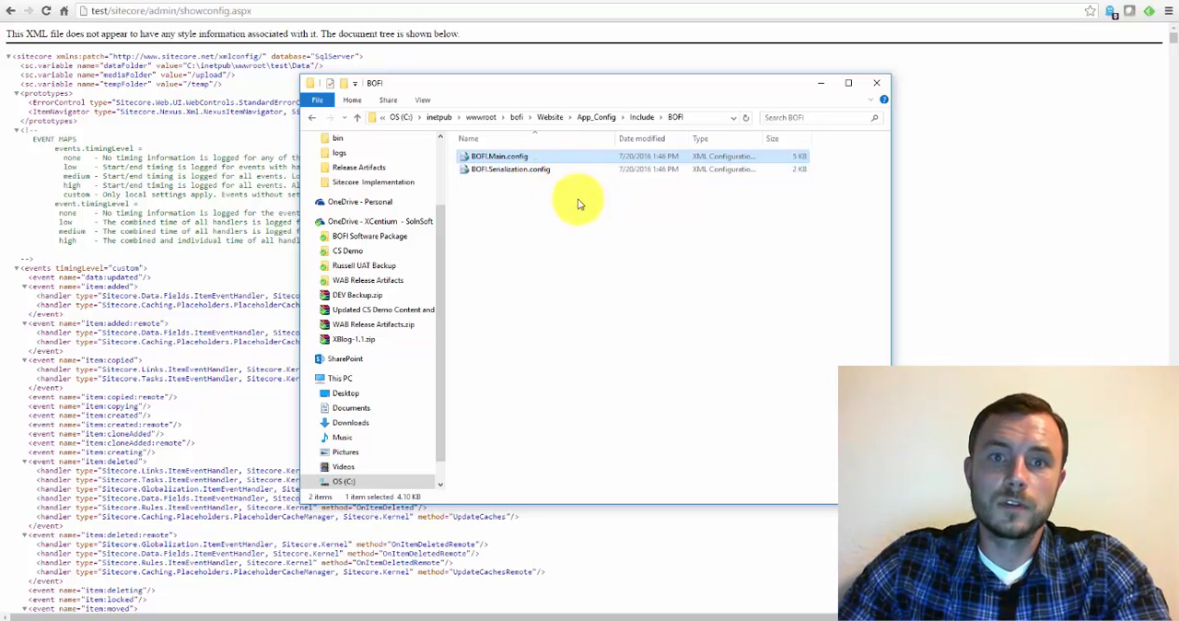
click(554, 173)
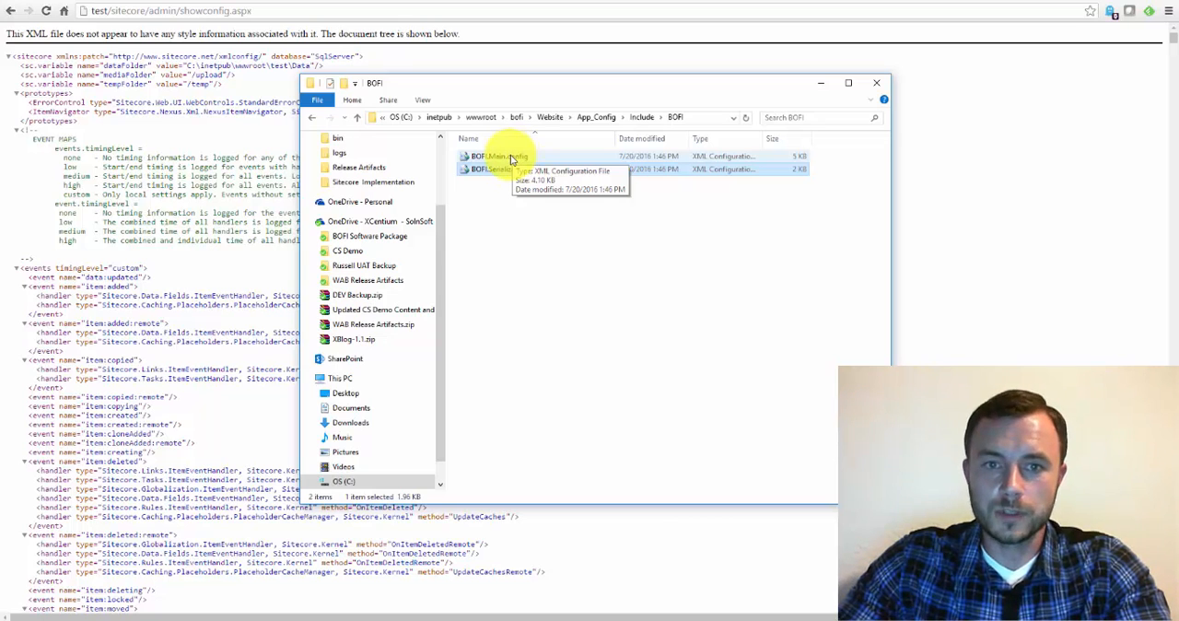
click(512, 157)
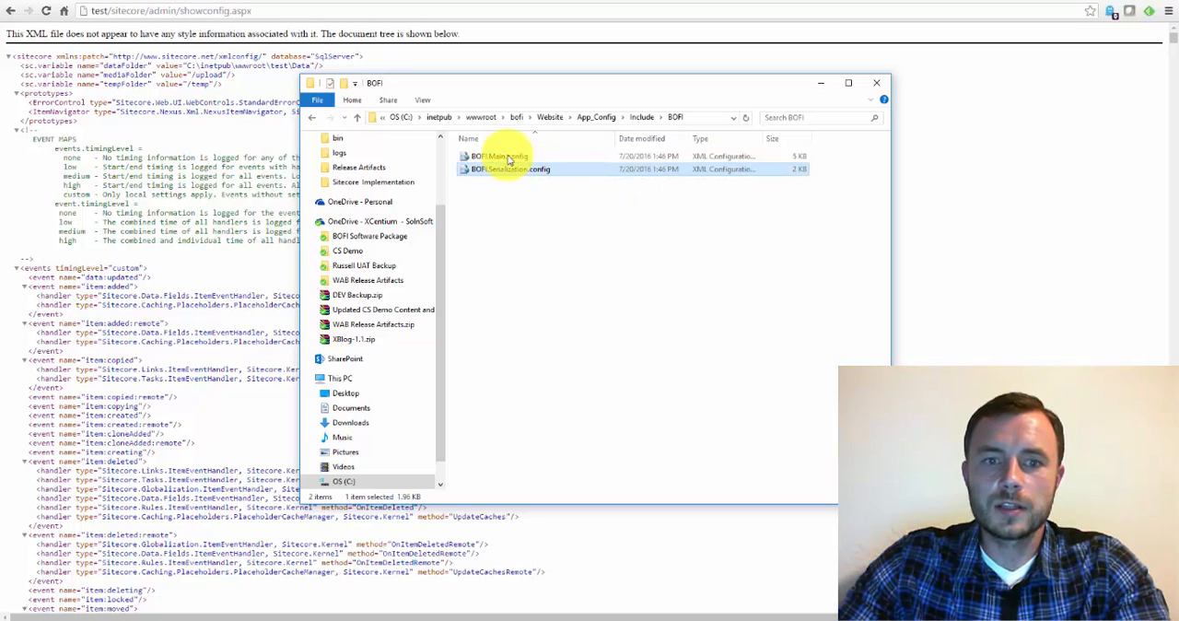
click(506, 172)
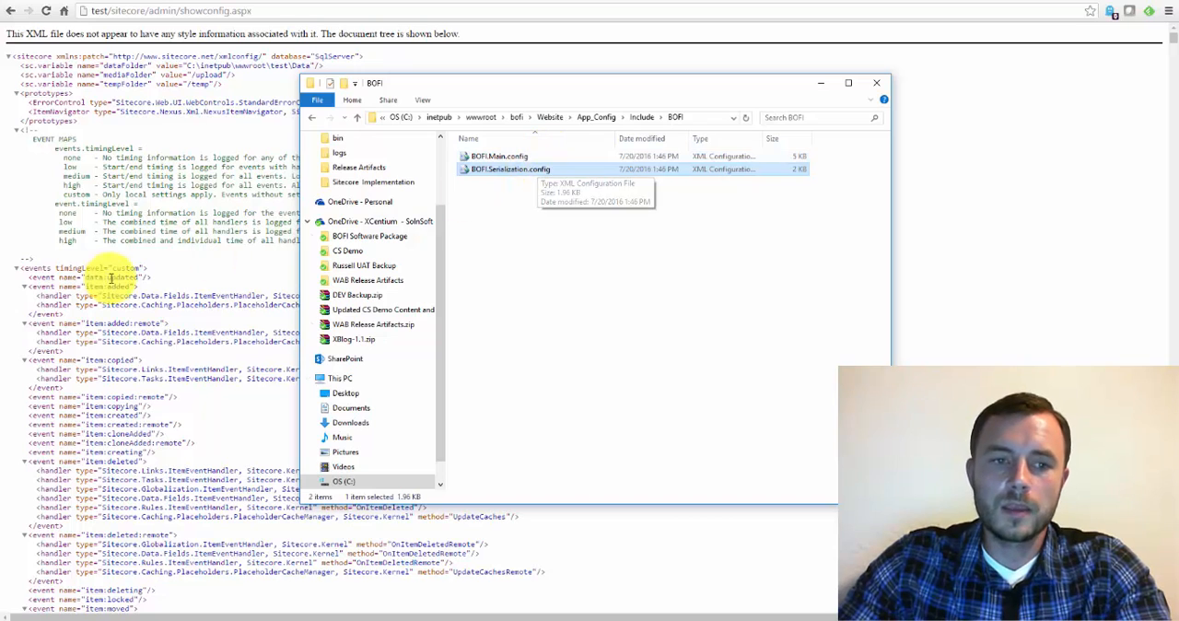
click(113, 266)
Step: Search the showconfig page for 'patch' and point out the Sitecore.Xdb.config patch:source value
key(ctrl+f)
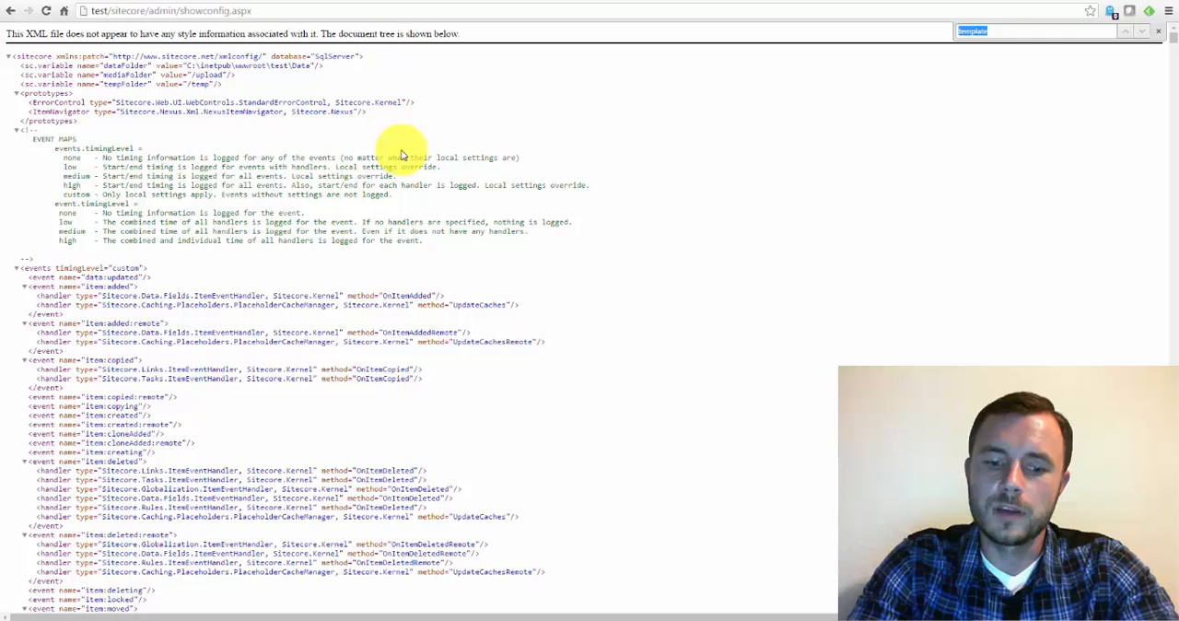
text(pat)
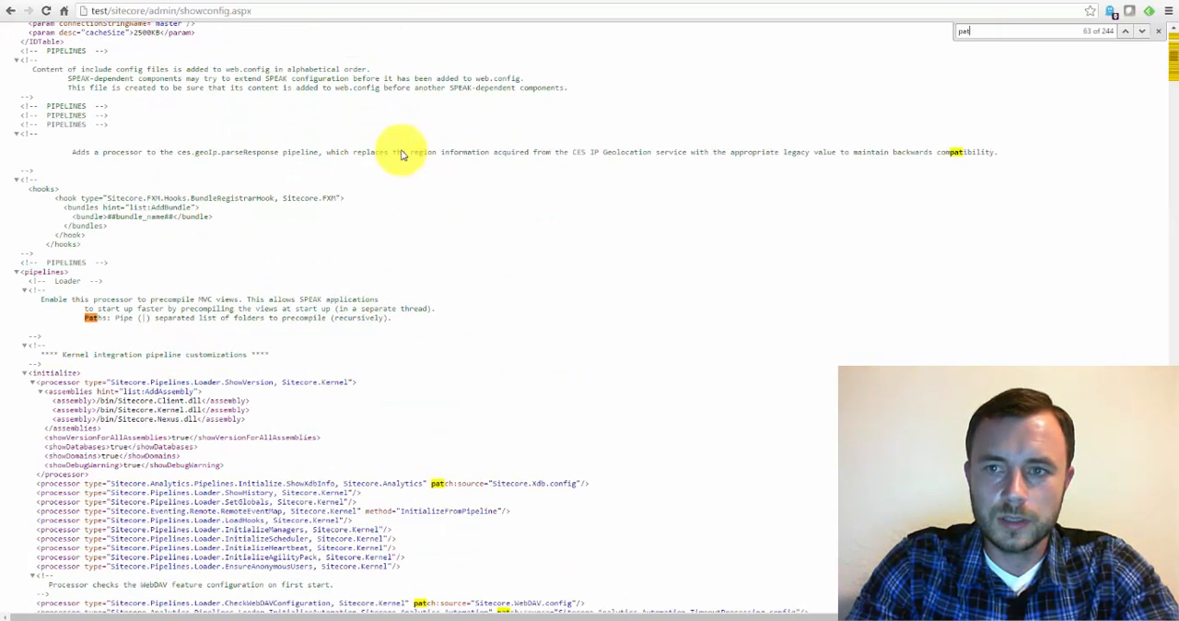
text(ch)
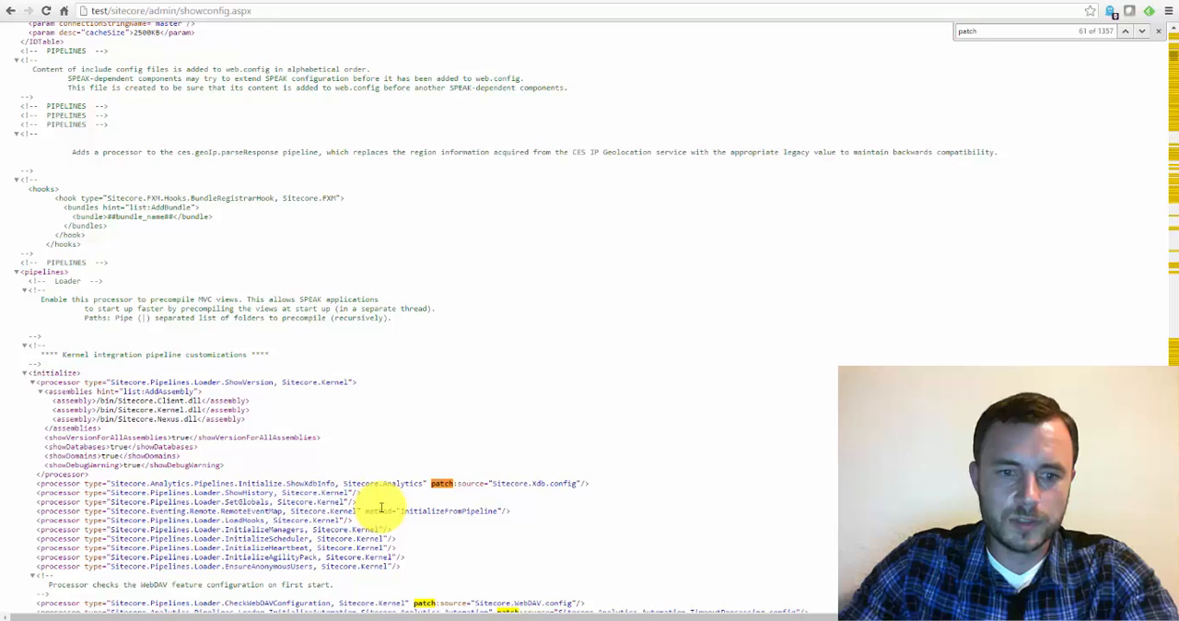
drag(492, 481, 580, 482)
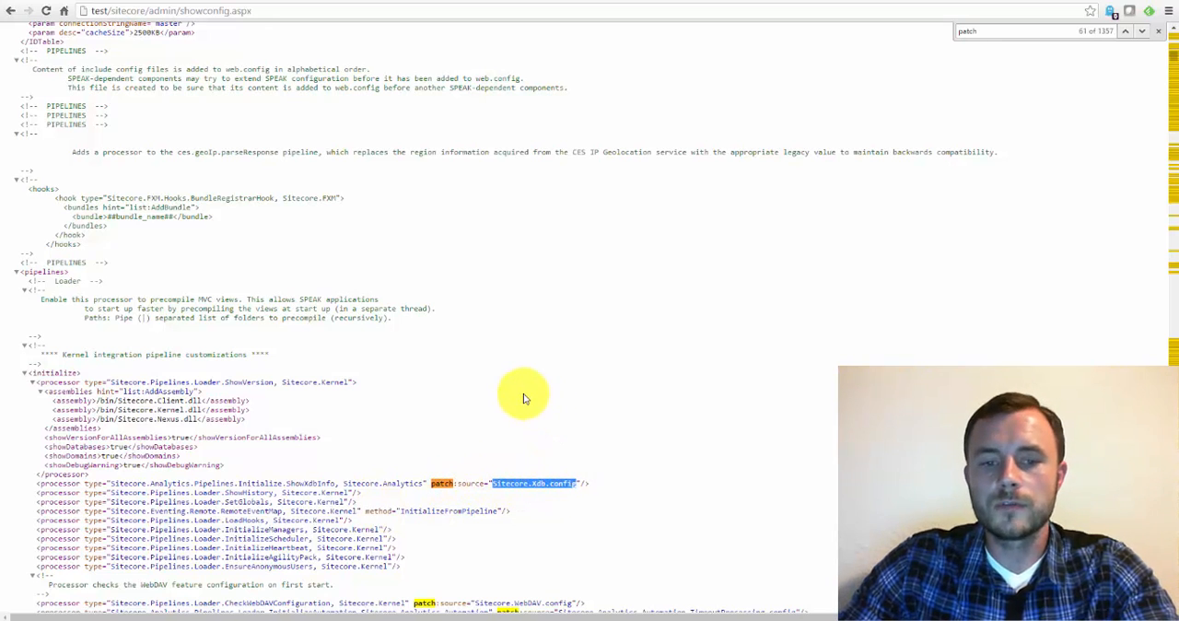
click(494, 485)
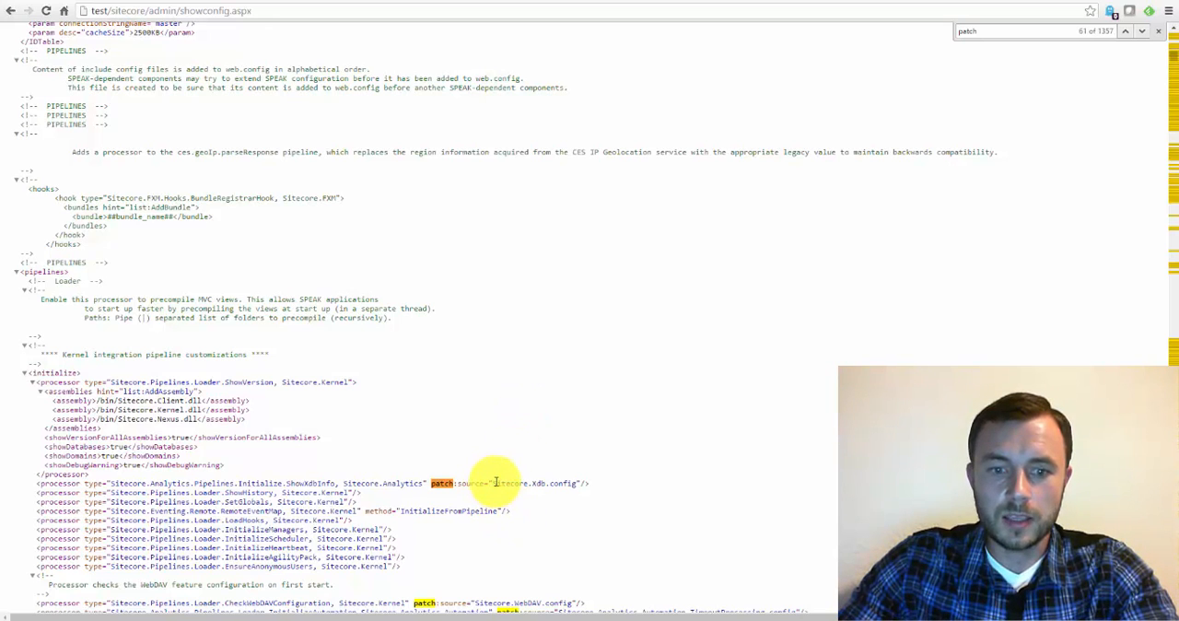
drag(495, 483, 582, 483)
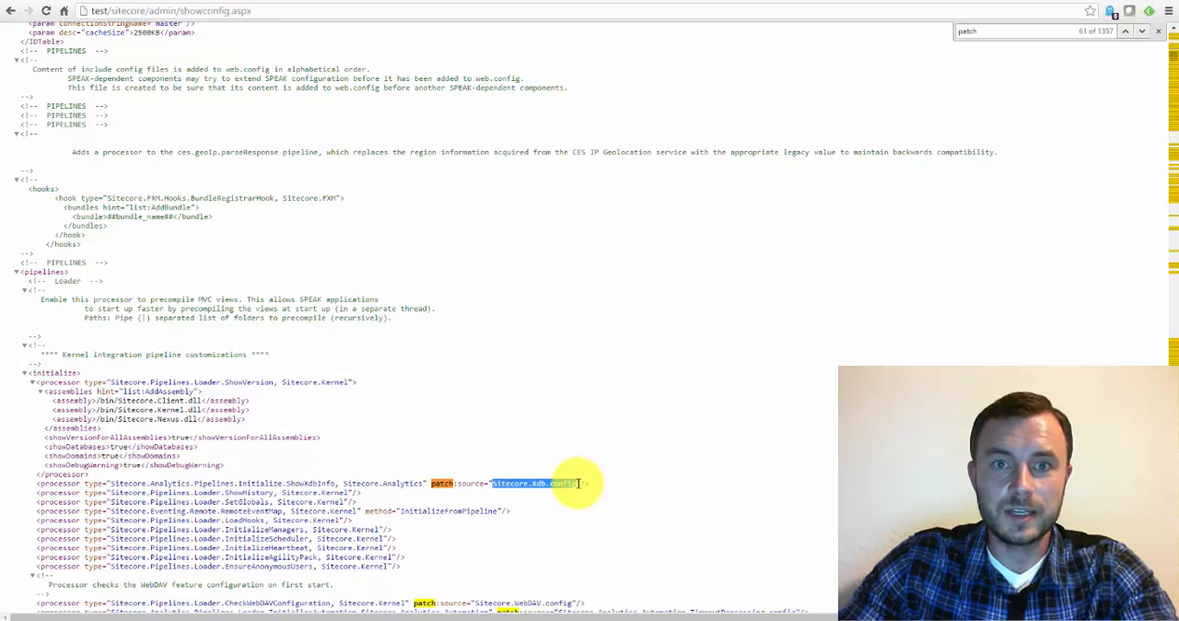
click(493, 483)
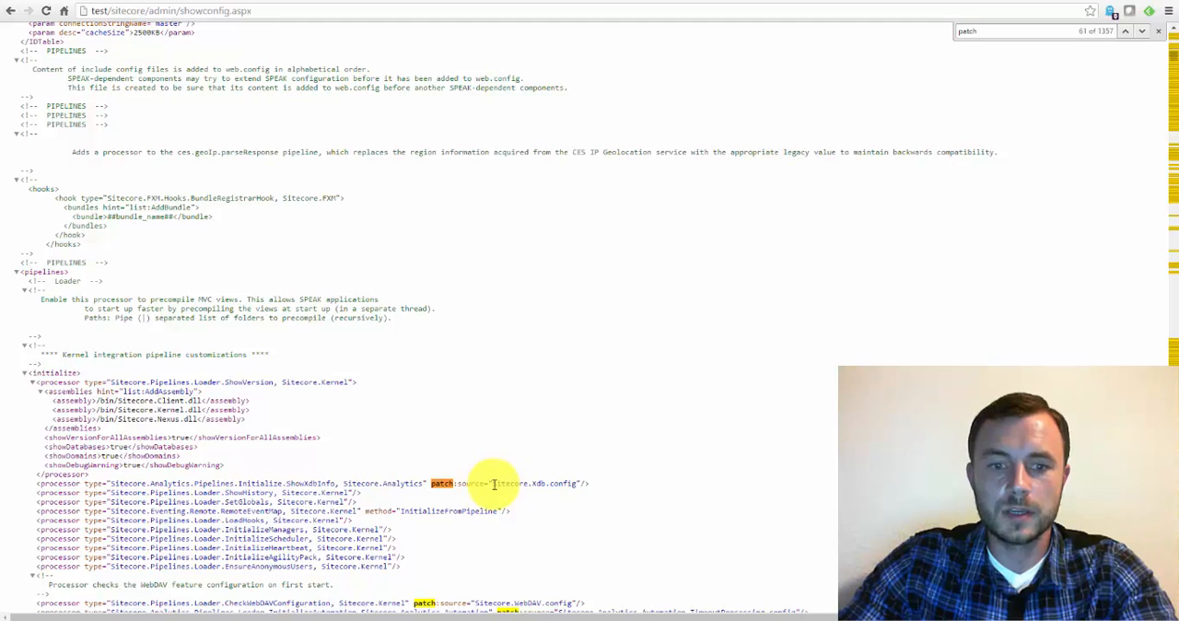
drag(494, 482, 578, 483)
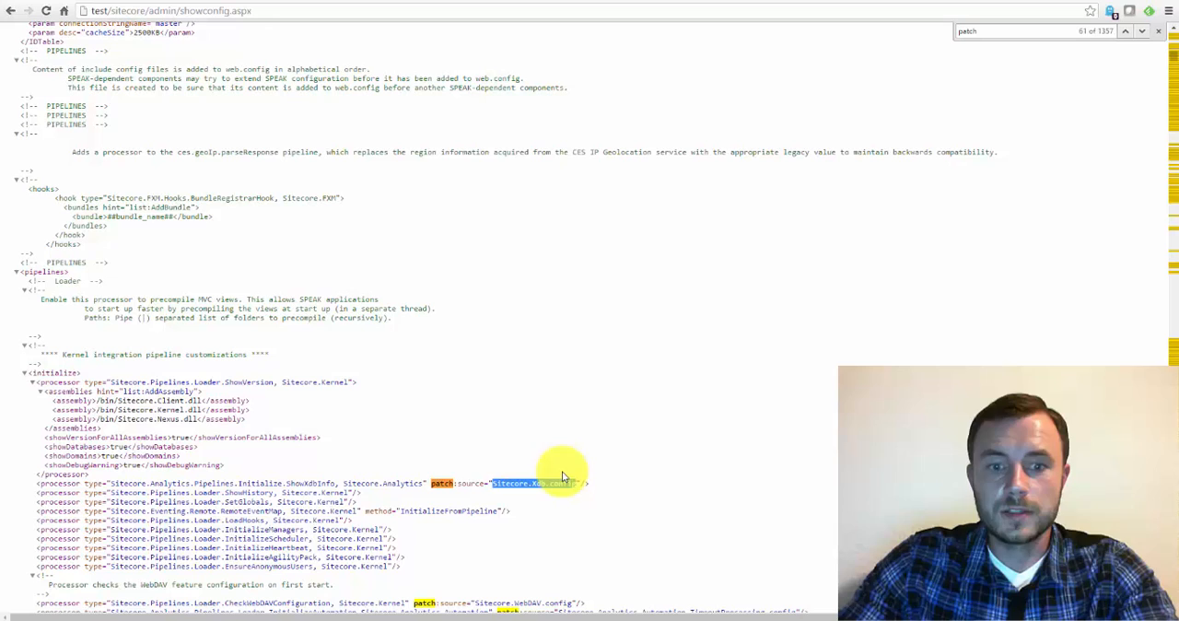
click(495, 484)
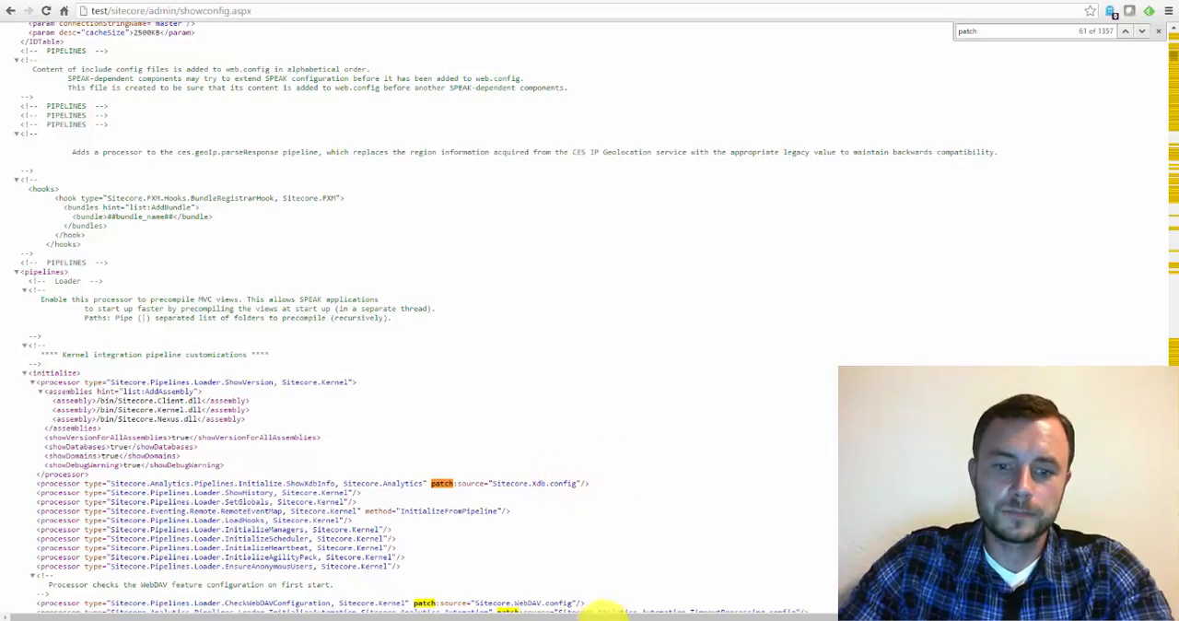
scroll(392, 359, up, 4)
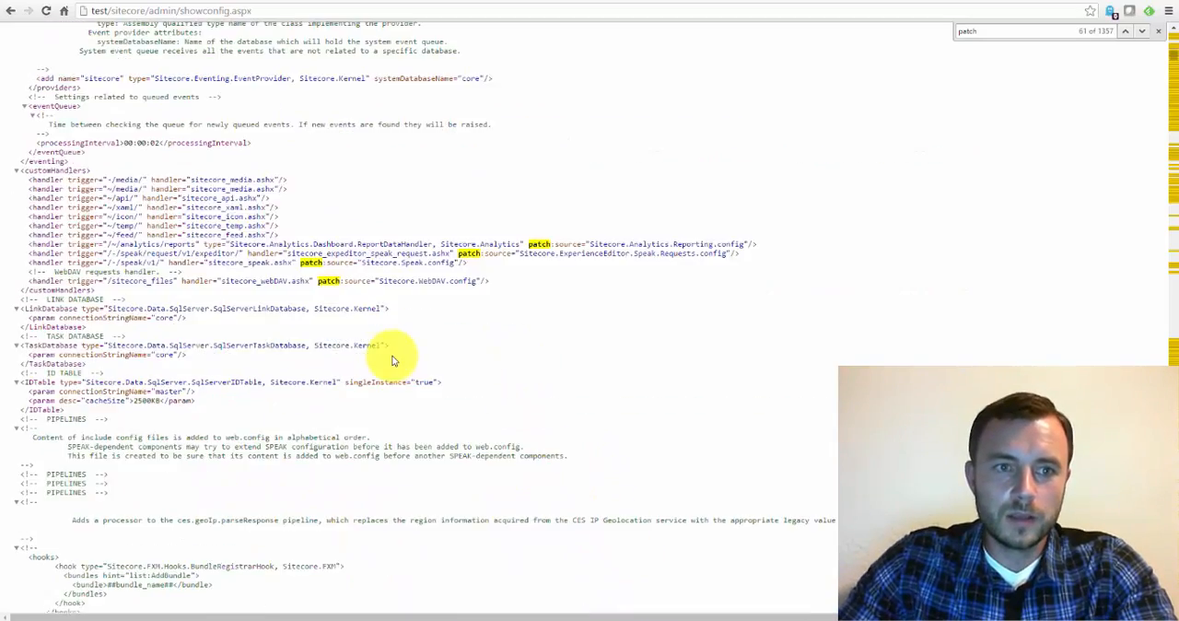
scroll(392, 359, up, 5)
scroll(393, 359, up, 5)
scroll(392, 359, up, 5)
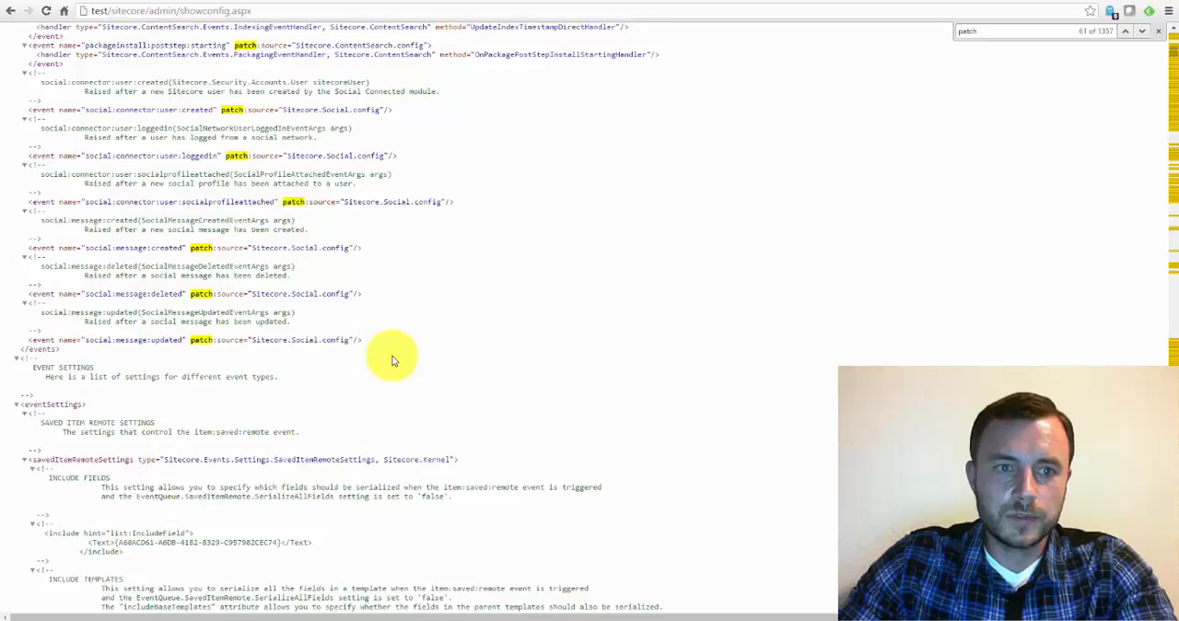
scroll(392, 359, up, 3)
scroll(392, 359, up, 4)
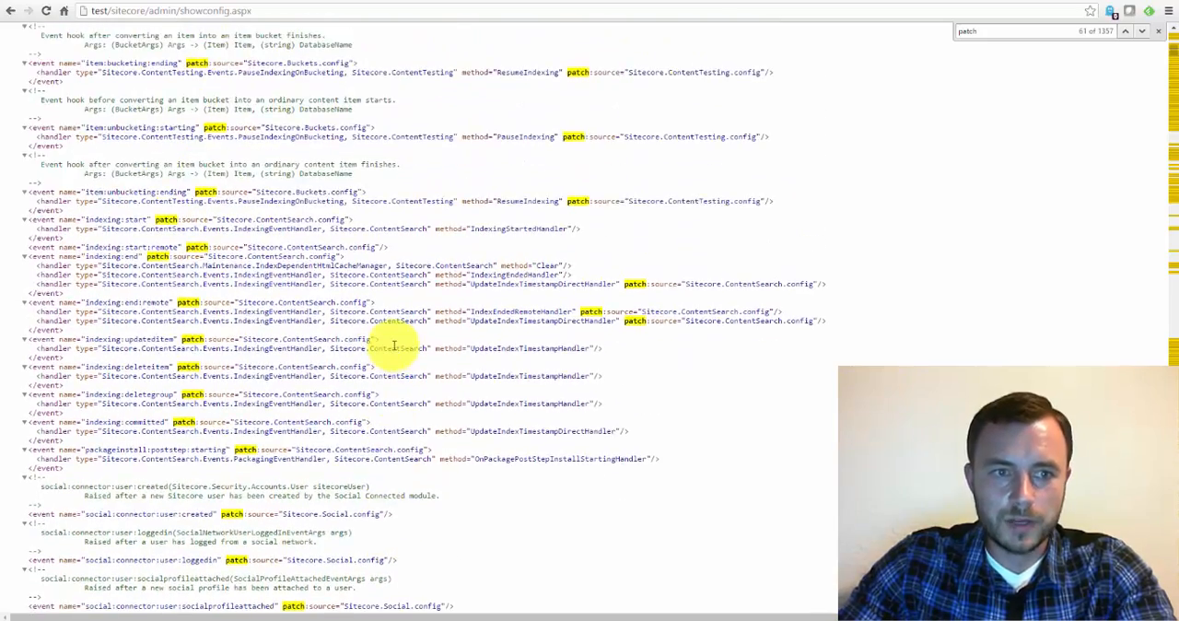
scroll(392, 359, up, 4)
scroll(392, 355, up, 3)
scroll(392, 347, up, 3)
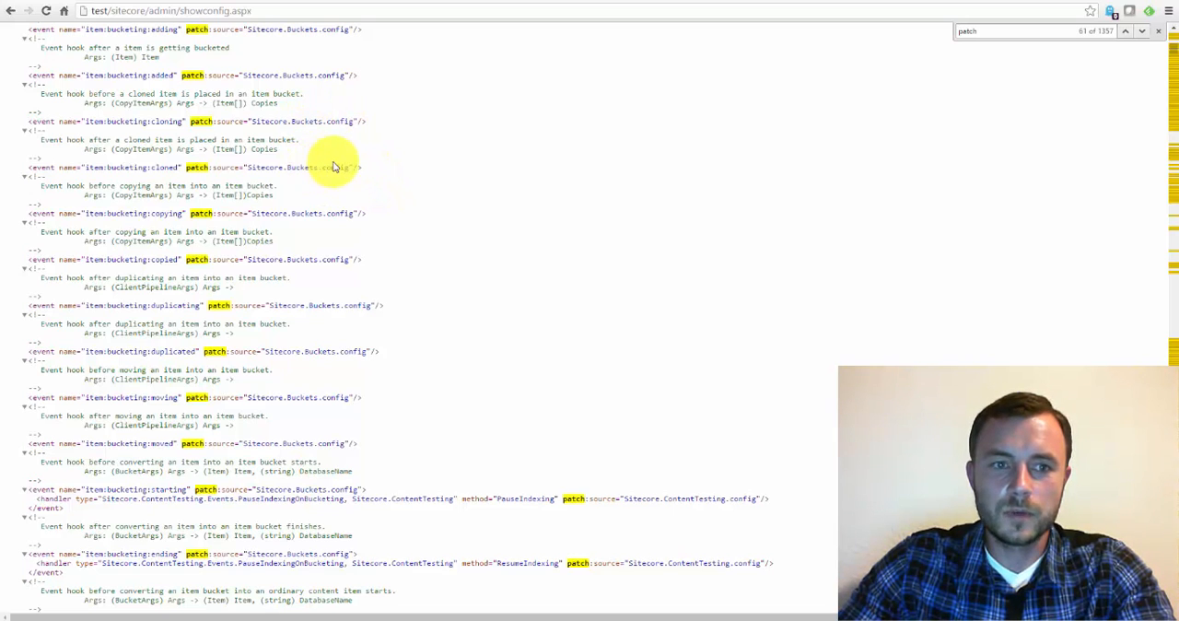
scroll(348, 167, up, 5)
scroll(348, 167, up, 5)
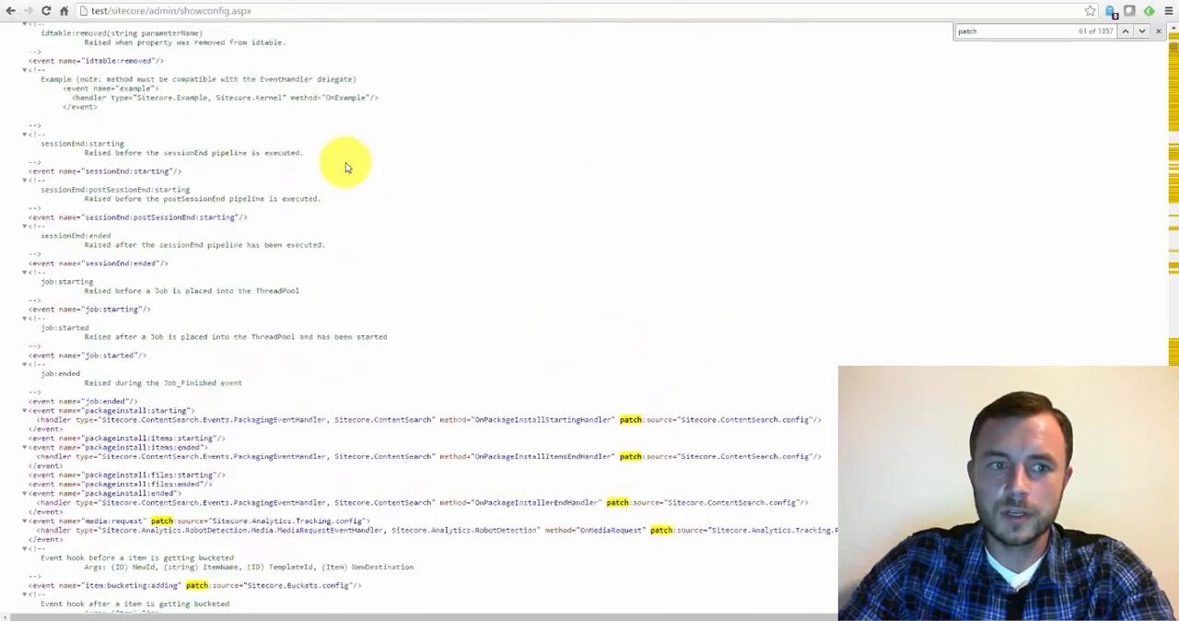
scroll(348, 167, up, 5)
scroll(348, 166, up, 3)
scroll(348, 167, up, 5)
scroll(348, 166, up, 5)
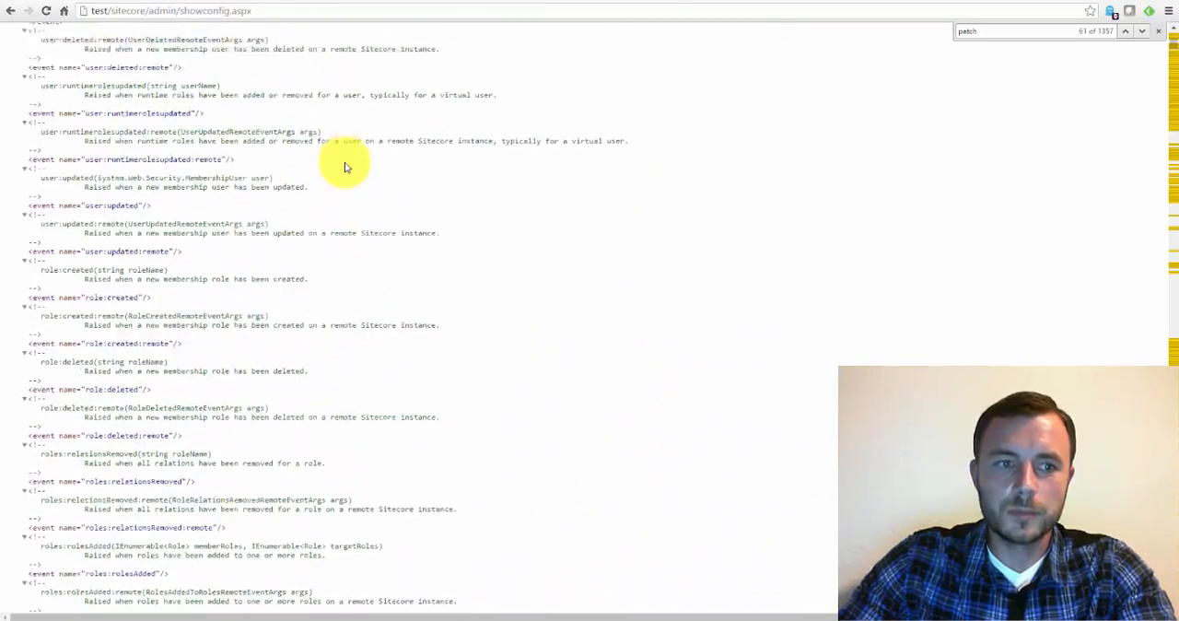
scroll(348, 167, up, 5)
scroll(341, 169, up, 5)
scroll(341, 168, up, 5)
scroll(341, 168, up, 5)
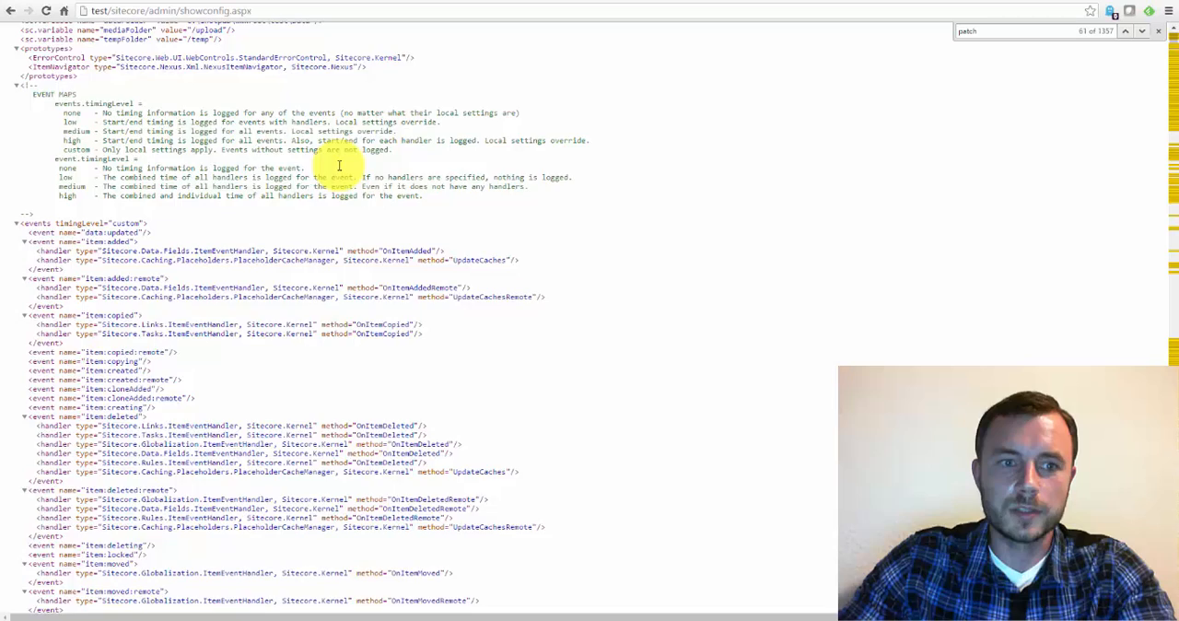
scroll(340, 168, up, 3)
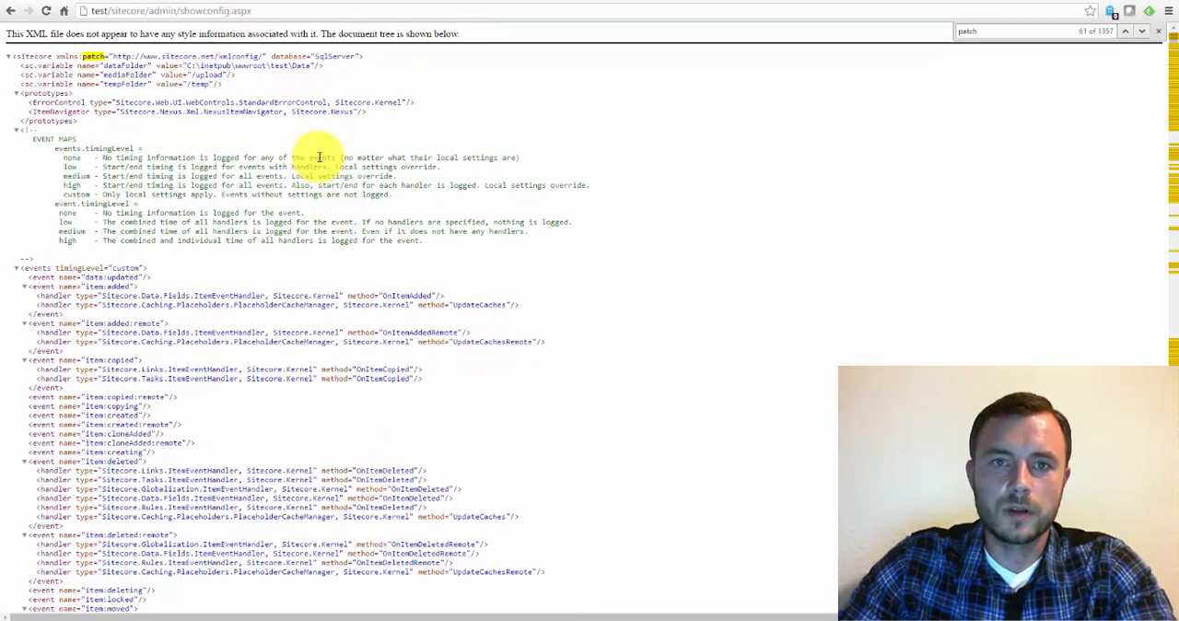
scroll(276, 184, down, 3)
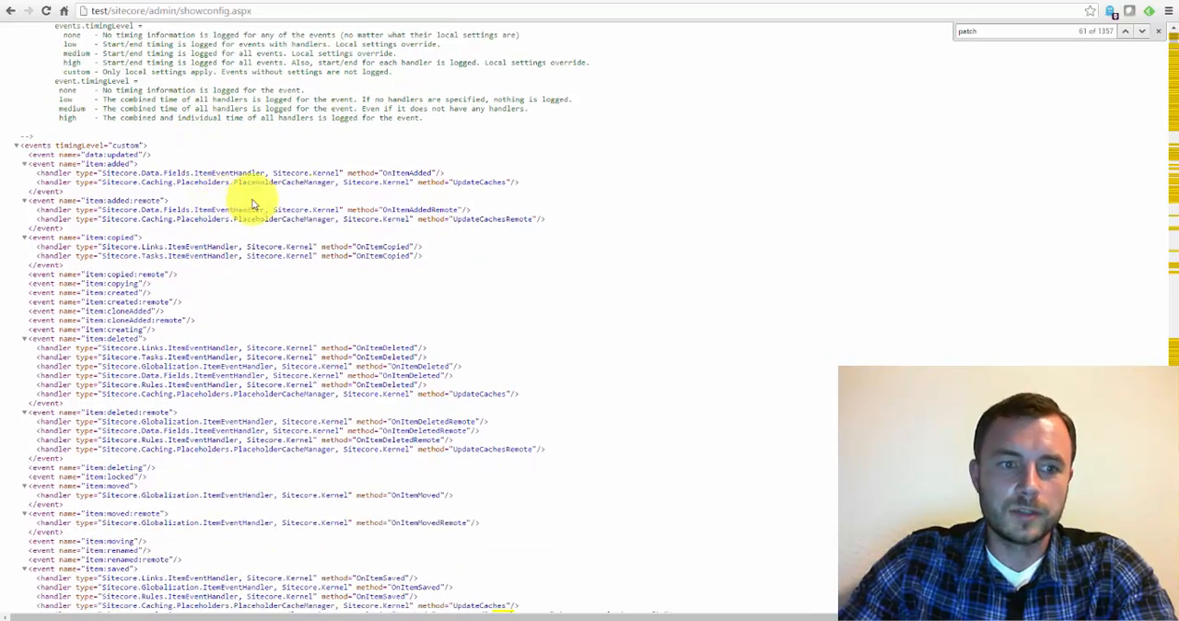
scroll(312, 201, down, 2)
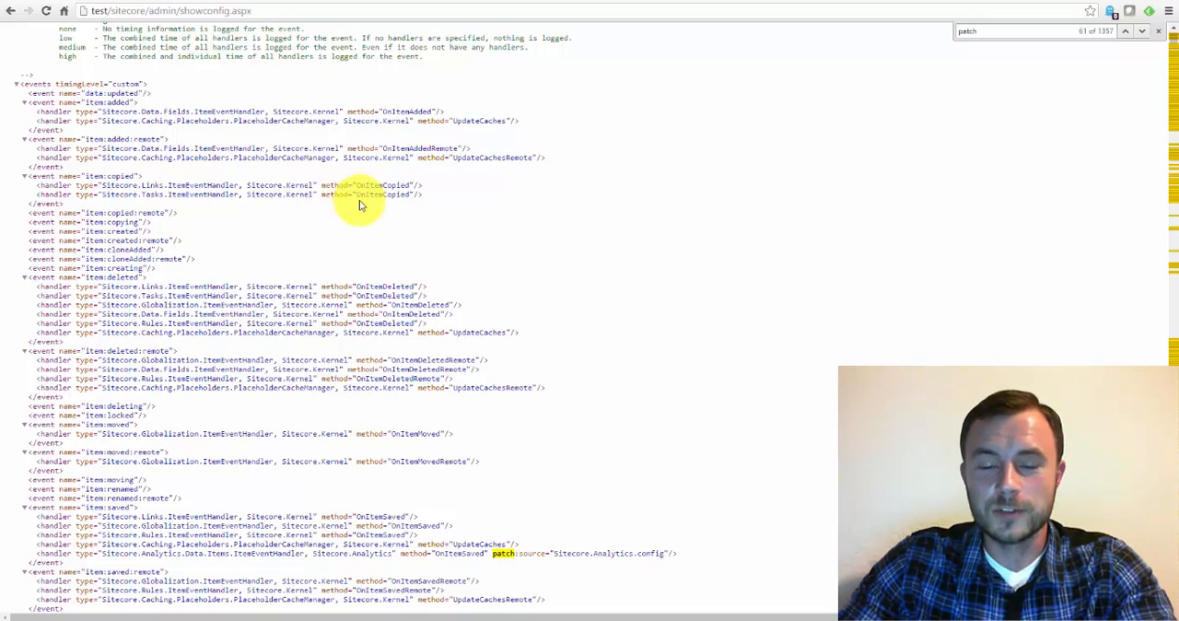
scroll(359, 205, up, 5)
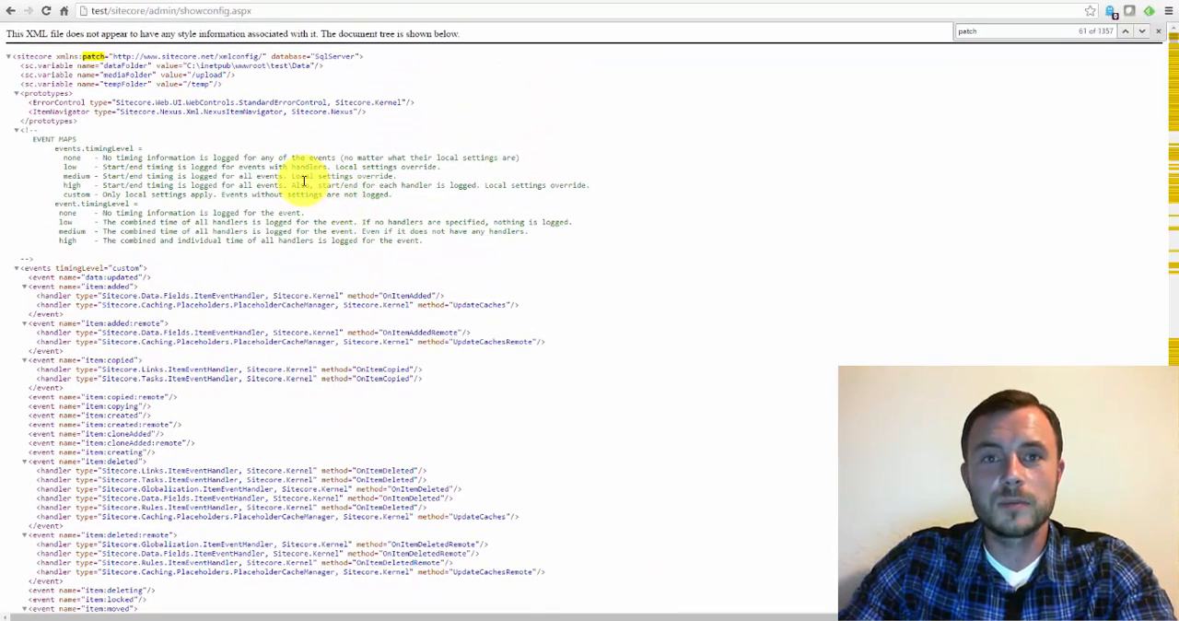